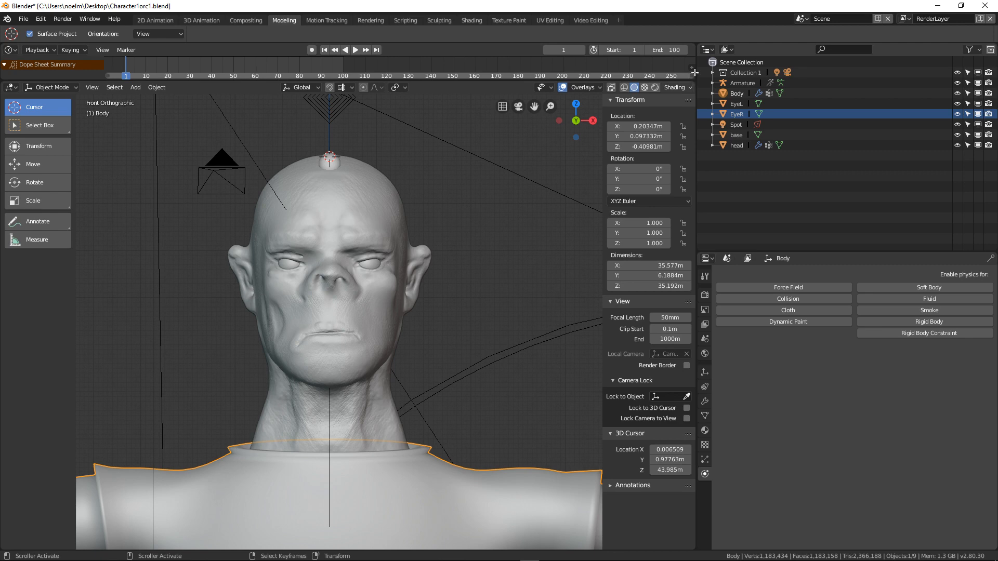
# - Merge the timeline area into the 3D viewport so the viewport takes over its space
pyautogui.moveTo(693, 79); pyautogui.dragTo(689, 46)
pyautogui.scroll(-4, 445, 118)
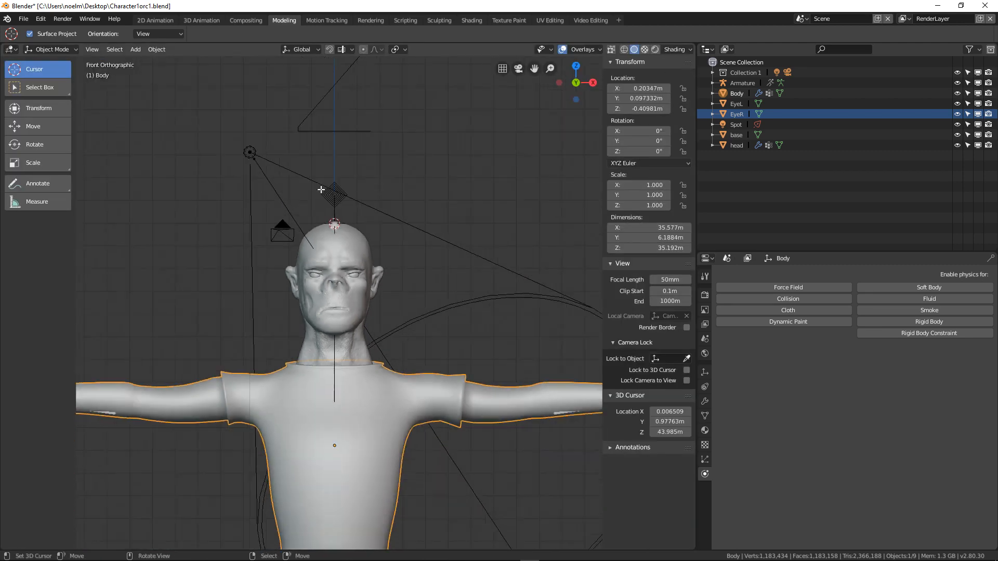
pyautogui.scroll(6, 292, 165)
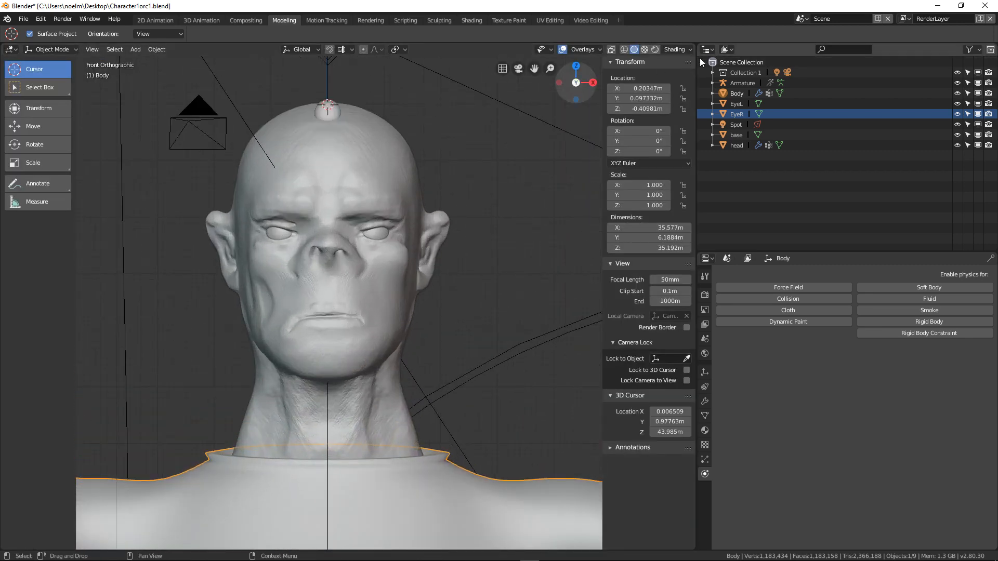
# - Split off a narrow area above the 3D viewport, set it to the Timeline editor, and reduce its height slightly
pyautogui.moveTo(694, 46); pyautogui.dragTo(687, 92)
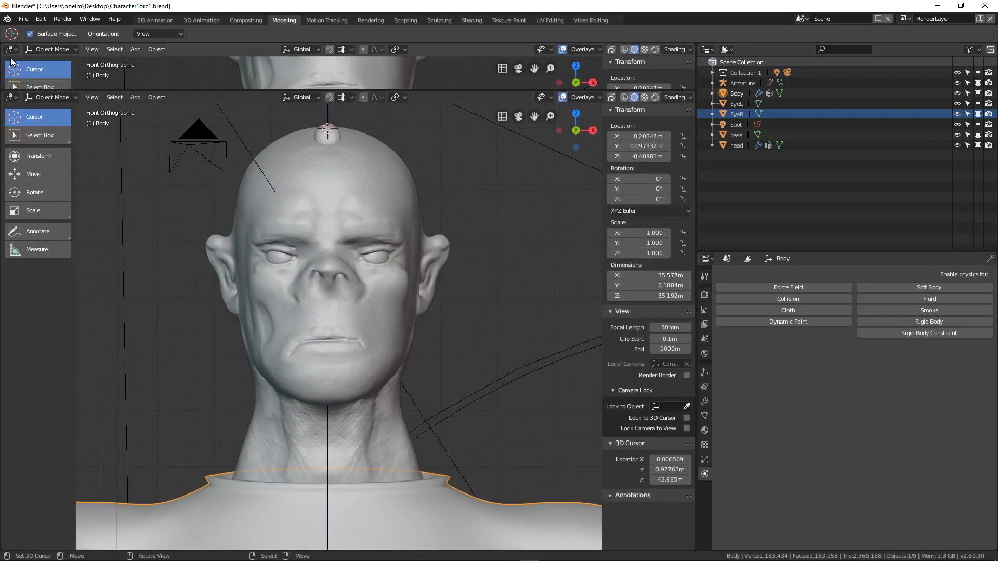
pyautogui.click(11, 49)
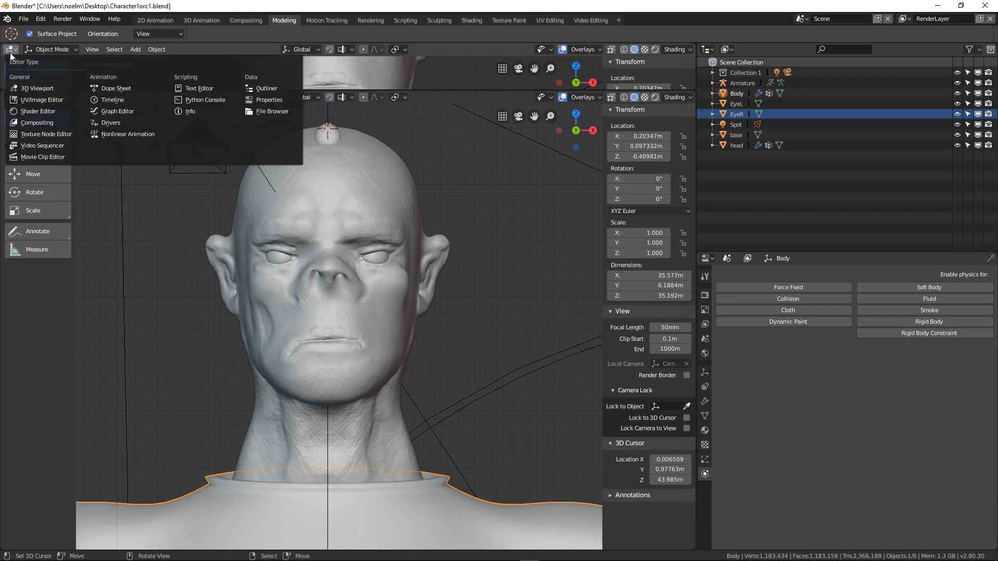
pyautogui.click(130, 101)
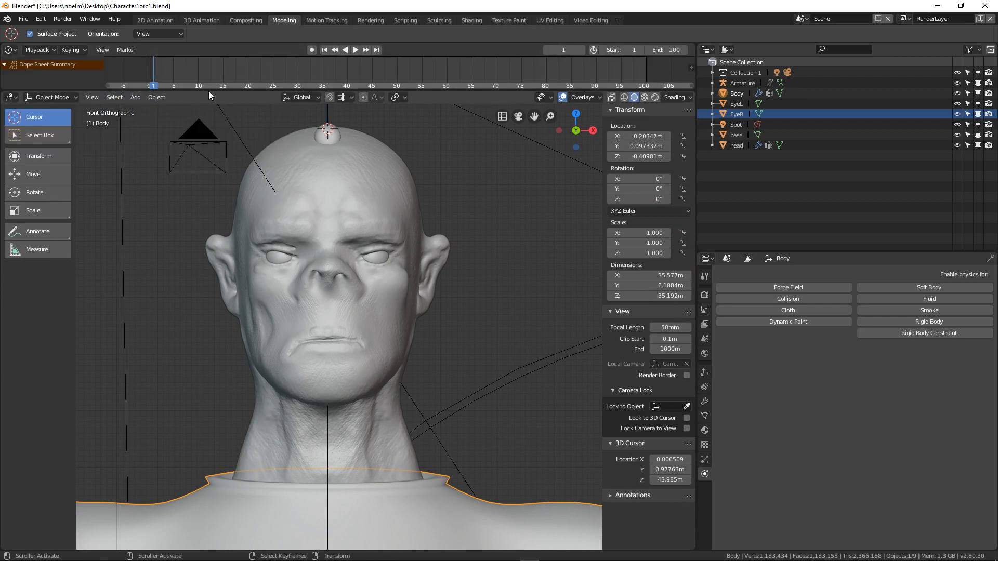
pyautogui.moveTo(208, 91); pyautogui.dragTo(215, 79)
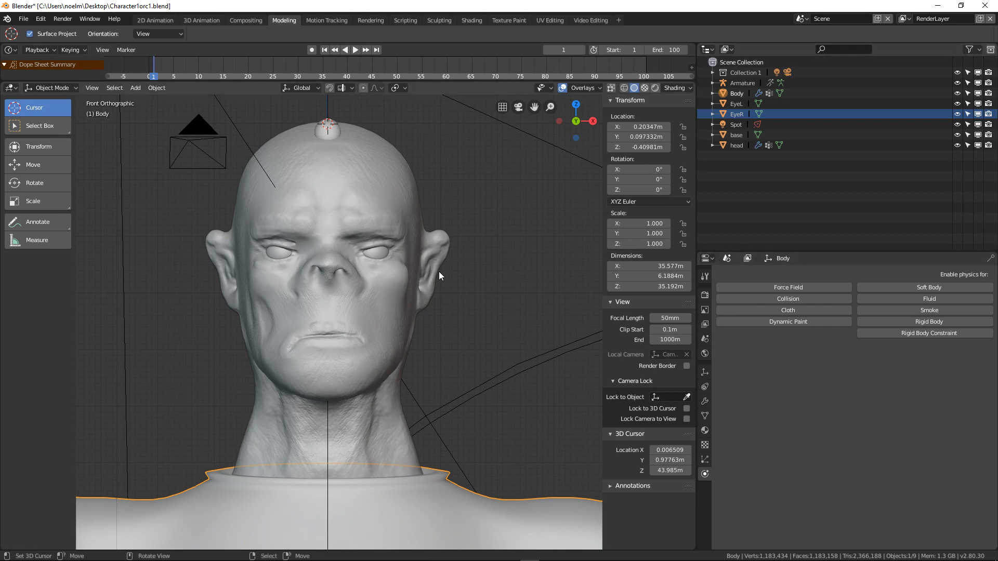
# - Examine the character's head, neck, shoulders and full body from the front
pyautogui.scroll(-2, 315, 257)
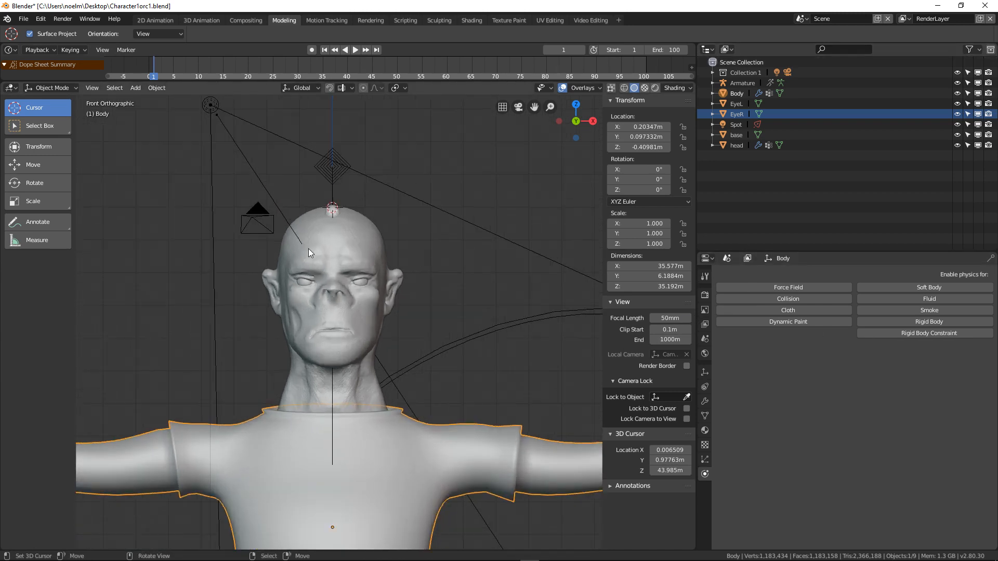
pyautogui.scroll(-5, 333, 252)
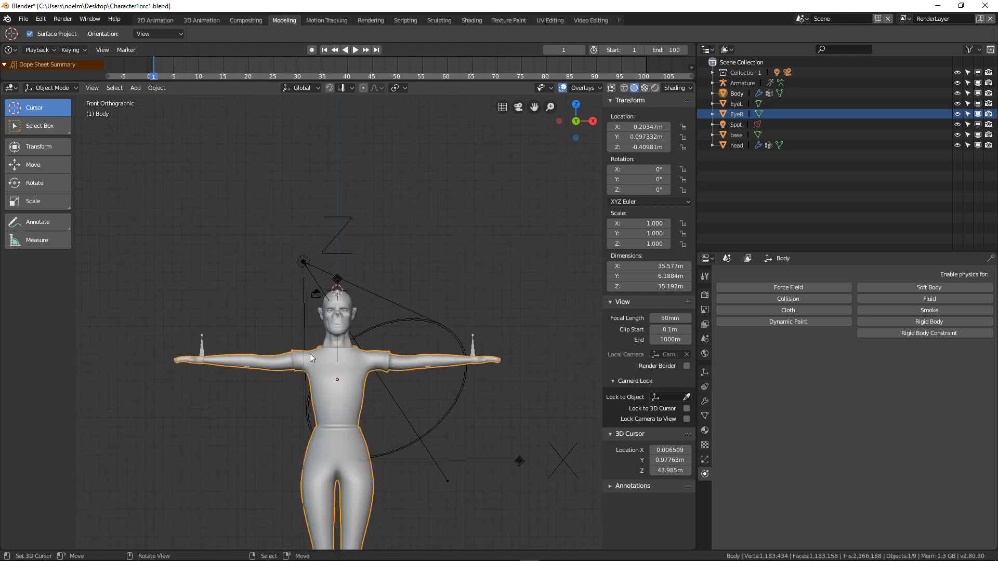
pyautogui.scroll(-2, 328, 366)
pyautogui.scroll(10, 319, 359)
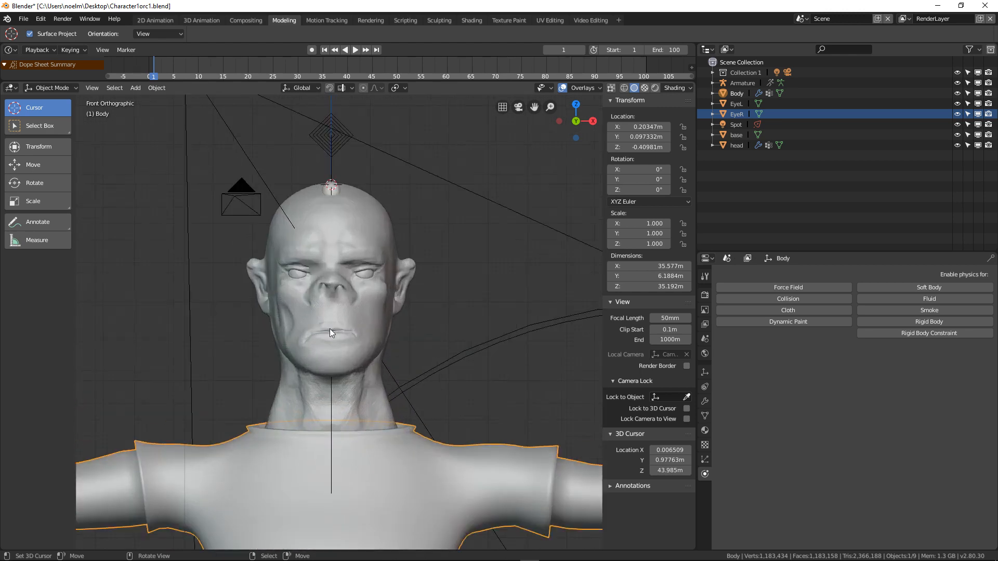
pyautogui.scroll(5, 319, 300)
pyautogui.scroll(-4, 310, 329)
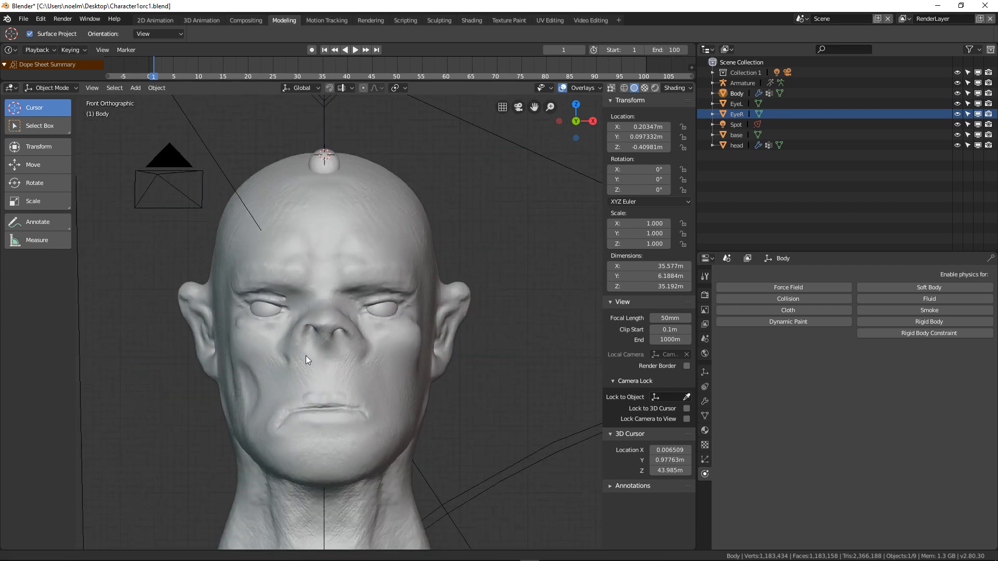
pyautogui.scroll(2, 306, 355)
pyautogui.moveTo(334, 312); pyautogui.dragTo(316, 350, button='middle')
pyautogui.press('KP_1')
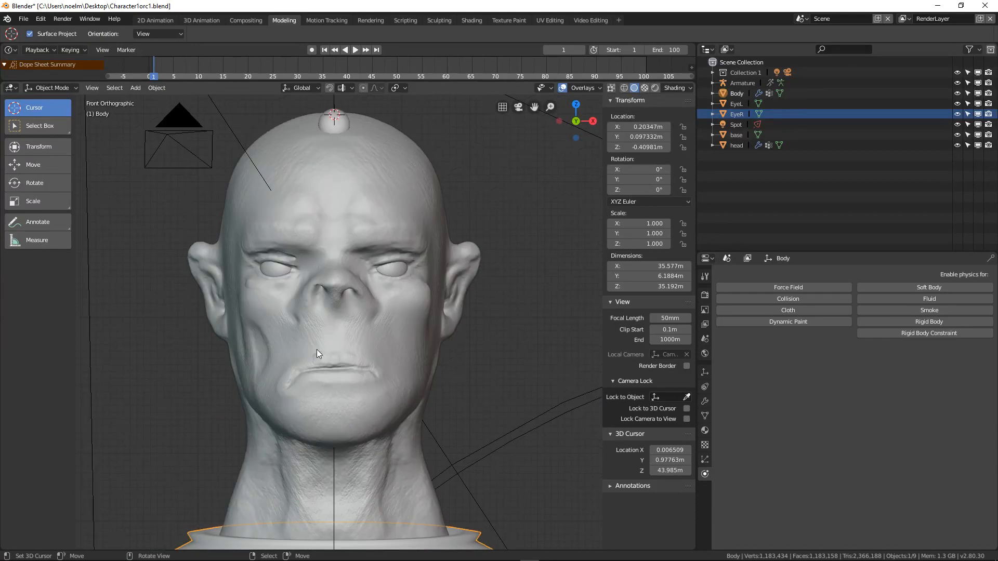
pyautogui.scroll(-5, 316, 349)
pyautogui.keyDown('shift'); pyautogui.moveTo(317, 416); pyautogui.dragTo(334, 304, button='middle'); pyautogui.keyUp('shift')
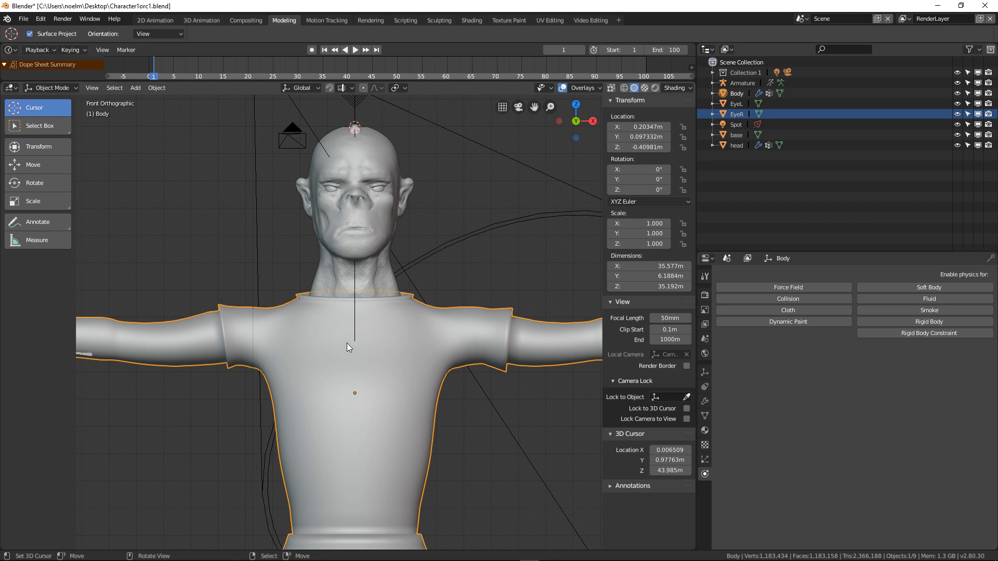
pyautogui.scroll(-5, 370, 325)
pyautogui.scroll(6, 348, 311)
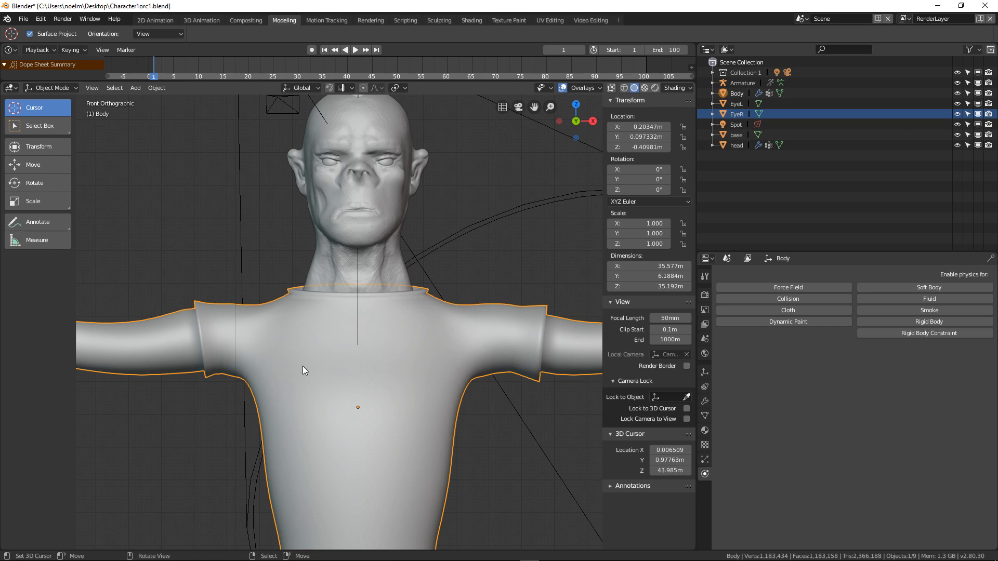
# - Enable Collision physics on the Body object
pyautogui.scroll(-5, 304, 370)
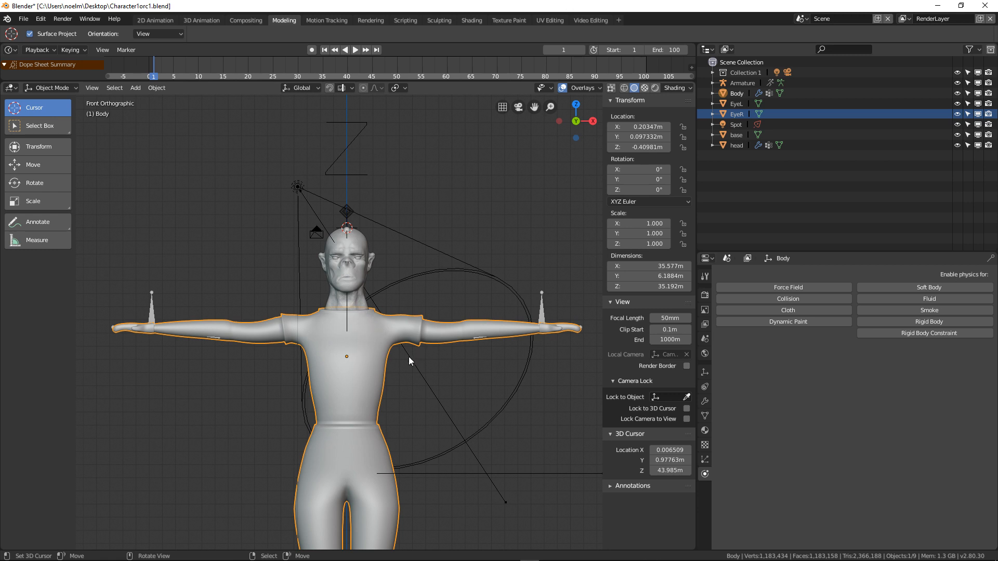
pyautogui.scroll(4, 409, 357)
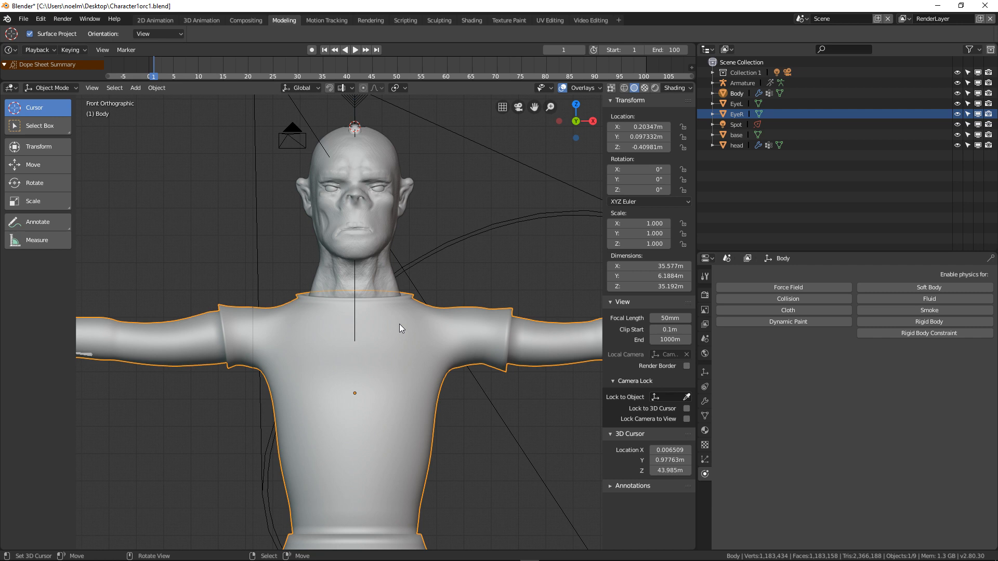
pyautogui.click(789, 300)
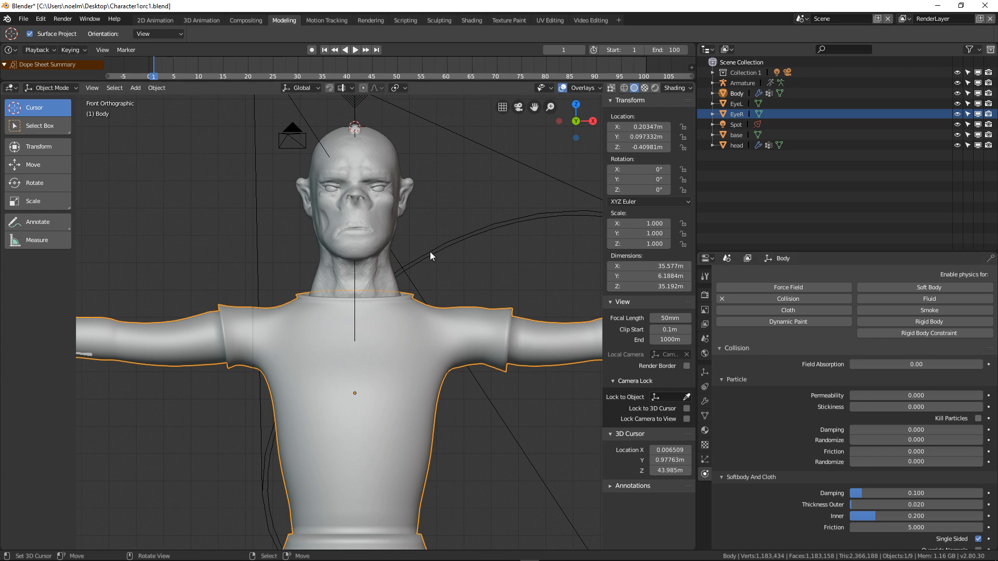
# - Add a plane mesh in top view and move it beside the head, to about X 3.93 m and Y 0.92 m
pyautogui.press('KP_7')
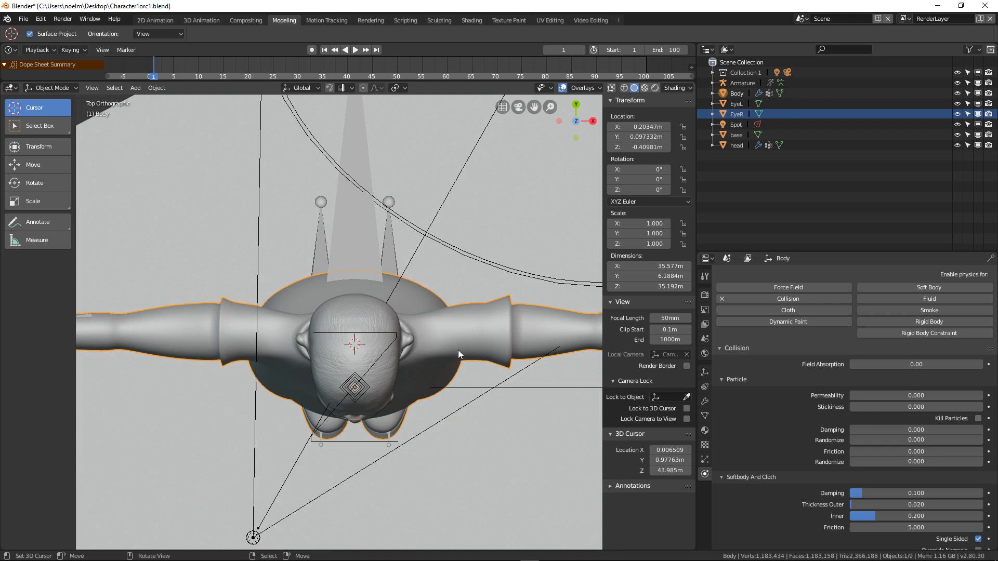
pyautogui.hotkey('shift', 'a')
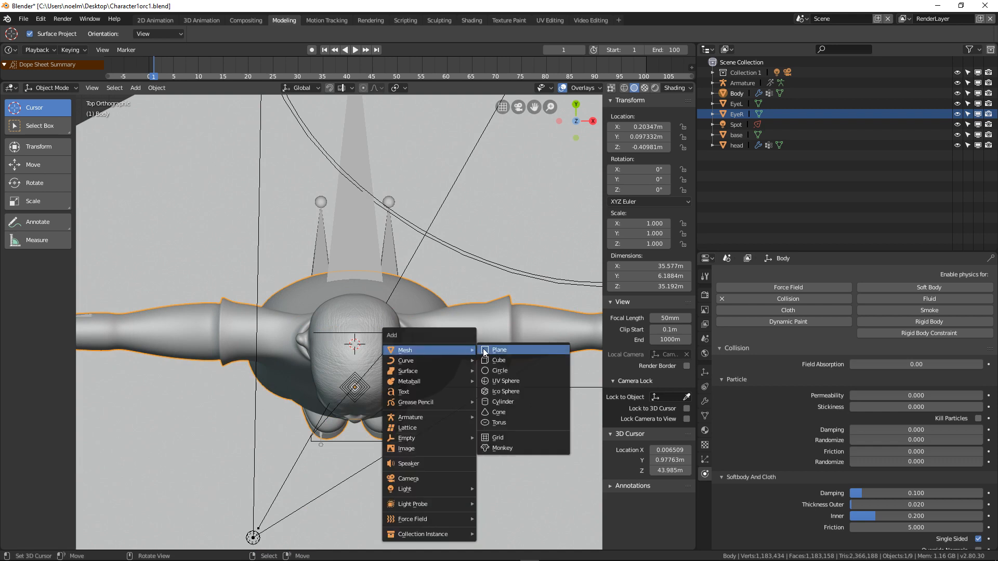
pyautogui.click(486, 350)
pyautogui.press('g')
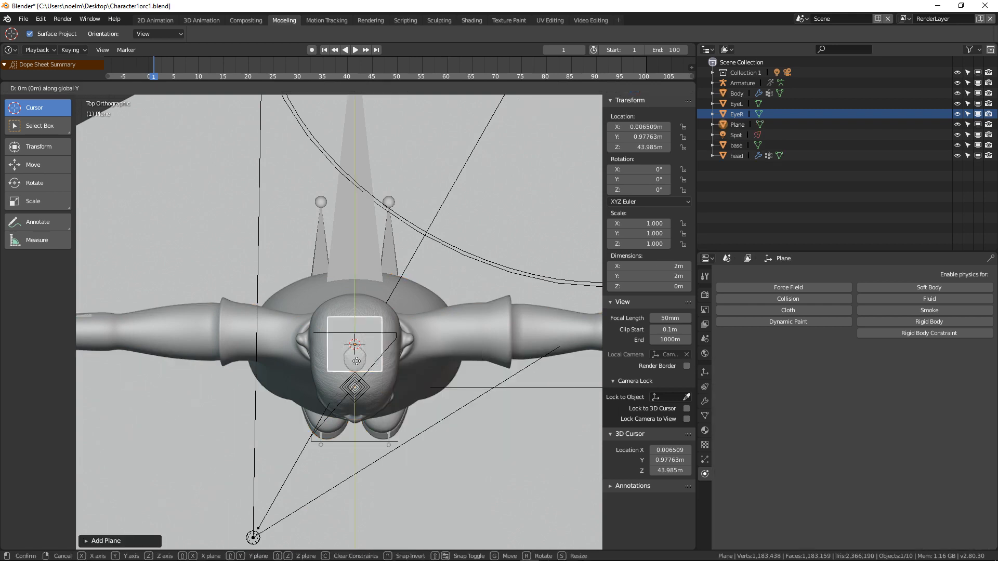
pyautogui.press('y')
pyautogui.click(400, 364)
pyautogui.press('g')
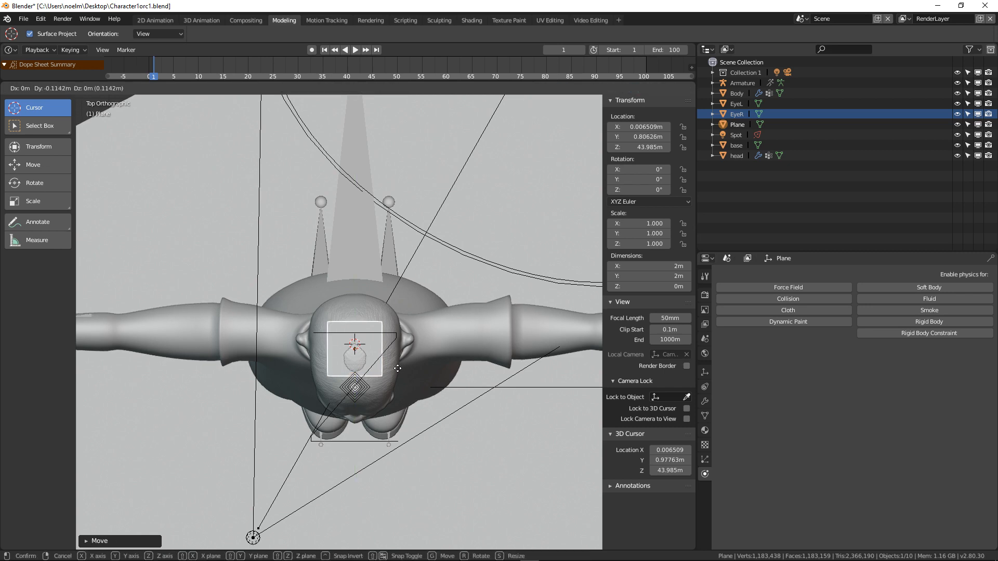
pyautogui.click(504, 370)
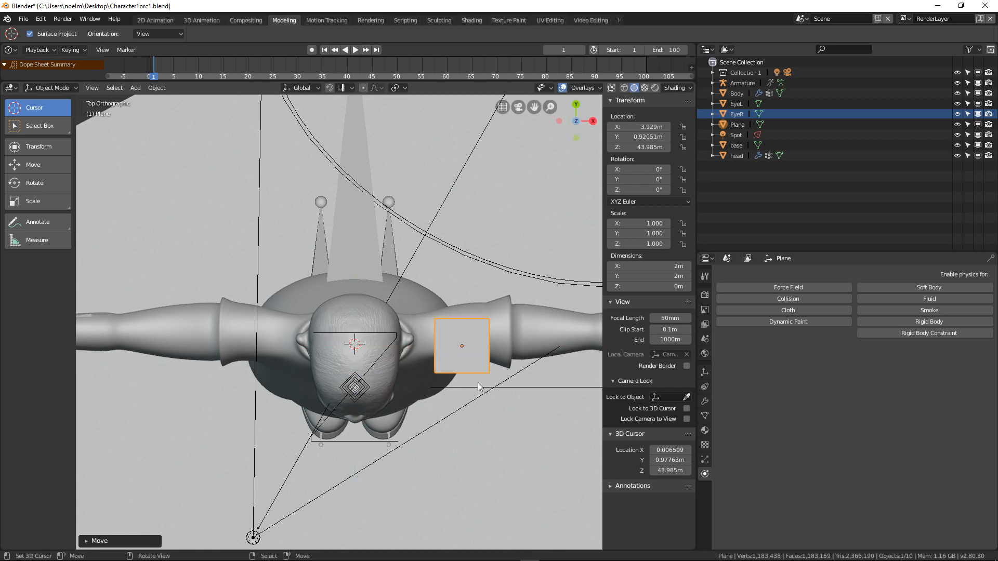
# - Scale the plane's mesh in Edit Mode along Y and X into a rectangle about 6.95 m by 10.12 m
pyautogui.press('Tab')
pyautogui.press('s')
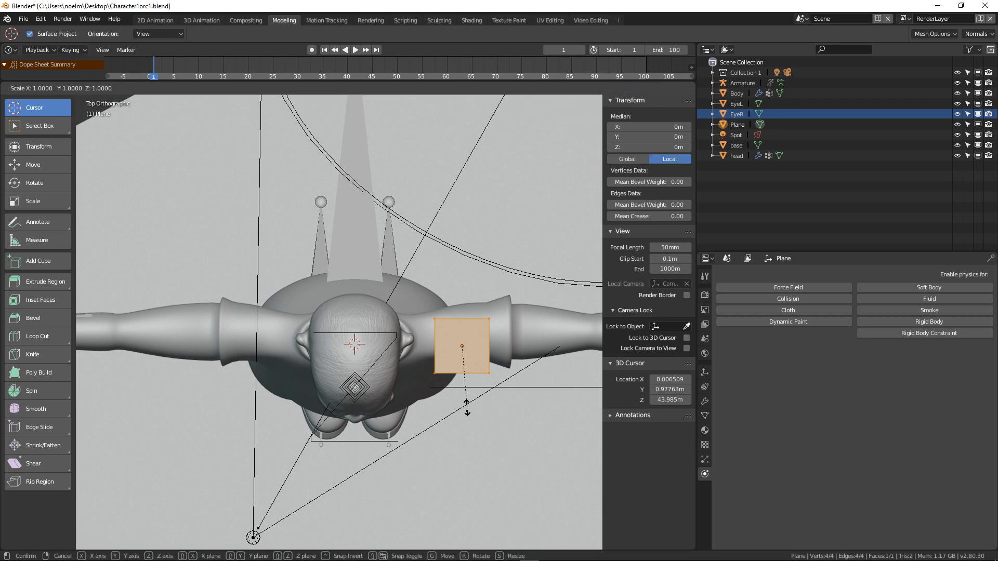
pyautogui.press('y')
pyautogui.click(456, 196)
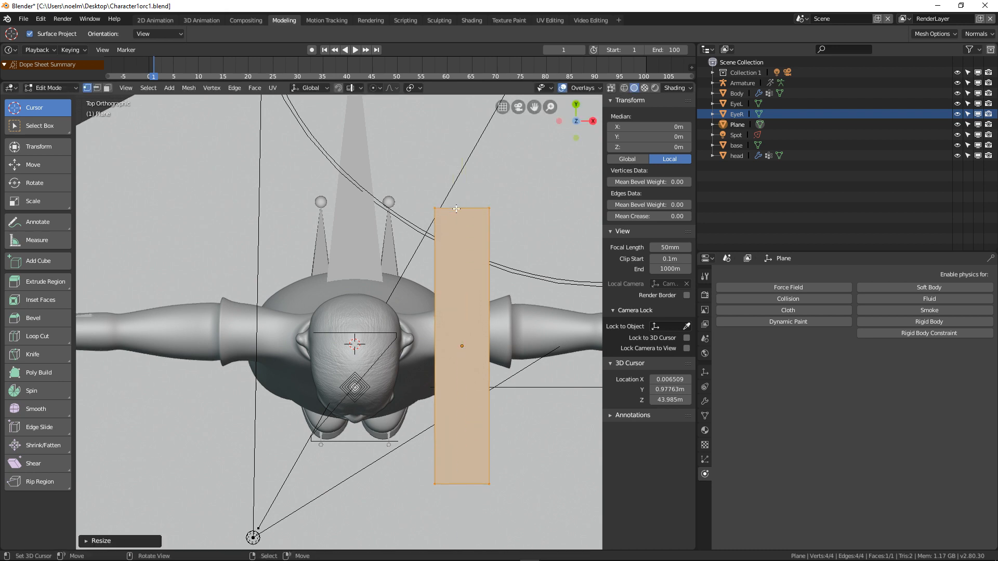
pyautogui.scroll(-3, 426, 347)
pyautogui.press('s')
pyautogui.press('x')
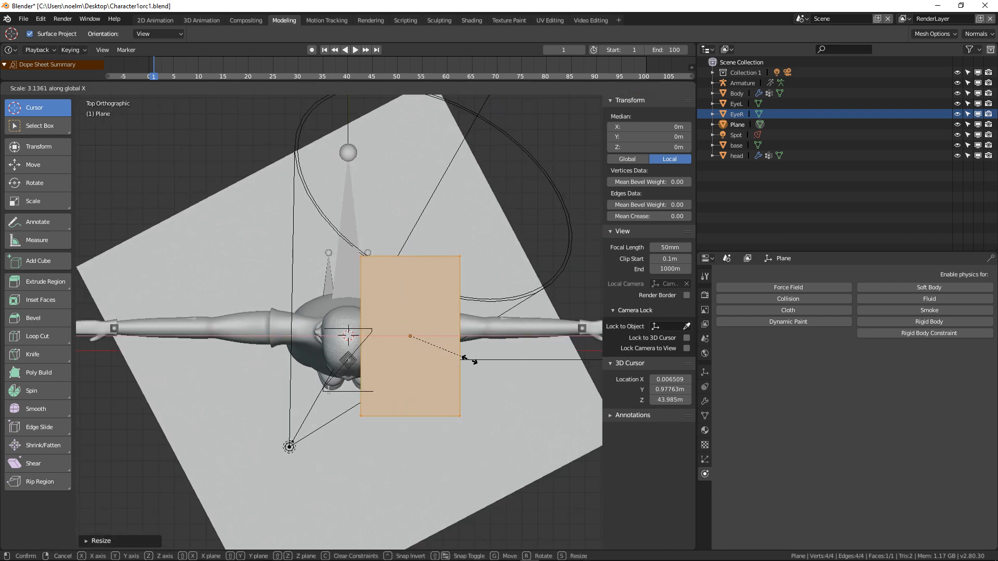
pyautogui.click(477, 359)
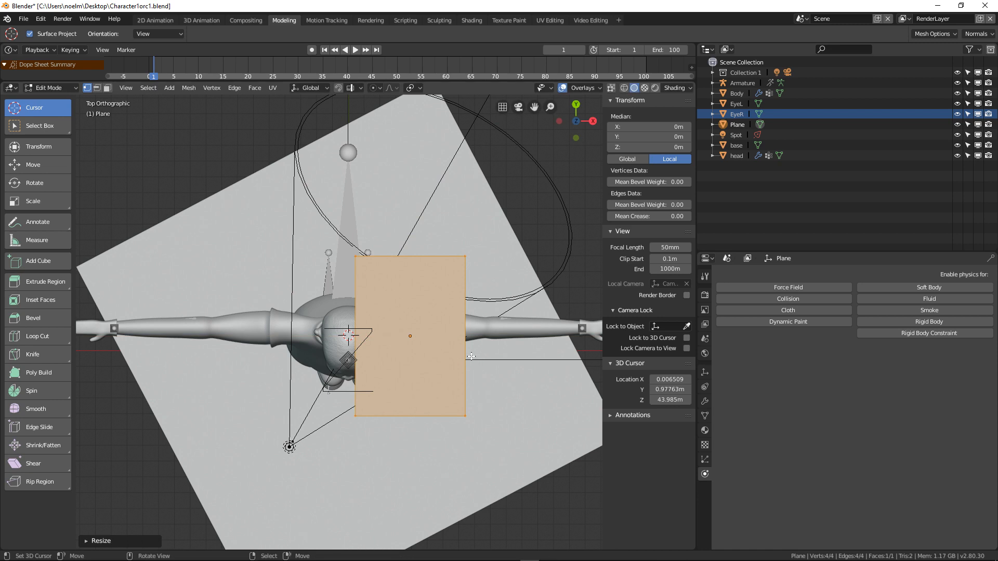
# - Move the plane object along X, away from the head, to about X 6.43 m
pyautogui.press('g')
pyautogui.press('Escape')
pyautogui.press('Tab')
pyautogui.press('g')
pyautogui.press('x')
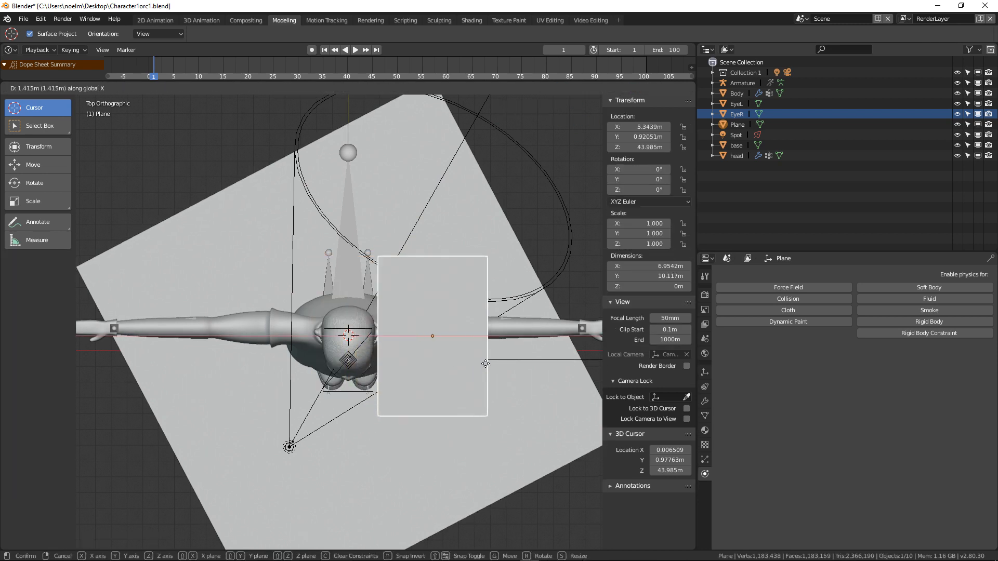
pyautogui.click(495, 363)
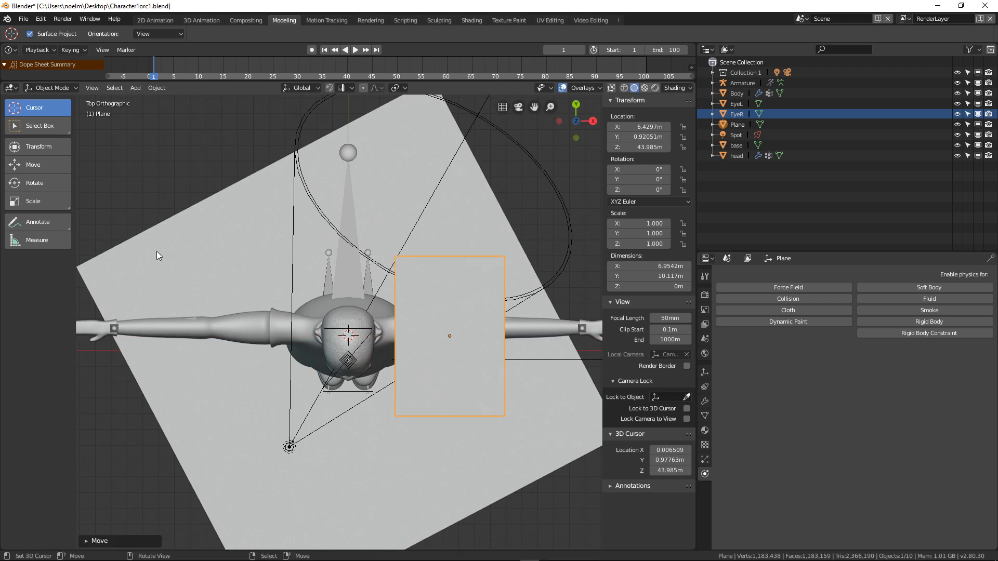
# - Subdivide the plane's mesh with 10 cuts
pyautogui.press('Tab')
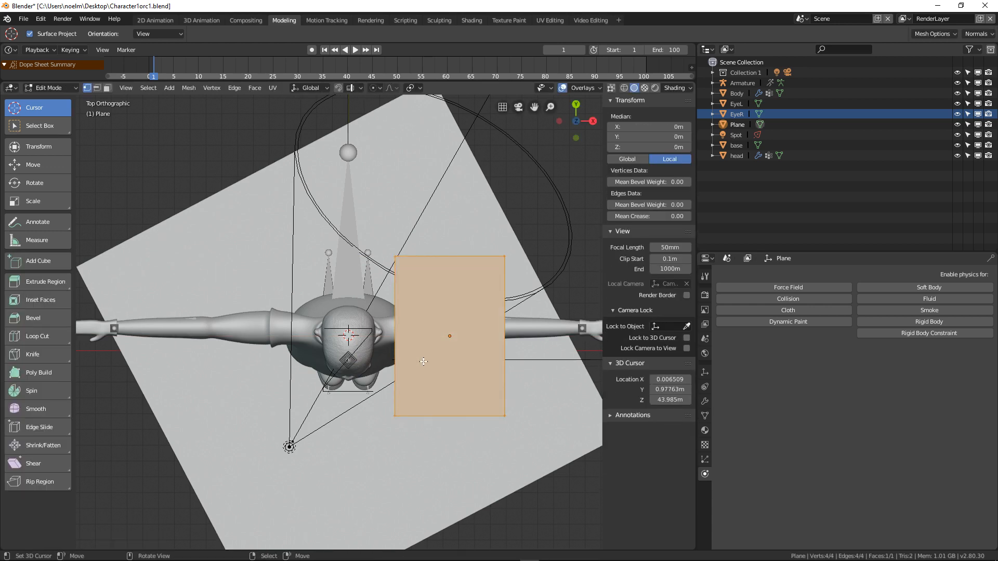
pyautogui.rightClick(404, 249)
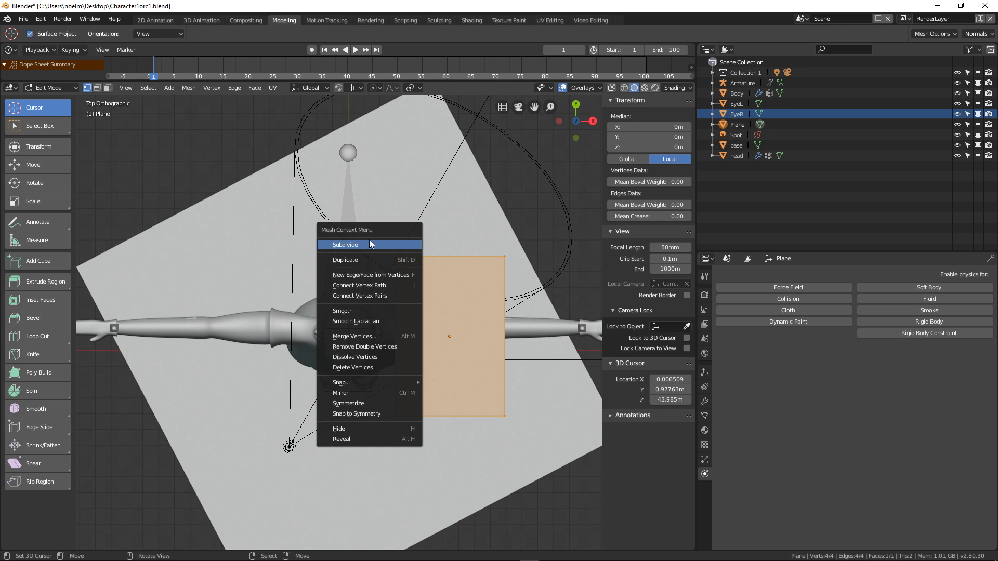
pyautogui.click(401, 245)
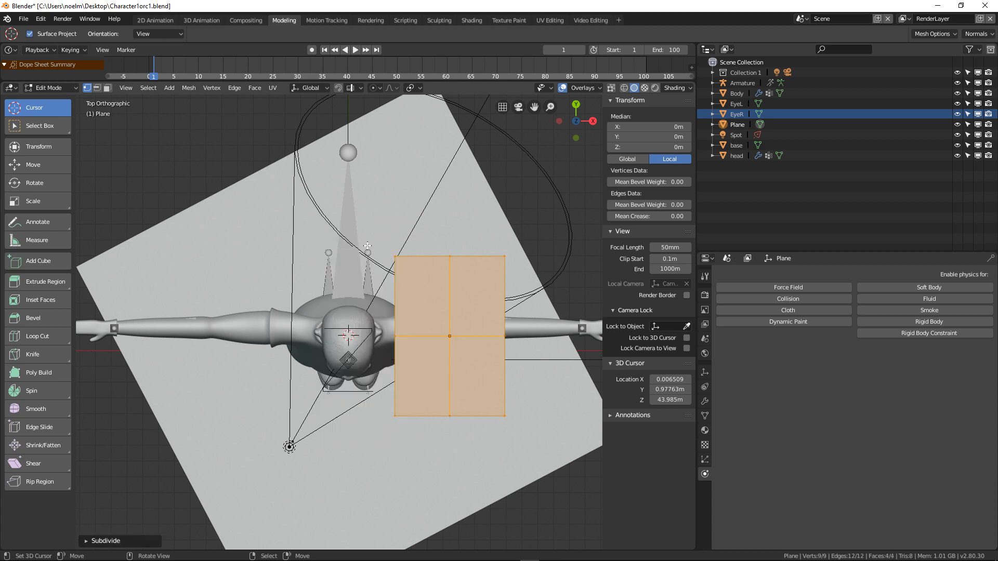
pyautogui.click(87, 542)
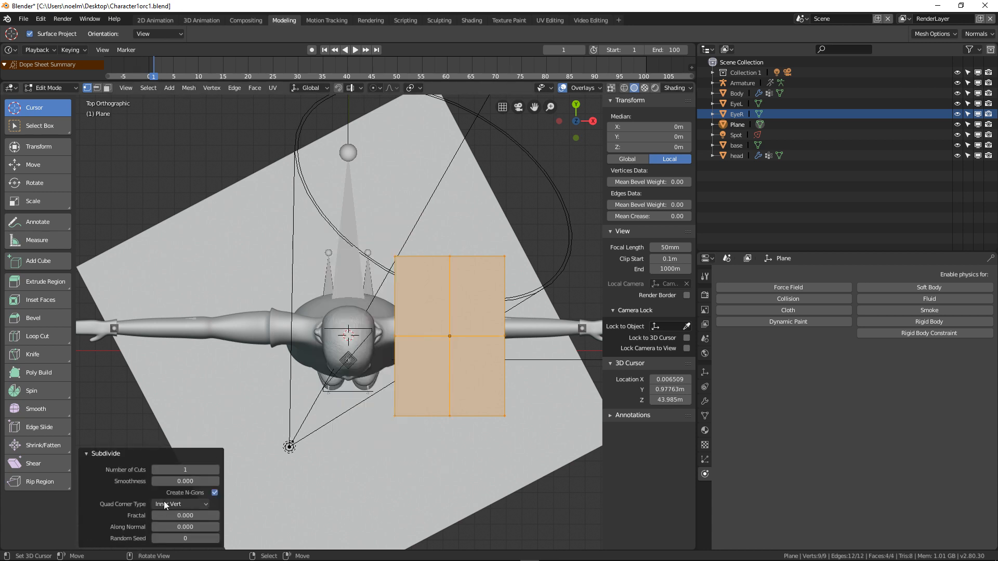
pyautogui.click(216, 472)
pyautogui.click(216, 472)
pyautogui.click(216, 471)
pyautogui.click(216, 471)
pyautogui.click(215, 471)
pyautogui.click(216, 472)
pyautogui.click(216, 471)
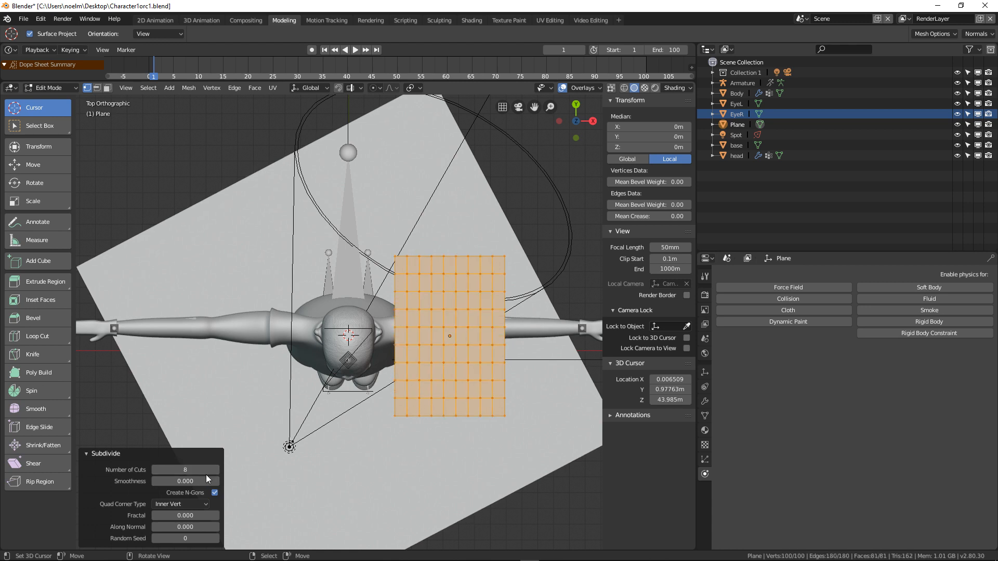
pyautogui.click(210, 471)
pyautogui.write('10')
pyautogui.press('Return')
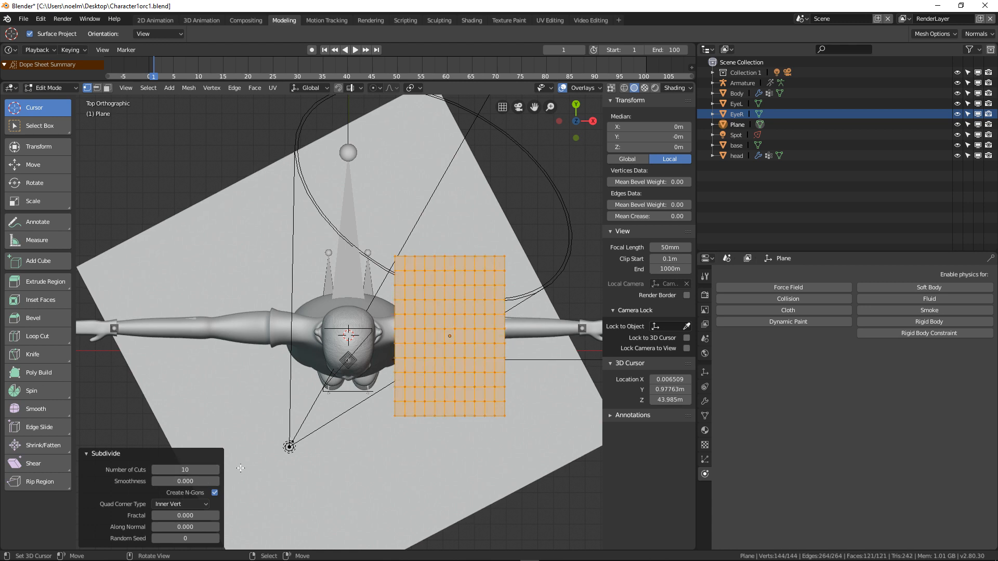
pyautogui.click(92, 456)
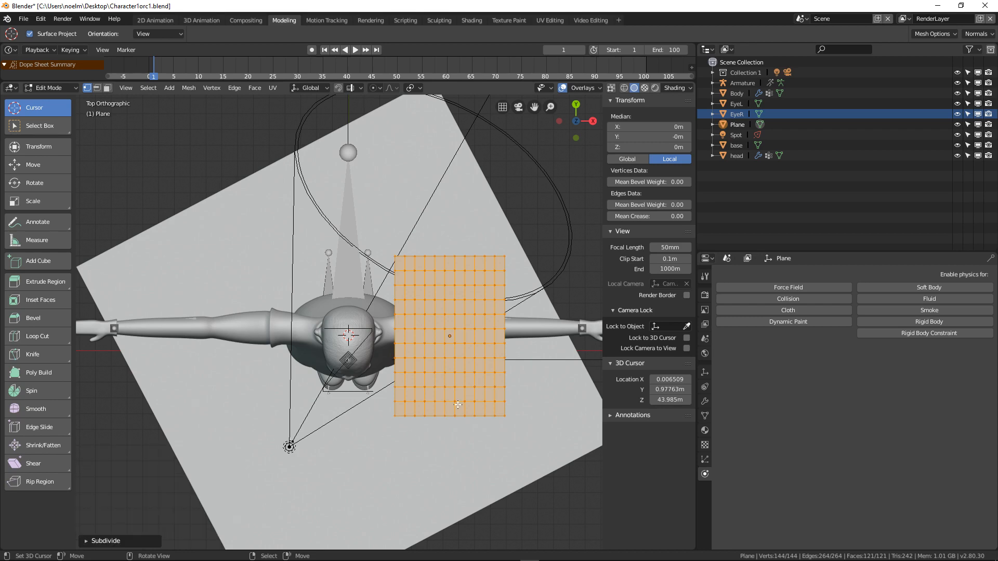
pyautogui.moveTo(458, 405); pyautogui.dragTo(466, 304, button='middle')
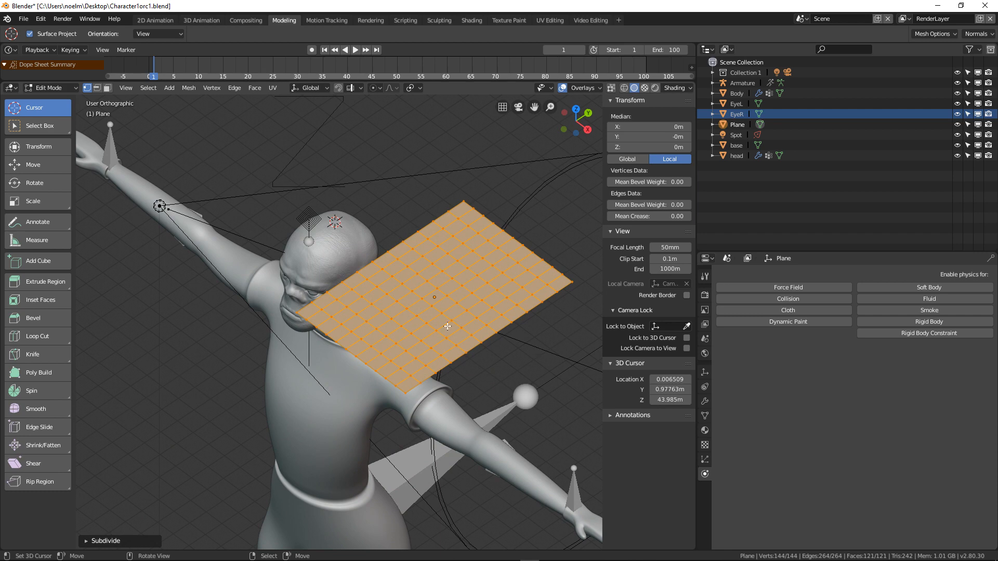
# - Return the plane to Object Mode, enable Cloth physics on it, and play the simulation to preview its fall
pyautogui.moveTo(448, 327); pyautogui.dragTo(472, 308, button='middle')
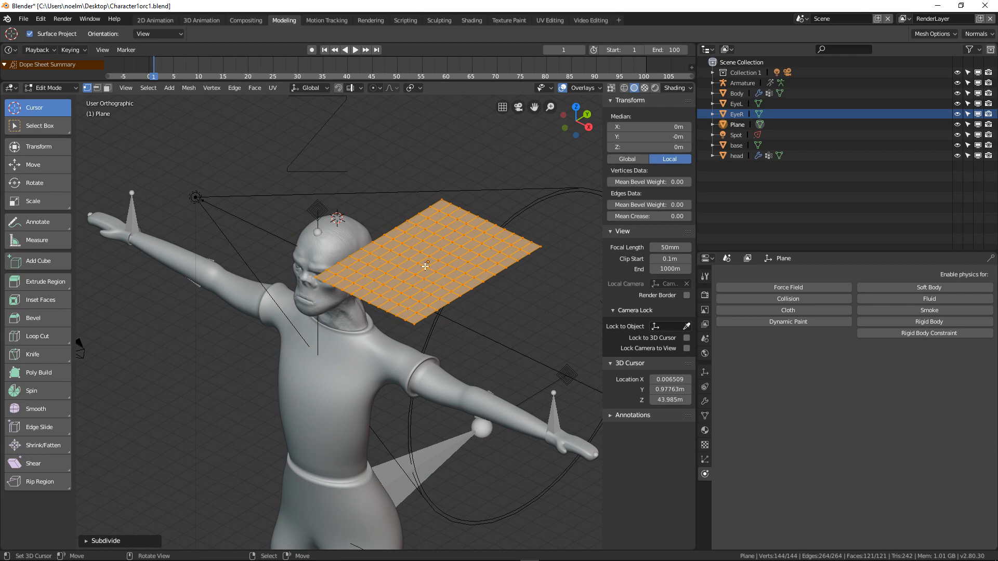
pyautogui.moveTo(354, 308); pyautogui.dragTo(421, 280, button='middle')
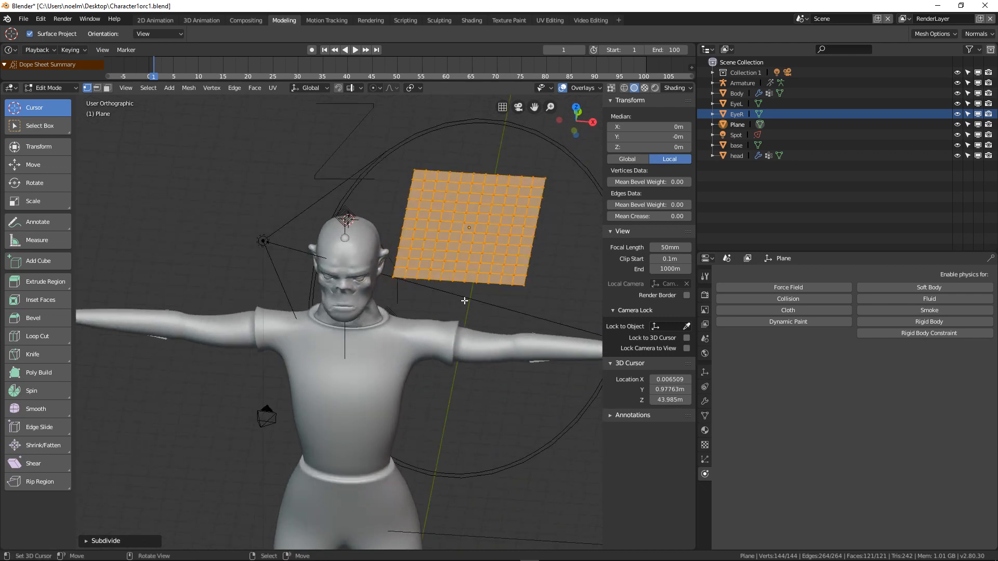
pyautogui.click(49, 89)
pyautogui.click(52, 98)
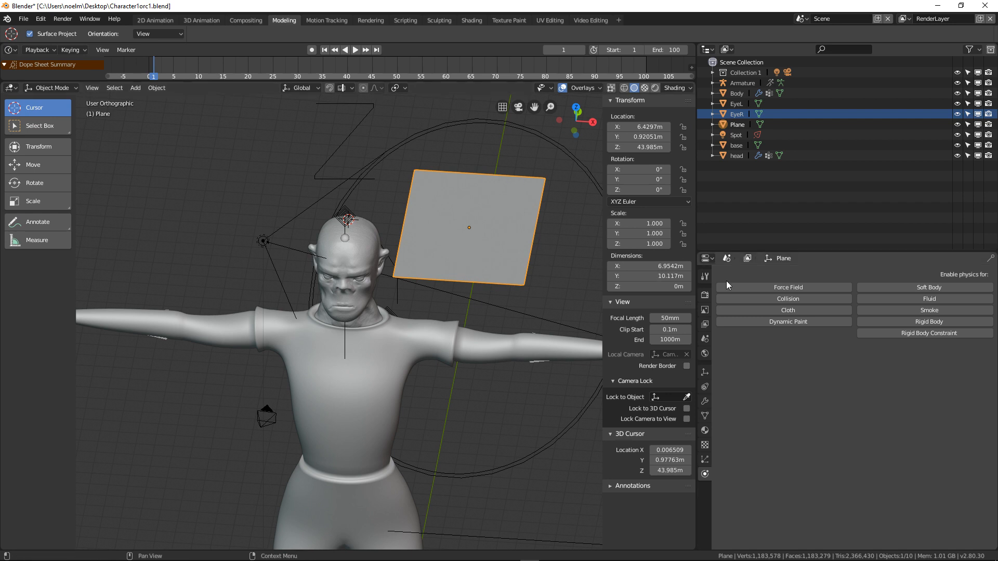
pyautogui.click(740, 310)
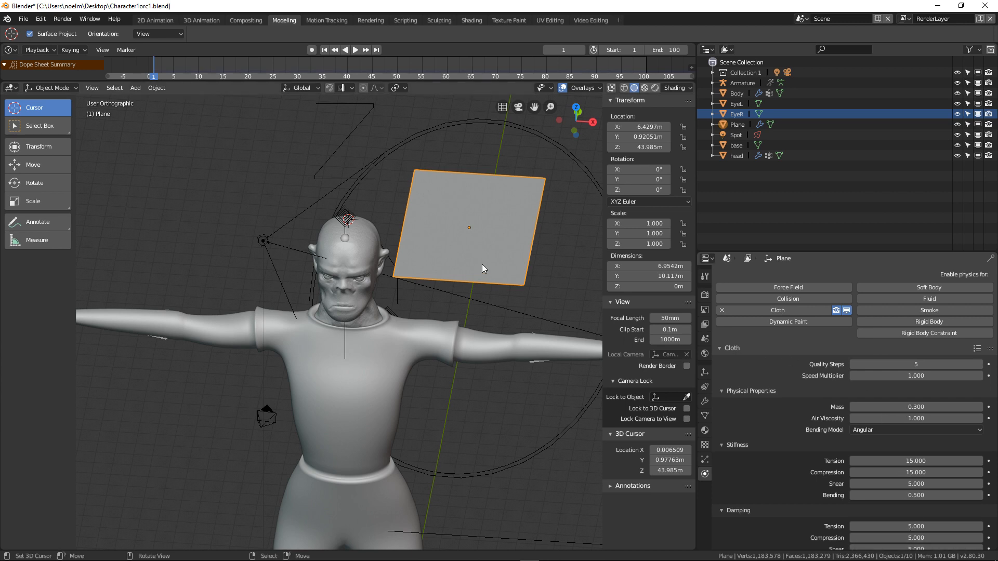
pyautogui.click(351, 49)
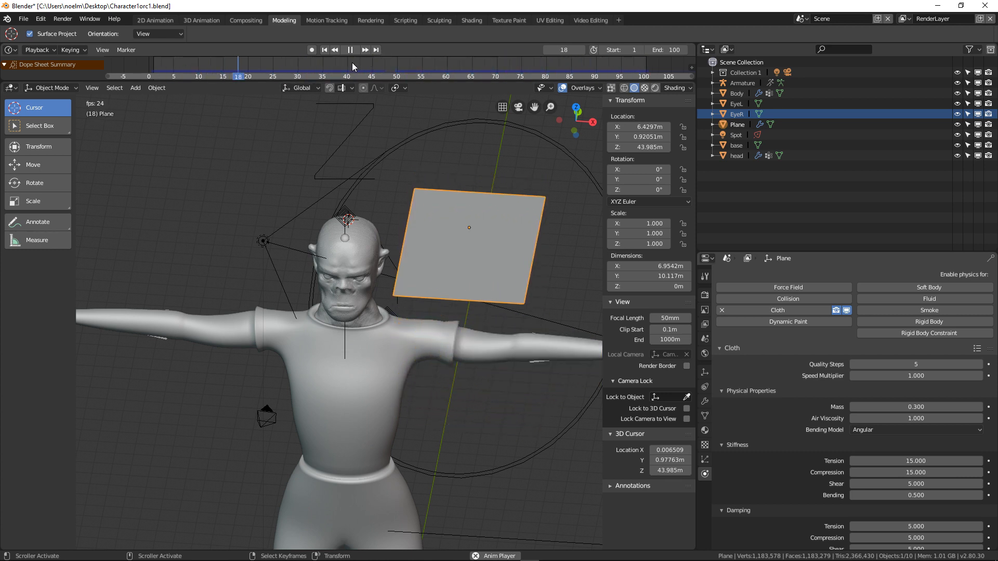
pyautogui.click(351, 49)
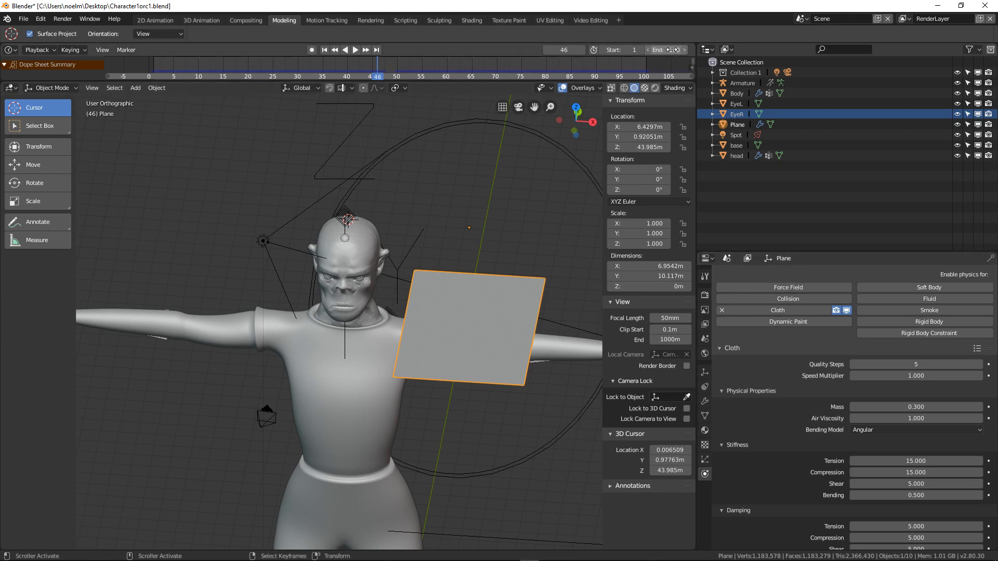
# - Set the end frame of the plane's cloth simulation cache to 100
pyautogui.scroll(-8, 892, 371)
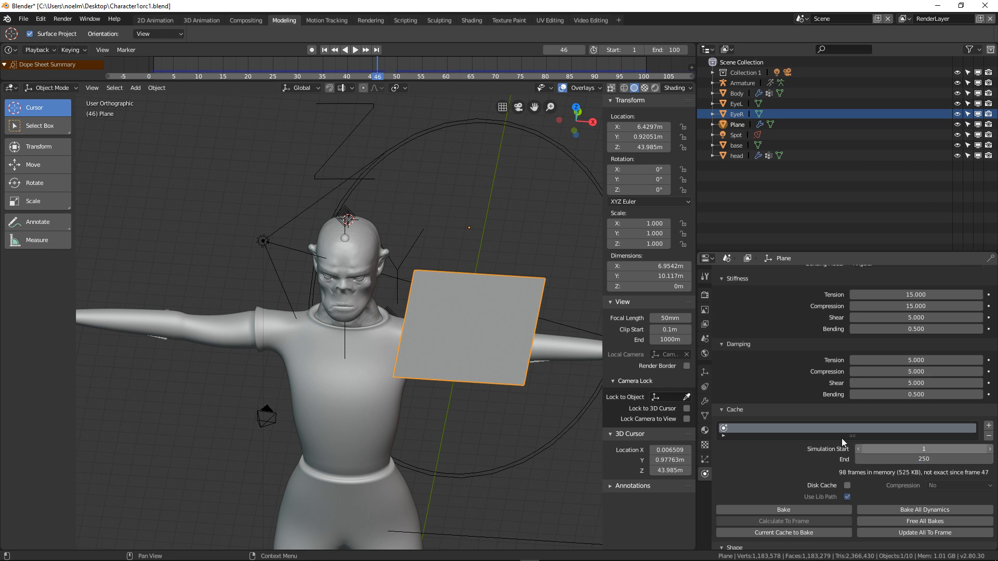
pyautogui.click(922, 460)
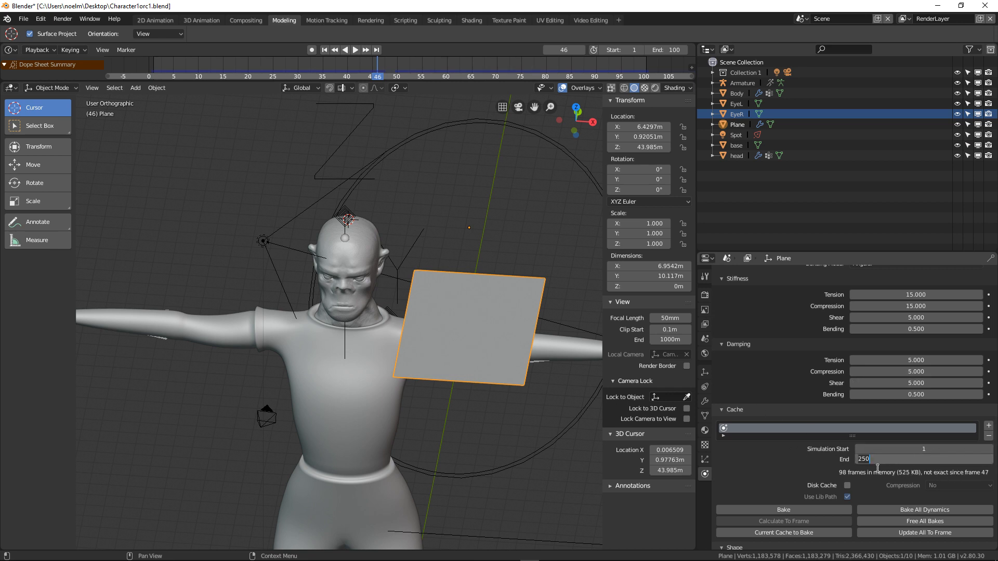
pyautogui.write('100')
pyautogui.press('Return')
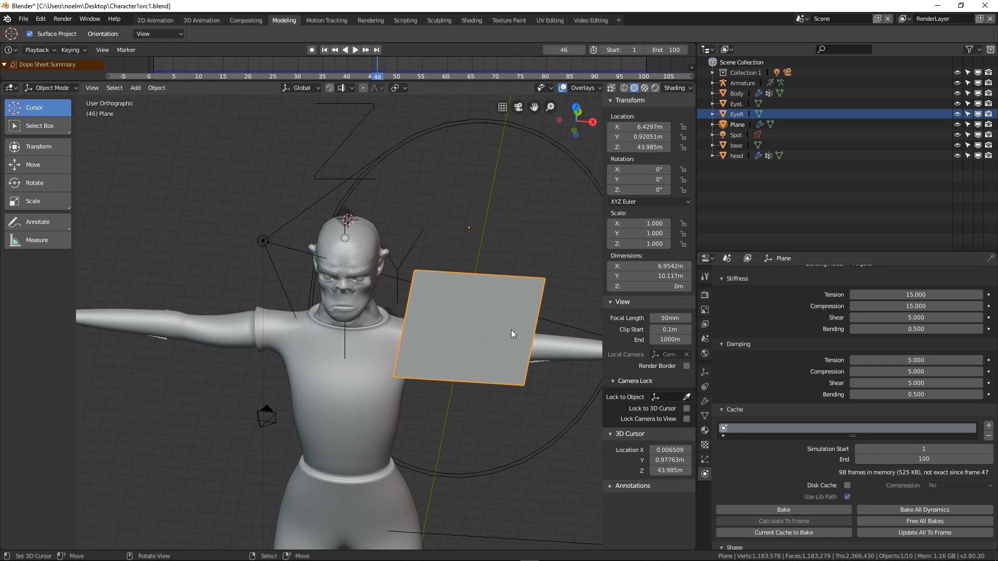
# - Go back to frame 1 and lower the plane along Z to just above the arm, at about Z 37.79 m
pyautogui.click(325, 50)
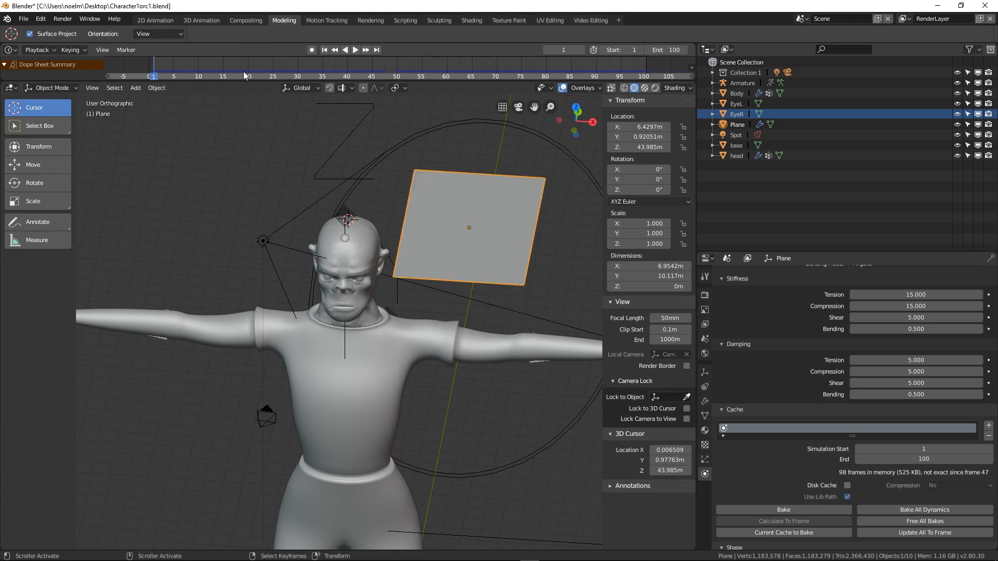
pyautogui.moveTo(417, 224); pyautogui.dragTo(450, 279, button='middle')
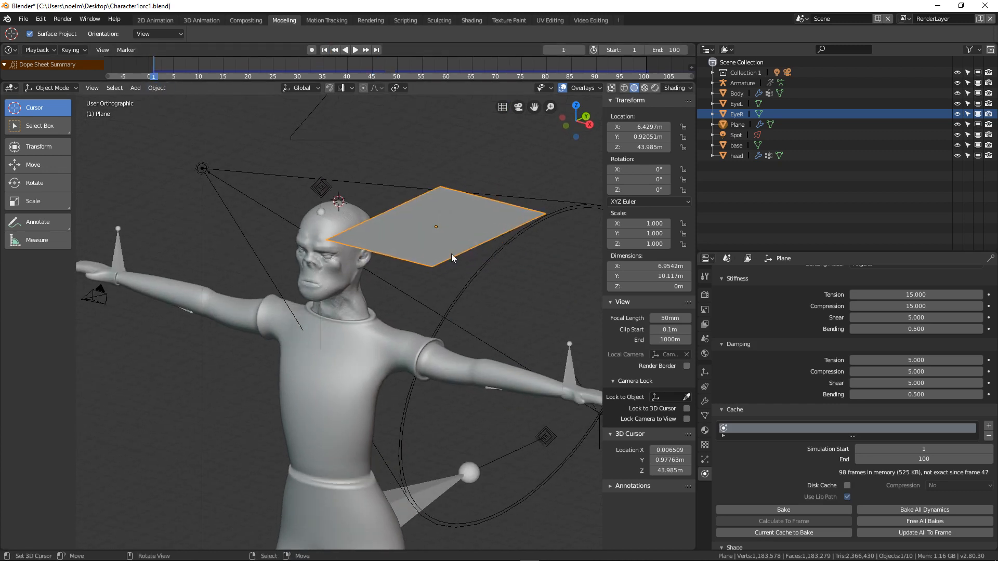
pyautogui.press('g')
pyautogui.press('z')
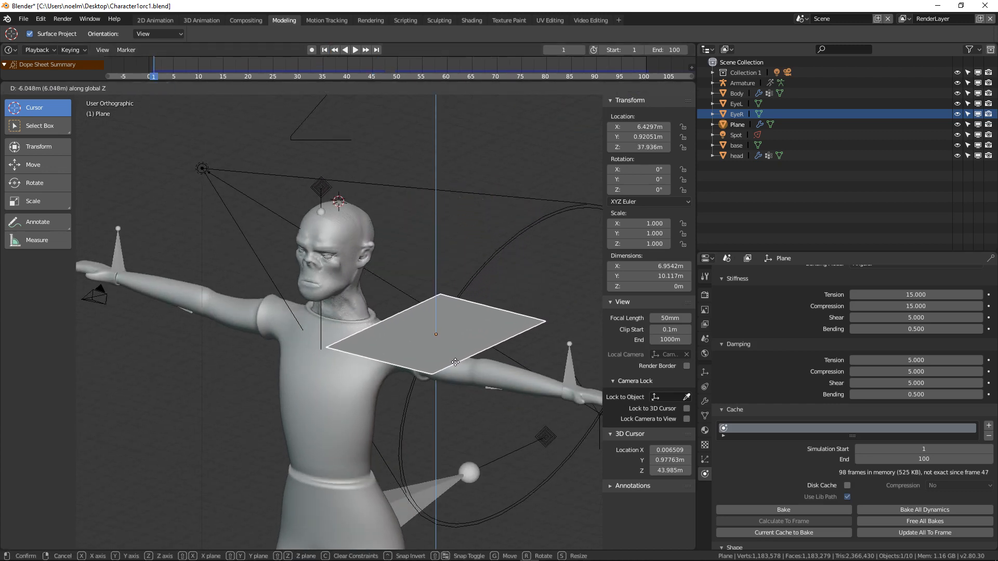
pyautogui.click(455, 364)
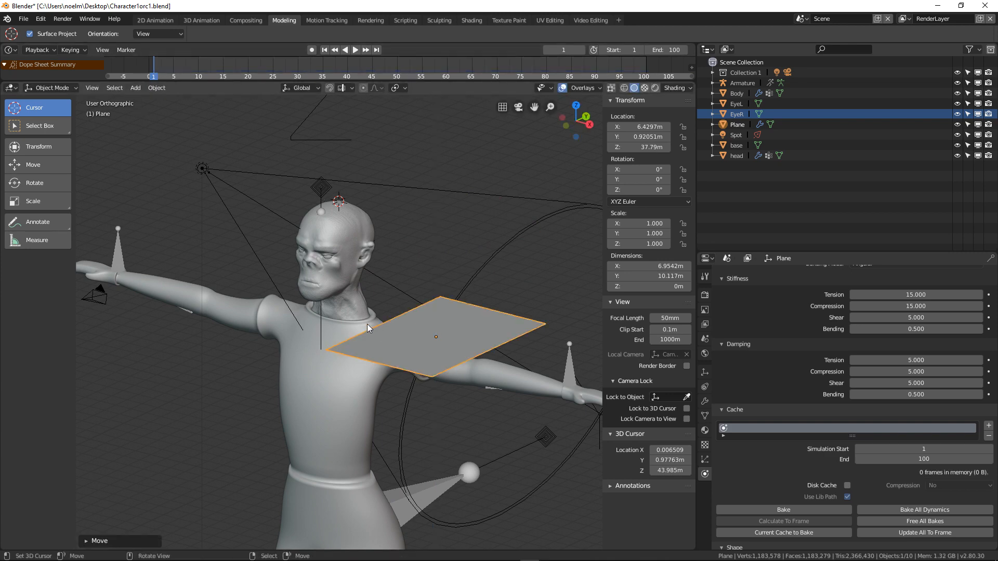
# - Play the cloth simulation to about frame 52 and examine how the plane drapes over the arm
pyautogui.moveTo(367, 323); pyautogui.dragTo(440, 299, button='middle')
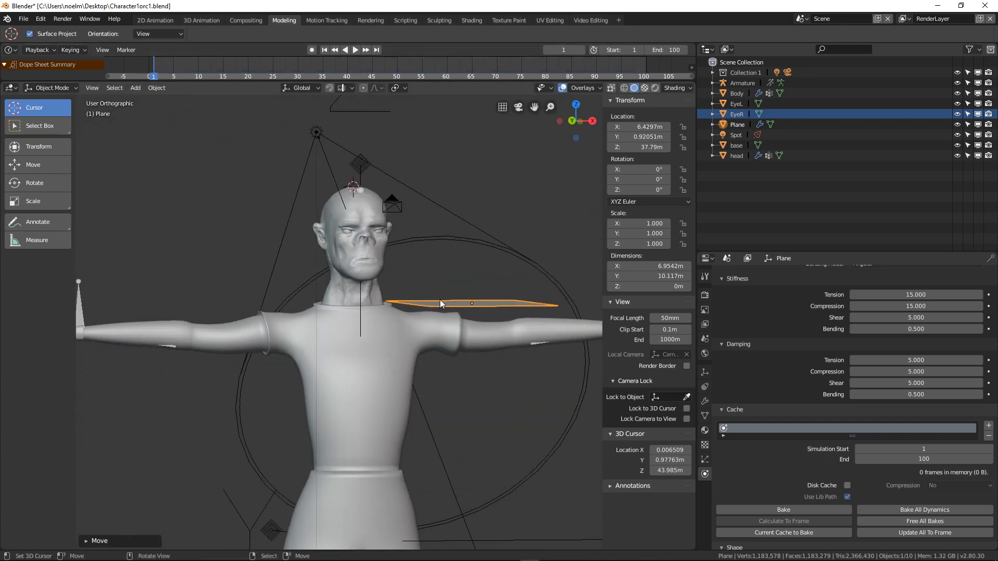
pyautogui.click(356, 51)
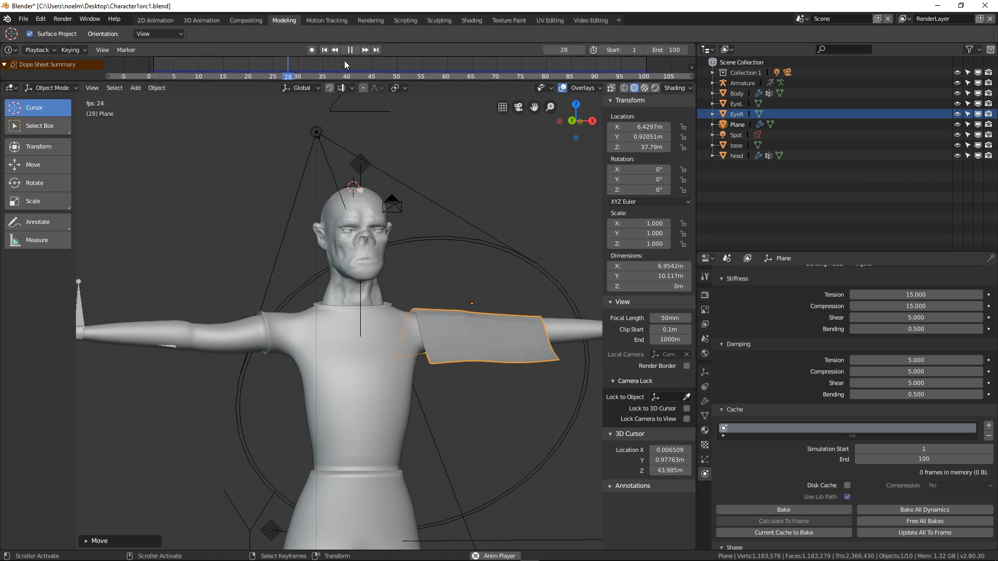
pyautogui.click(354, 51)
pyautogui.moveTo(467, 294); pyautogui.dragTo(298, 318, button='middle')
pyautogui.moveTo(349, 314); pyautogui.dragTo(376, 316, button='middle')
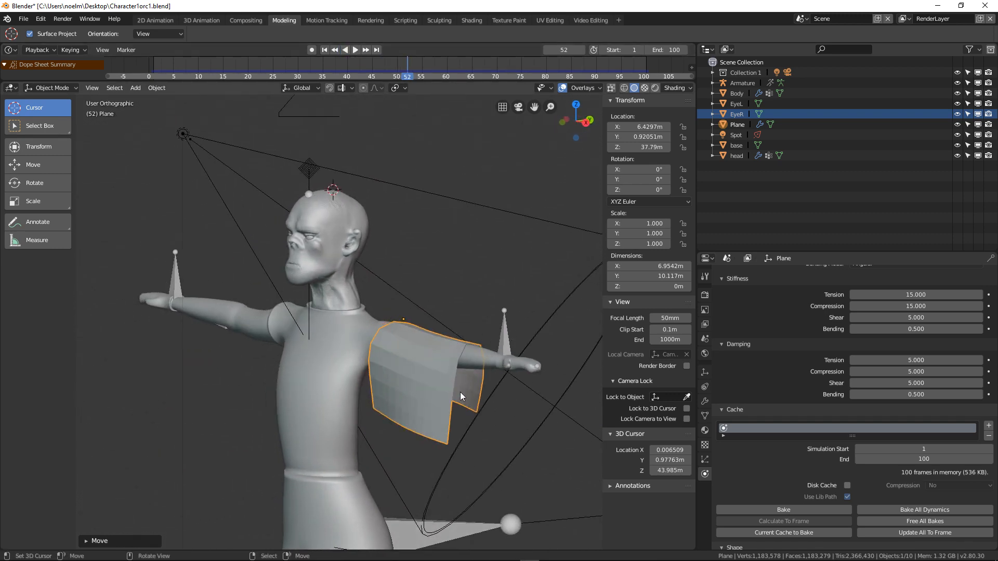
pyautogui.keyDown('shift'); pyautogui.moveTo(460, 392); pyautogui.dragTo(351, 320, button='middle'); pyautogui.keyUp('shift')
pyautogui.scroll(3, 363, 313)
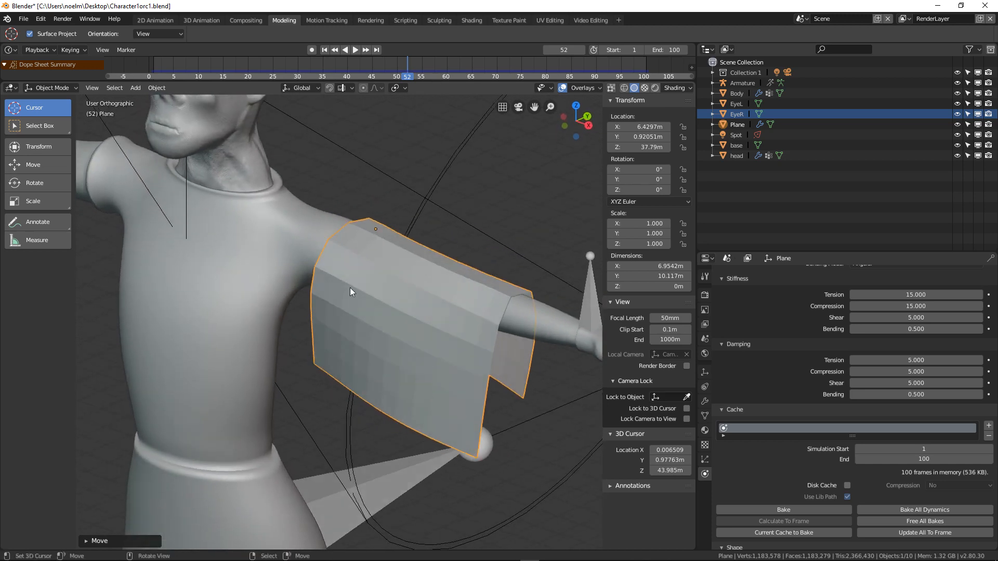
# - Shade the plane smooth and add a Subdivision Surface modifier with 2 viewport subdivisions
pyautogui.click(156, 88)
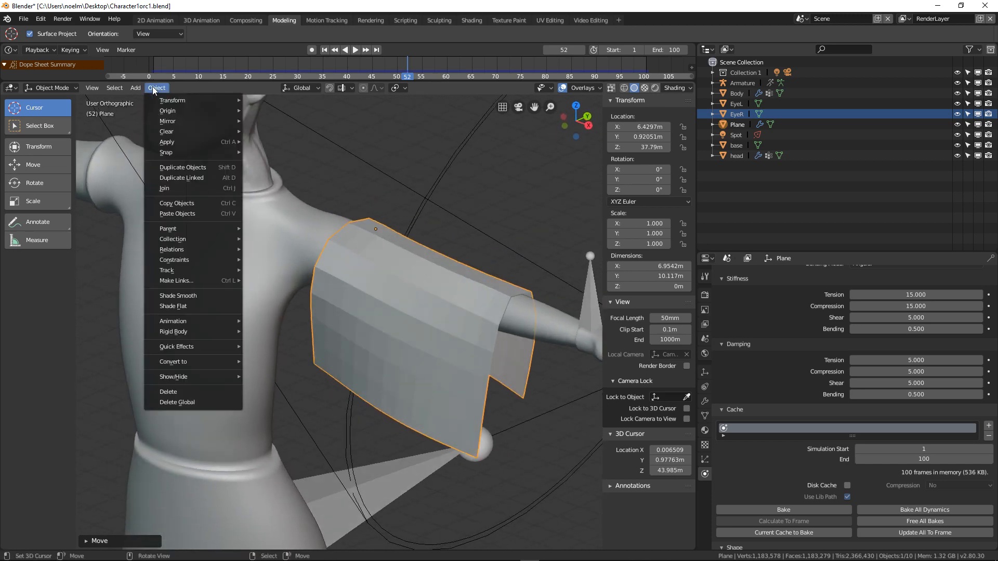
pyautogui.click(192, 292)
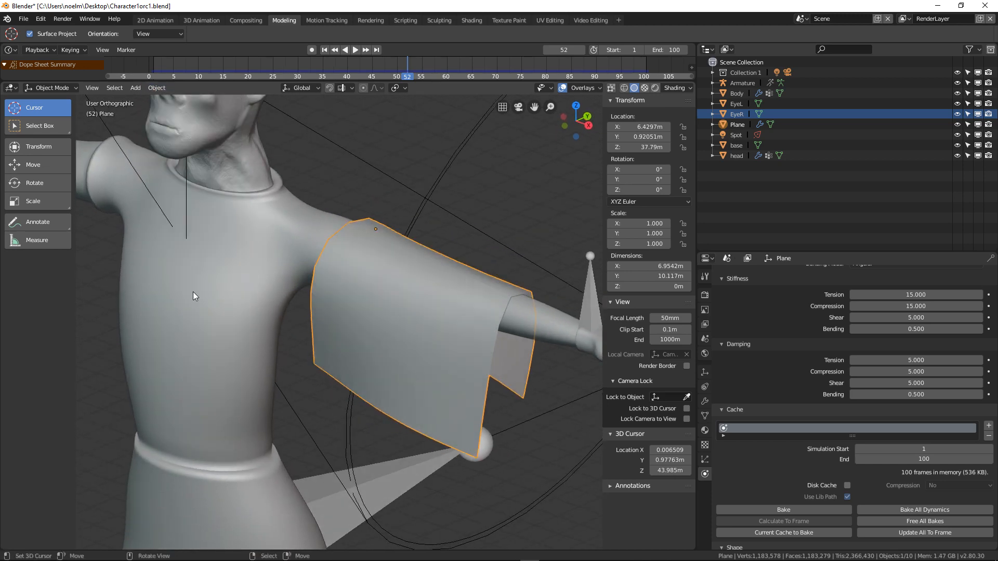
pyautogui.click(705, 402)
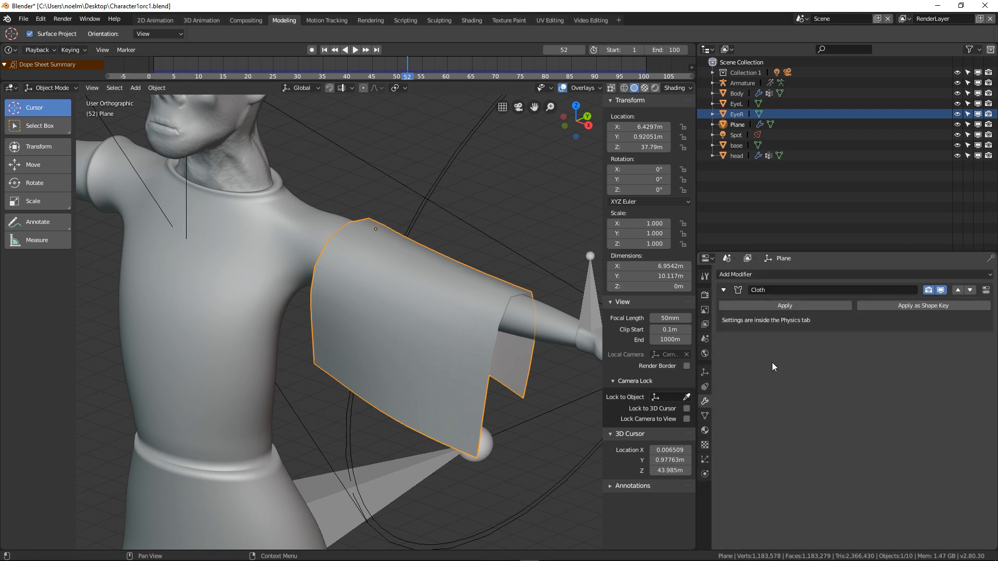
pyautogui.click(790, 274)
pyautogui.click(797, 448)
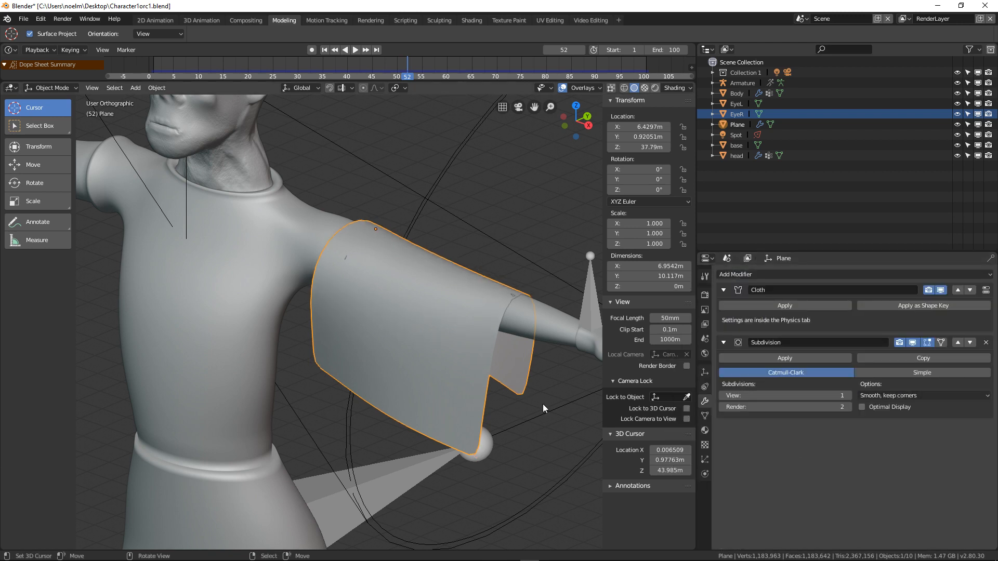
pyautogui.click(848, 396)
# - Replay the simulation from frame 1 and examine the smoothed cloth on the arm from the side, front and close up
pyautogui.moveTo(415, 389); pyautogui.dragTo(485, 398, button='middle')
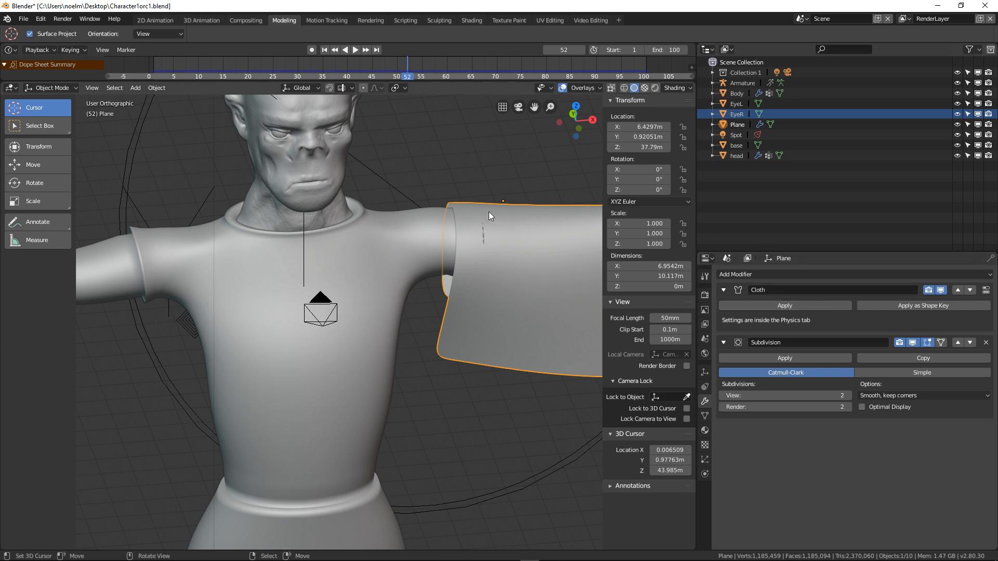
pyautogui.scroll(-2, 488, 211)
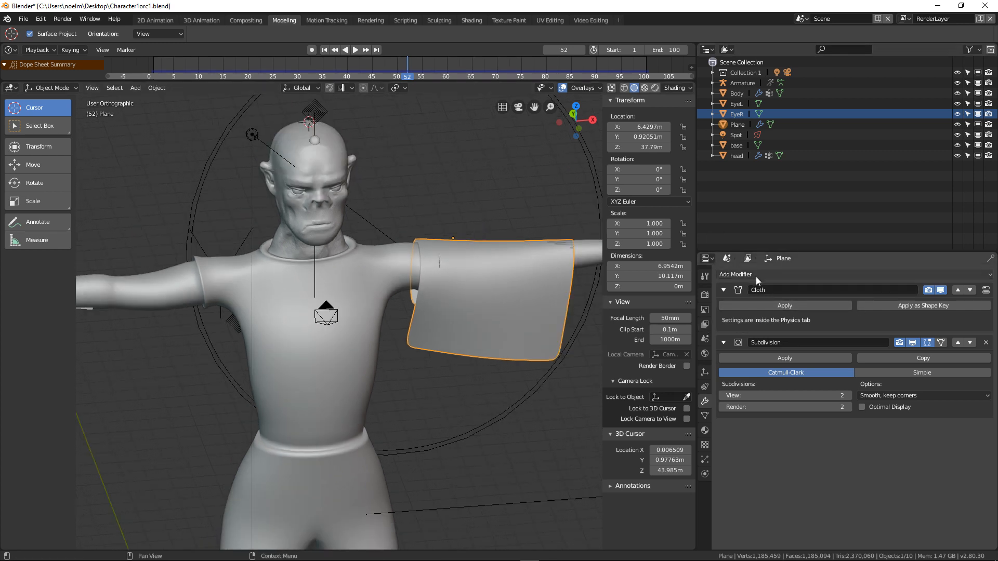
pyautogui.moveTo(568, 336); pyautogui.dragTo(488, 343, button='middle')
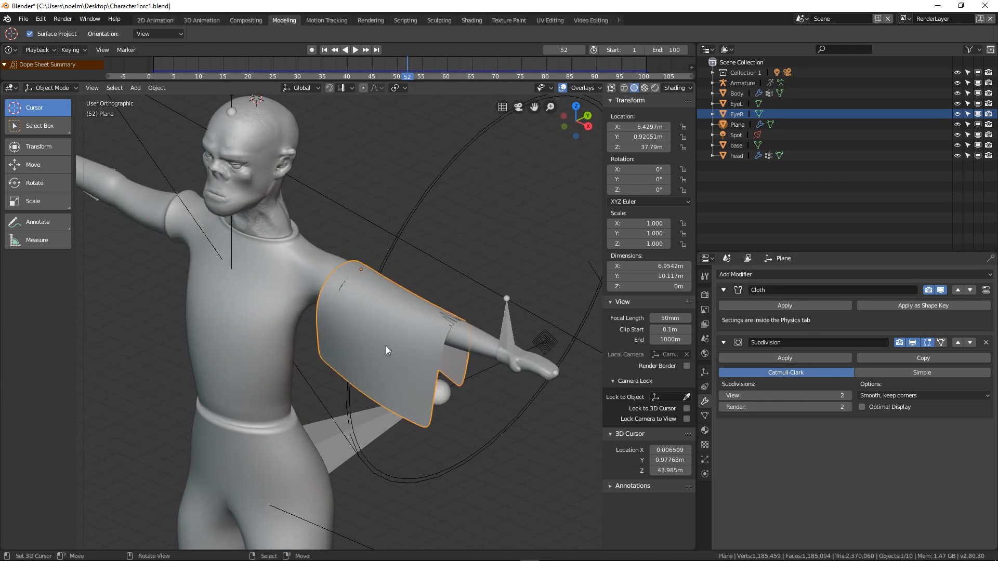
pyautogui.click(326, 49)
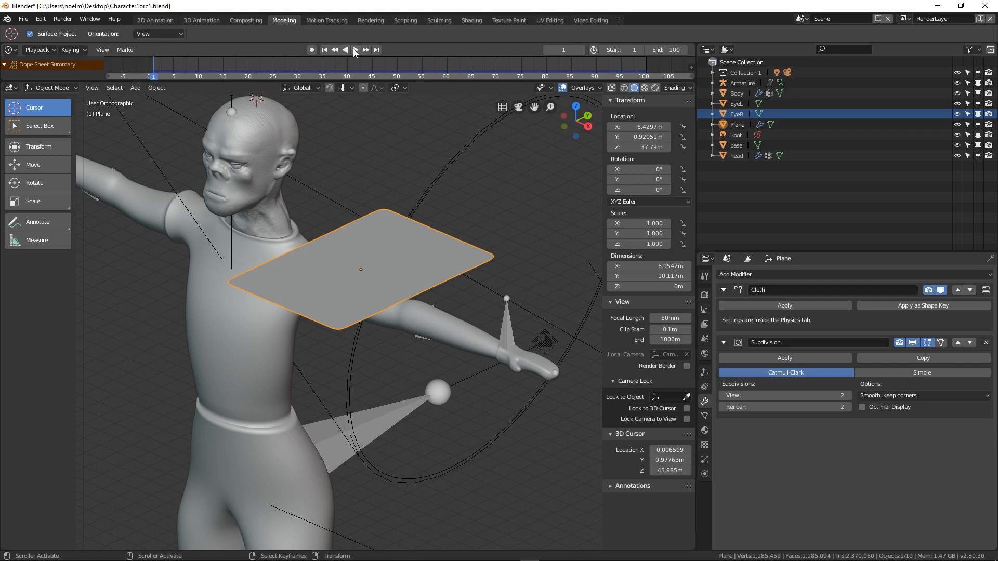
pyautogui.click(355, 50)
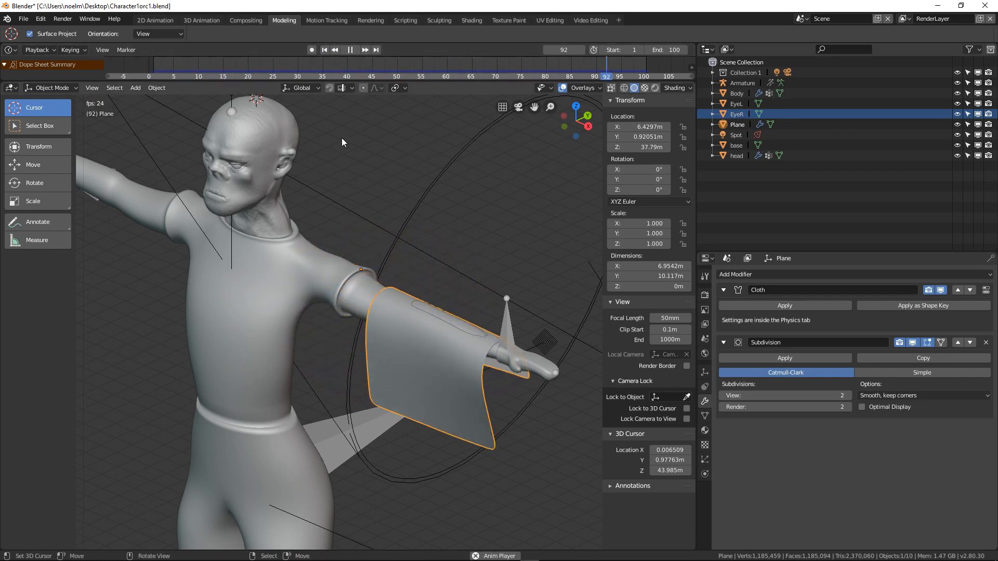
pyautogui.click(351, 49)
pyautogui.moveTo(358, 330); pyautogui.dragTo(331, 309, button='middle')
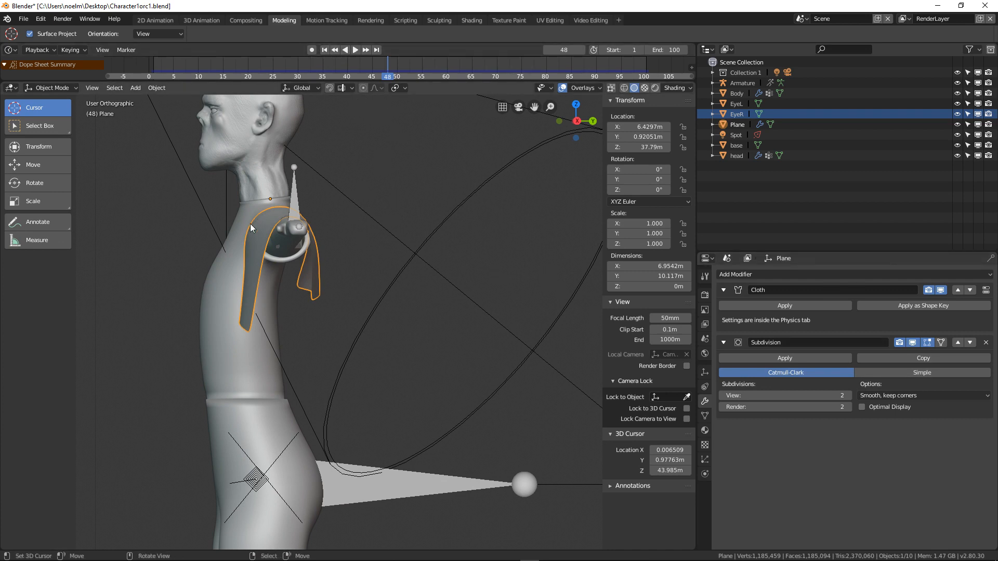
pyautogui.moveTo(250, 224); pyautogui.dragTo(295, 265, button='middle')
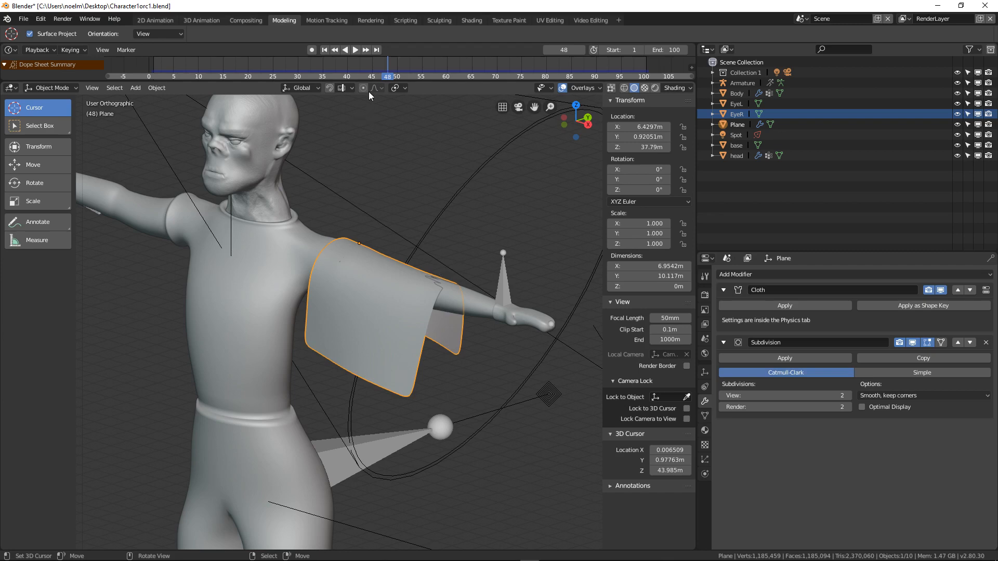
pyautogui.scroll(2, 425, 279)
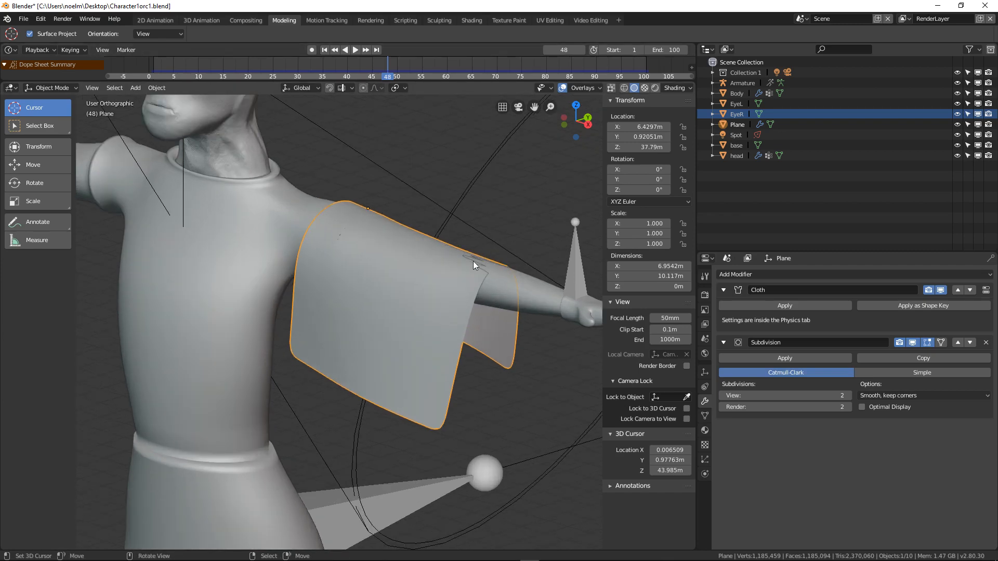
pyautogui.scroll(-4, 352, 389)
pyautogui.moveTo(366, 382); pyautogui.dragTo(405, 387, button='middle')
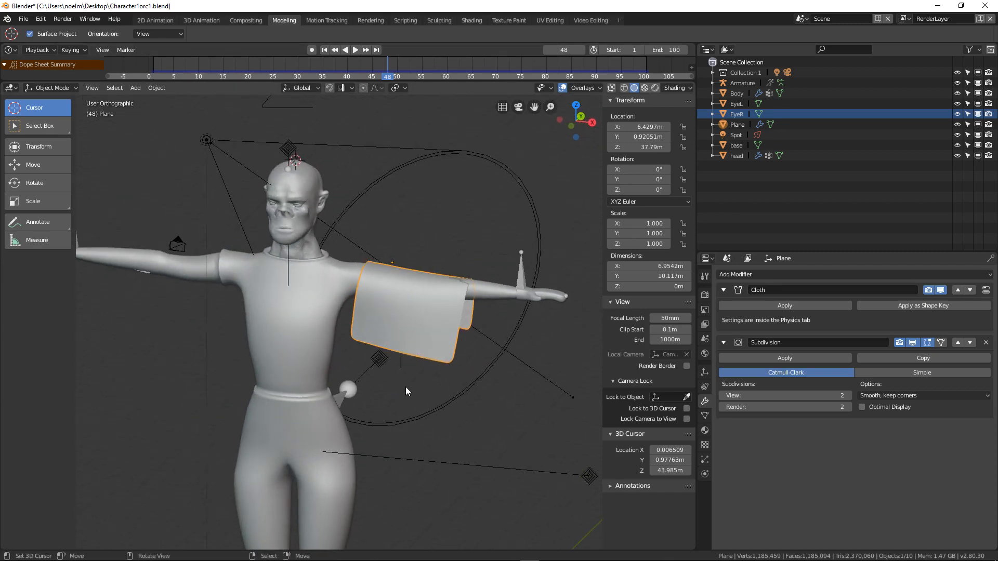
# - Show the cloth's Shape and Collision settings and scrub the animation through to frame 93 and back to frame 1
pyautogui.click(705, 461)
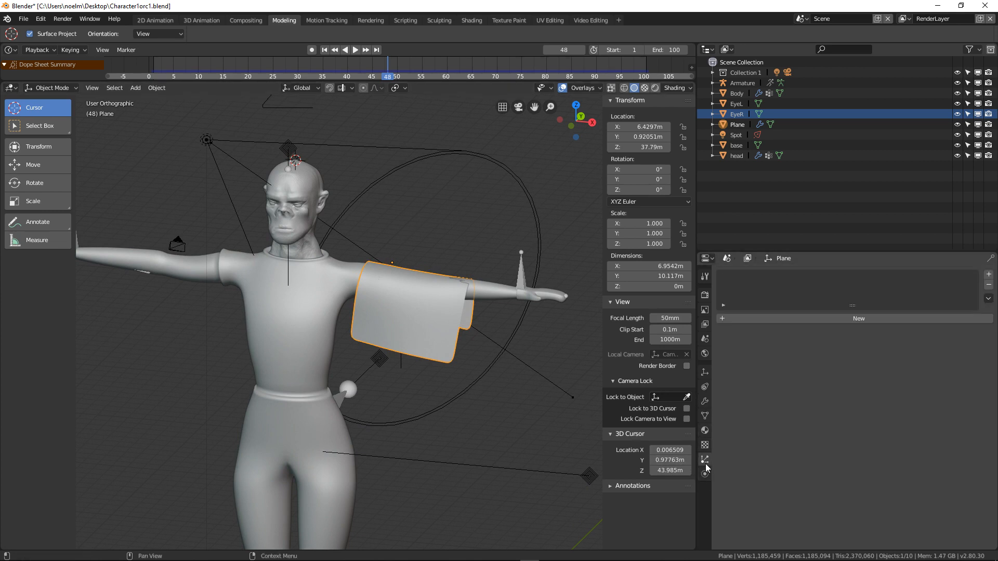
pyautogui.click(705, 475)
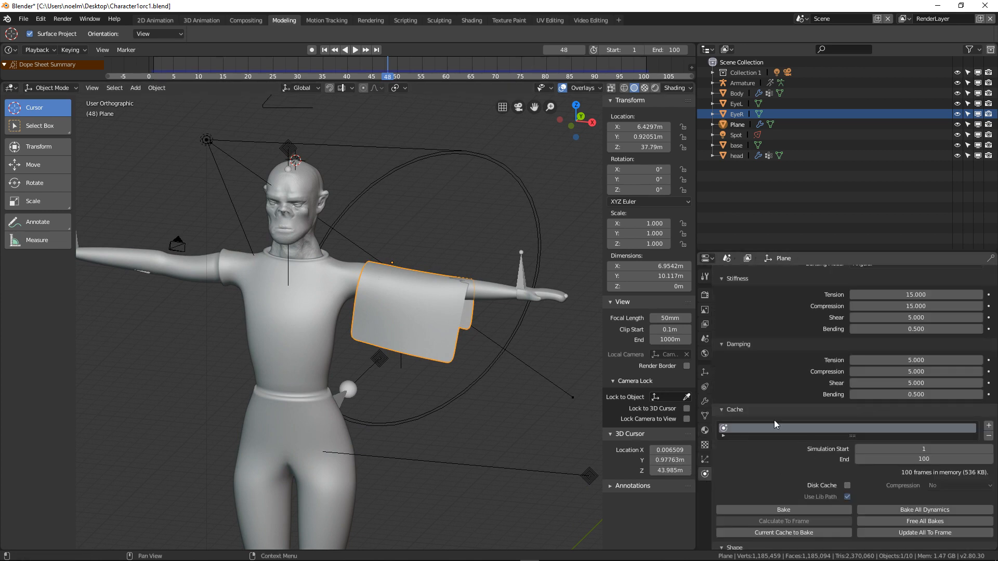
pyautogui.scroll(-8, 773, 411)
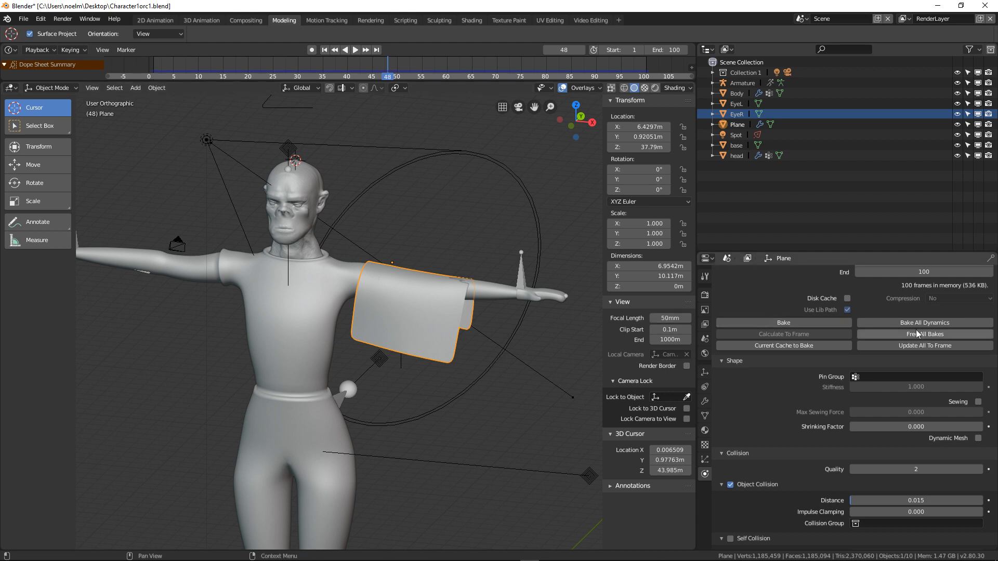
pyautogui.moveTo(374, 61); pyautogui.dragTo(301, 61)
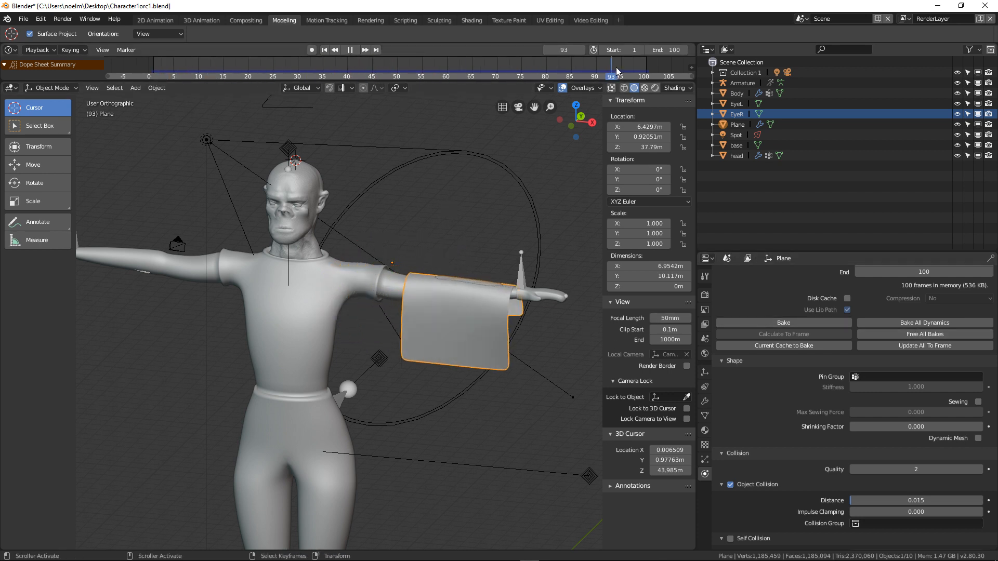
pyautogui.click(159, 77)
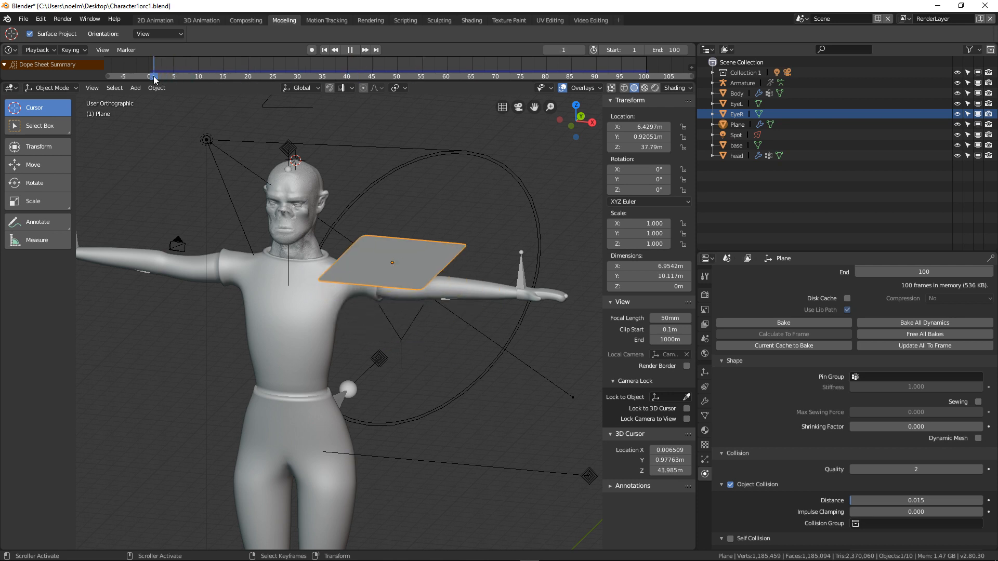
# - Bake all dynamics for the cloth simulation and scrub to frame 55 to examine the plane draped over the arm
pyautogui.press('space')
pyautogui.click(895, 326)
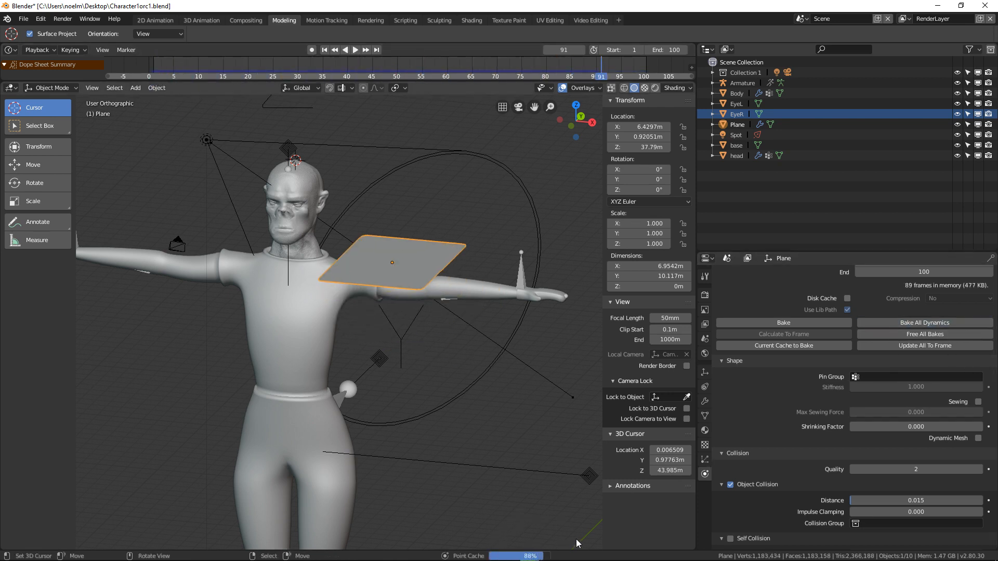
pyautogui.press('space')
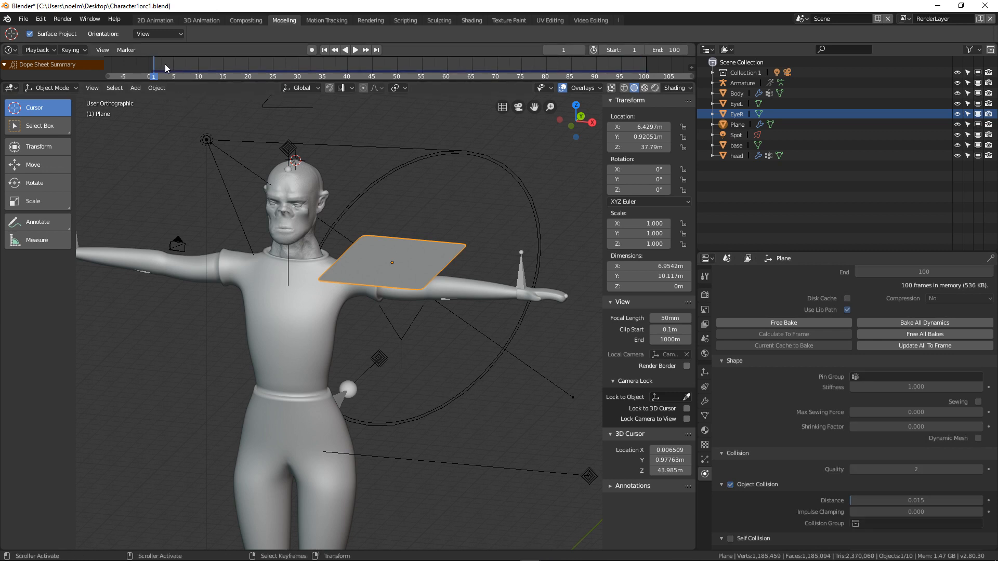
pyautogui.moveTo(344, 73); pyautogui.dragTo(422, 75)
pyautogui.press('space')
pyautogui.moveTo(429, 282); pyautogui.dragTo(501, 292, button='middle')
pyautogui.moveTo(234, 328); pyautogui.dragTo(290, 321, button='middle')
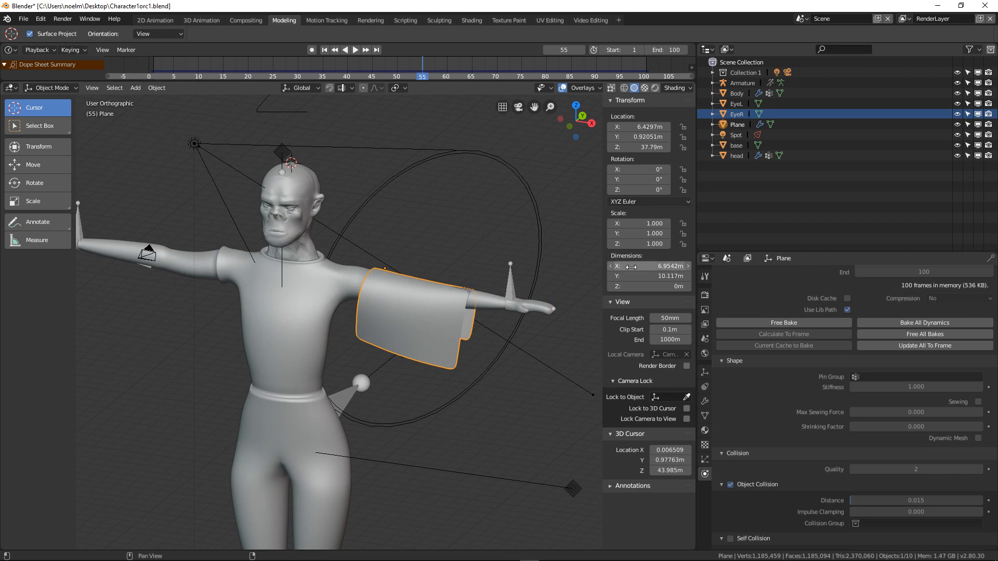
# - Apply the plane's Cloth modifier in its draped pose and replay the animation to check the frozen shape on the arm
pyautogui.click(702, 403)
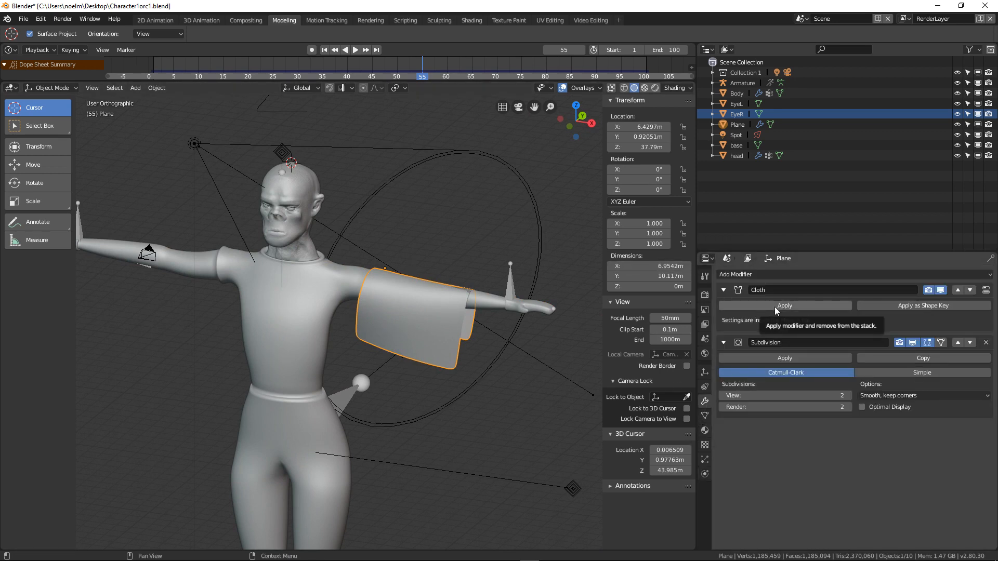
pyautogui.click(774, 307)
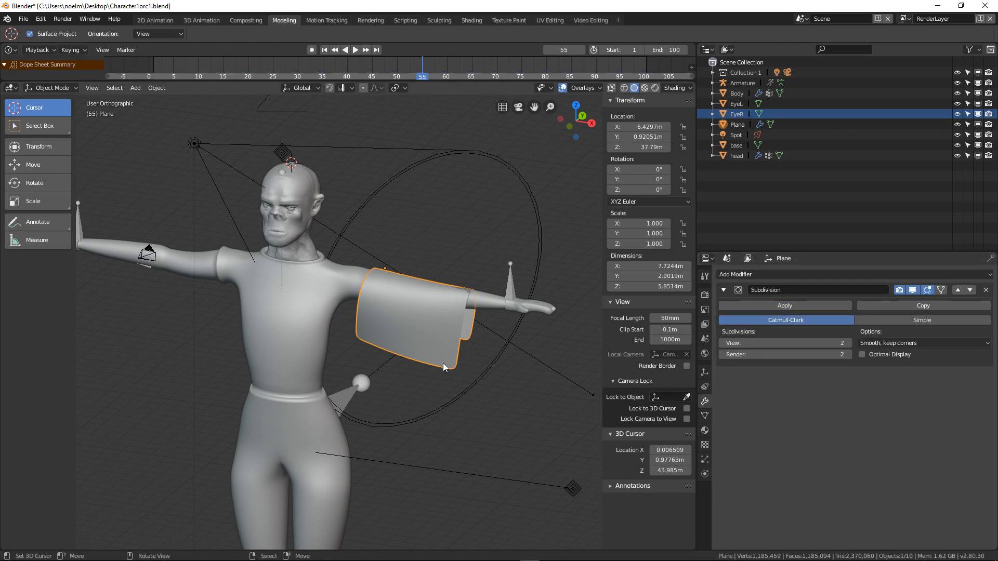
pyautogui.moveTo(443, 363); pyautogui.dragTo(416, 120, button='middle')
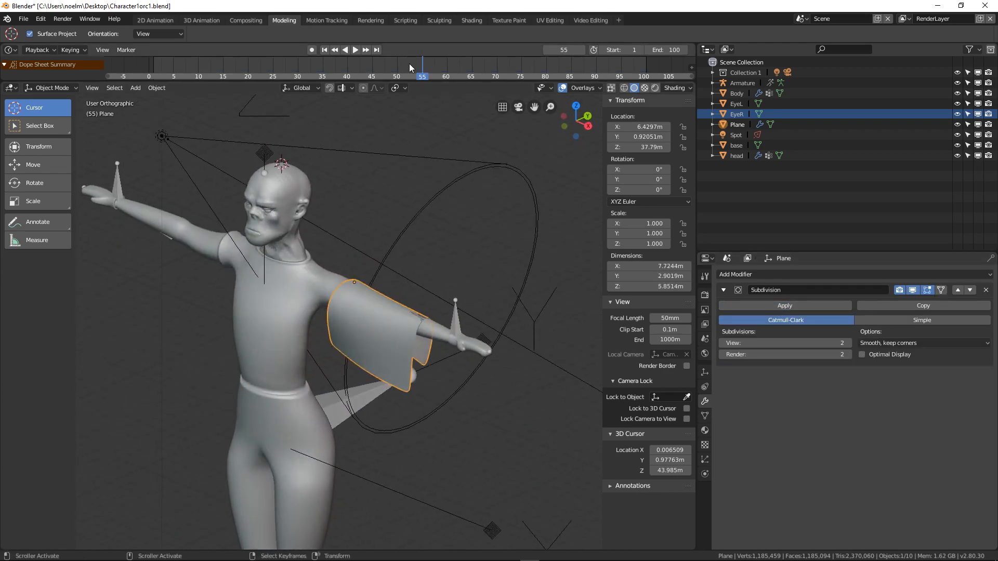
pyautogui.hotkey('shift', 'ctrl', 'space')
pyautogui.press('space')
pyautogui.moveTo(359, 255); pyautogui.dragTo(420, 345, button='middle')
pyautogui.press('Tab')
pyautogui.press('Tab')
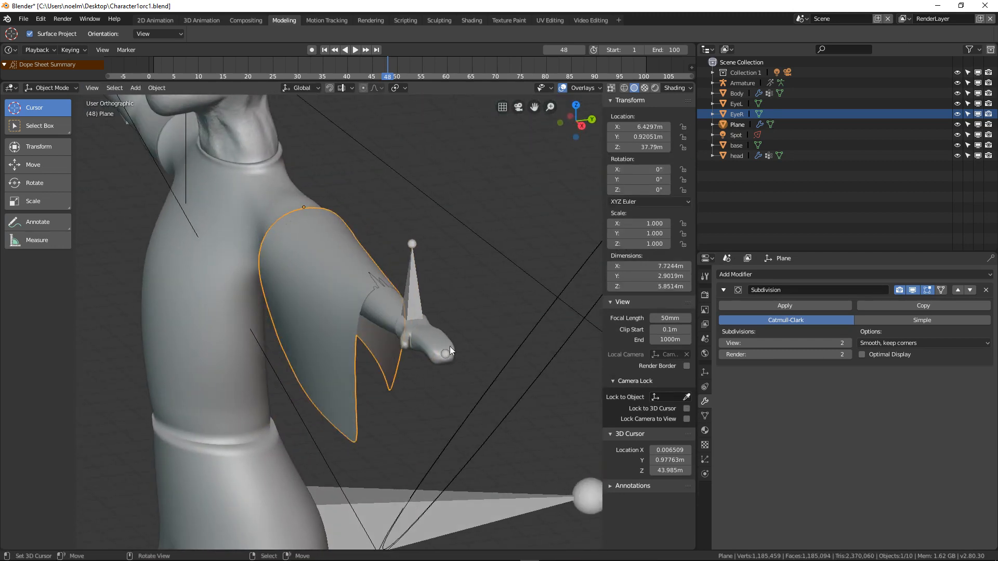
# - Delete the draped plane and add a mesh circle at the 3D cursor on top of the orc's head
pyautogui.press('Delete')
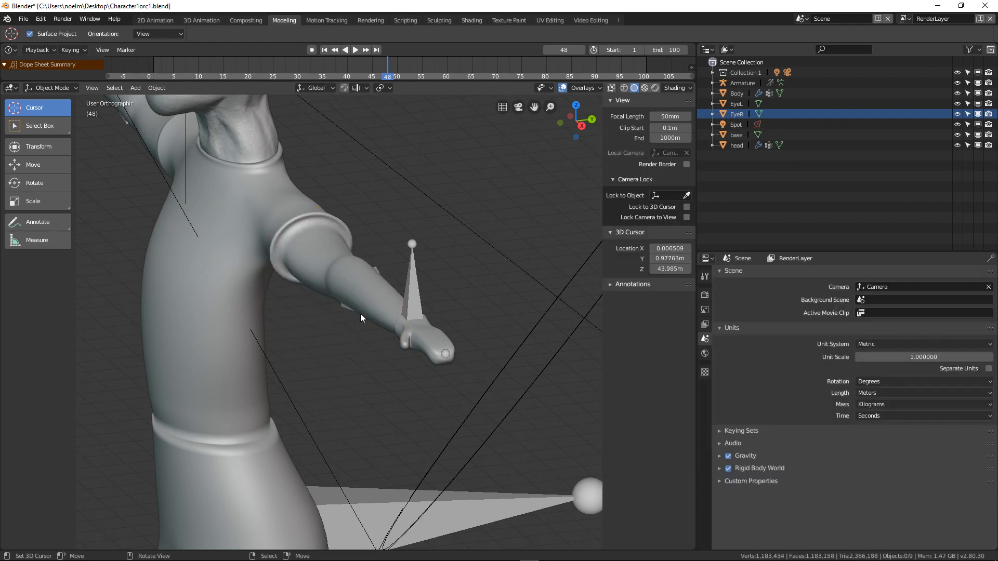
pyautogui.press('KP_7')
pyautogui.scroll(-6, 254, 309)
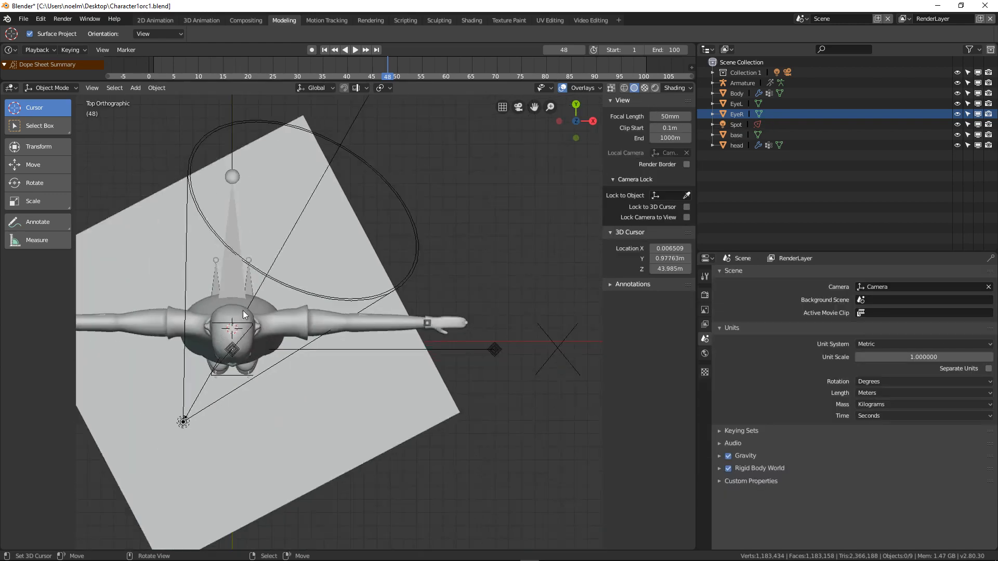
pyautogui.scroll(1, 325, 368)
pyautogui.keyDown('shift'); pyautogui.moveTo(258, 374); pyautogui.dragTo(390, 348, button='middle'); pyautogui.keyUp('shift')
pyautogui.scroll(3, 326, 371)
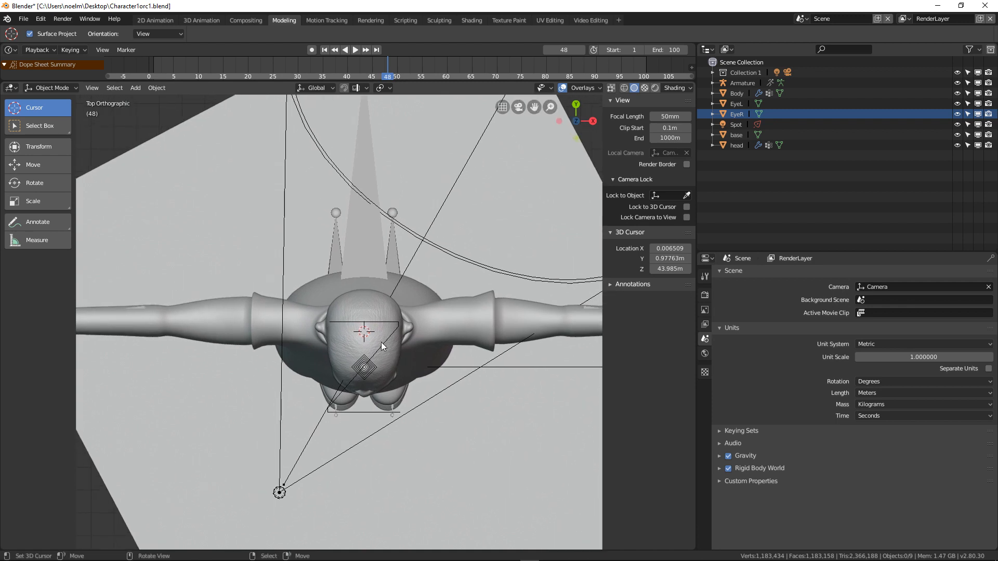
pyautogui.hotkey('shift', 'a')
pyautogui.moveTo(382, 342)
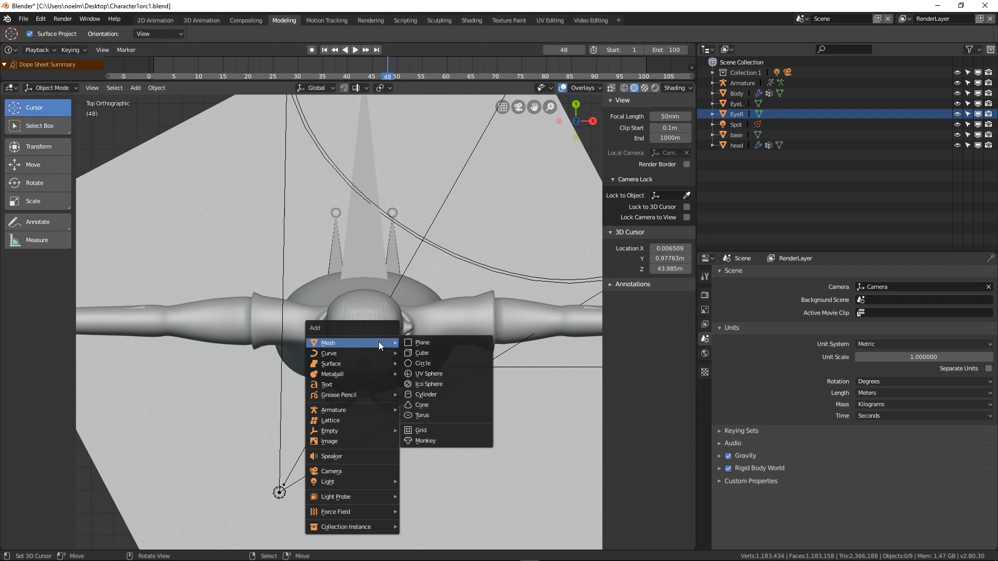
pyautogui.click(435, 366)
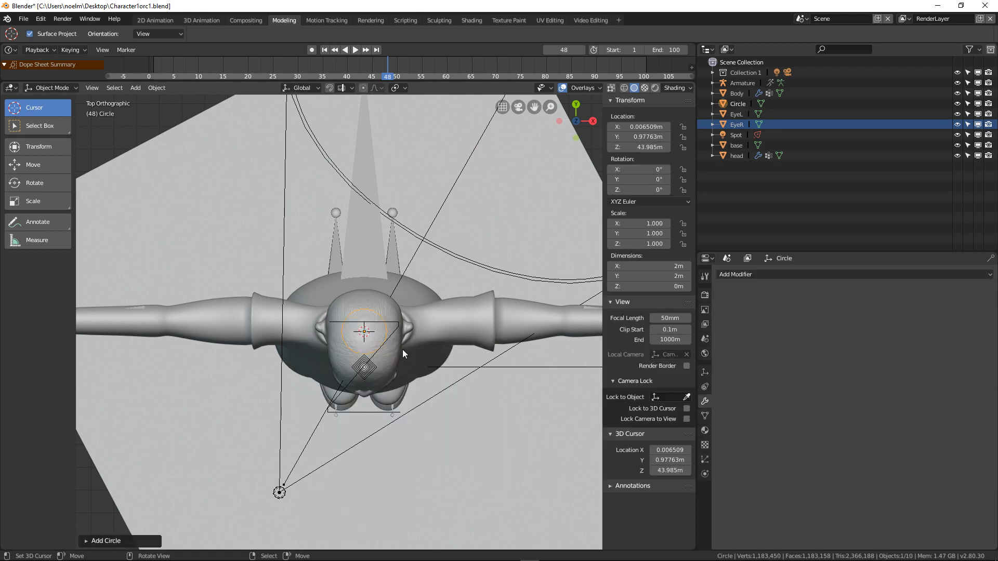
# - Scale the circle to about 4.14 m across and lower it along Z to neck height, at about 38.64 m
pyautogui.press('s')
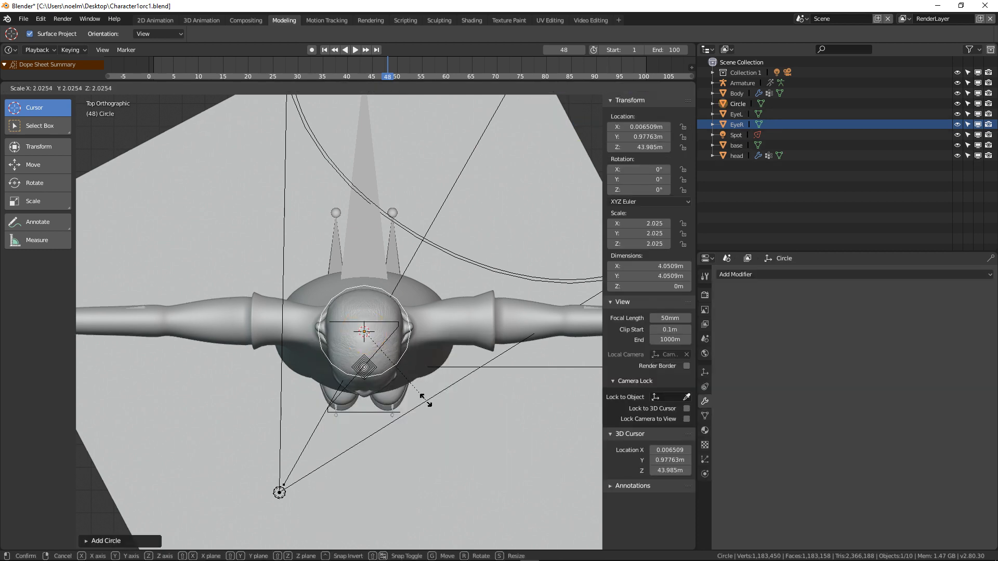
pyautogui.click(426, 409)
pyautogui.press('KP_1')
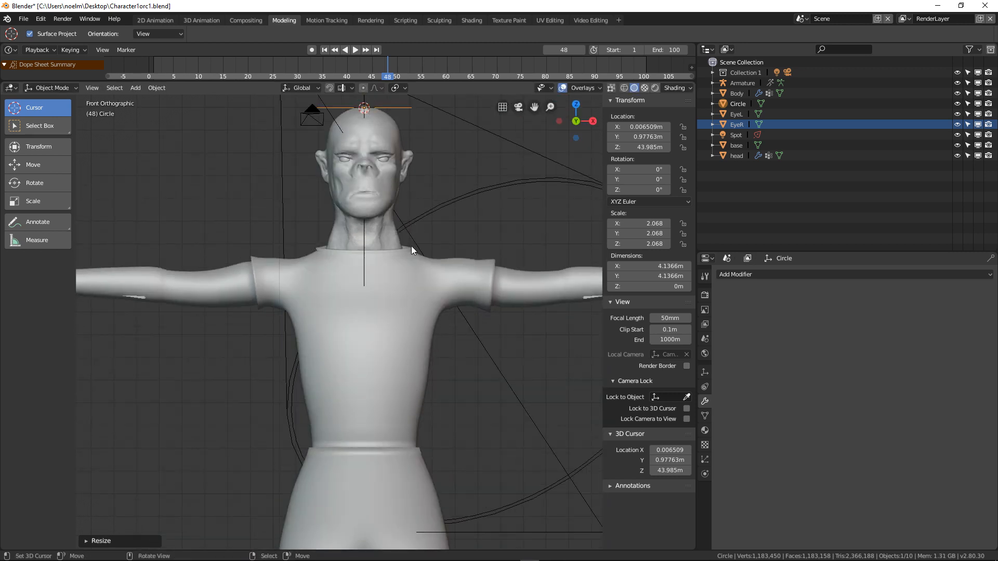
pyautogui.press('g')
pyautogui.press('z')
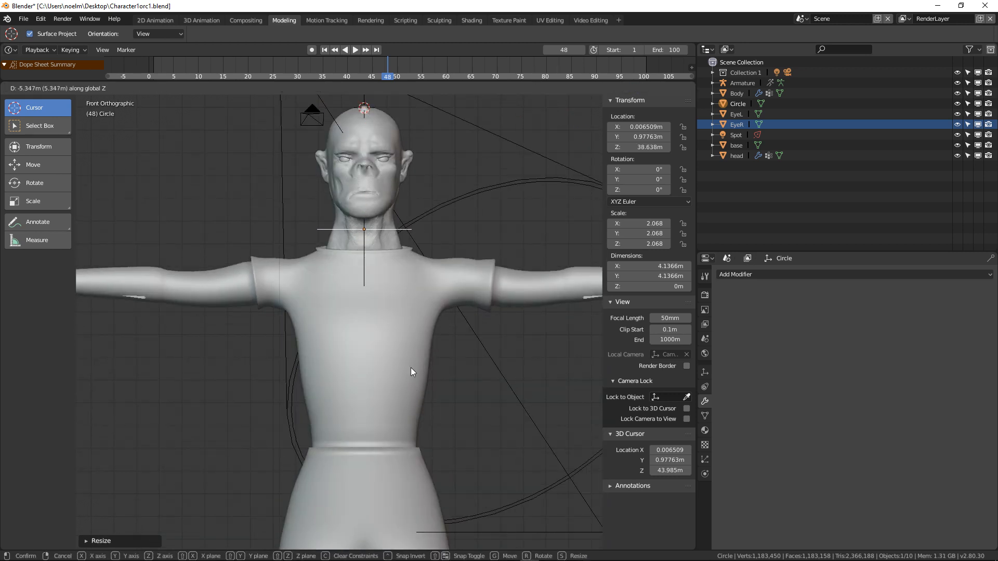
pyautogui.click(411, 367)
# - Narrow the circle around the neck to about 3.79 m along X and 2.68 m along Y
pyautogui.moveTo(361, 317); pyautogui.dragTo(461, 334, button='middle')
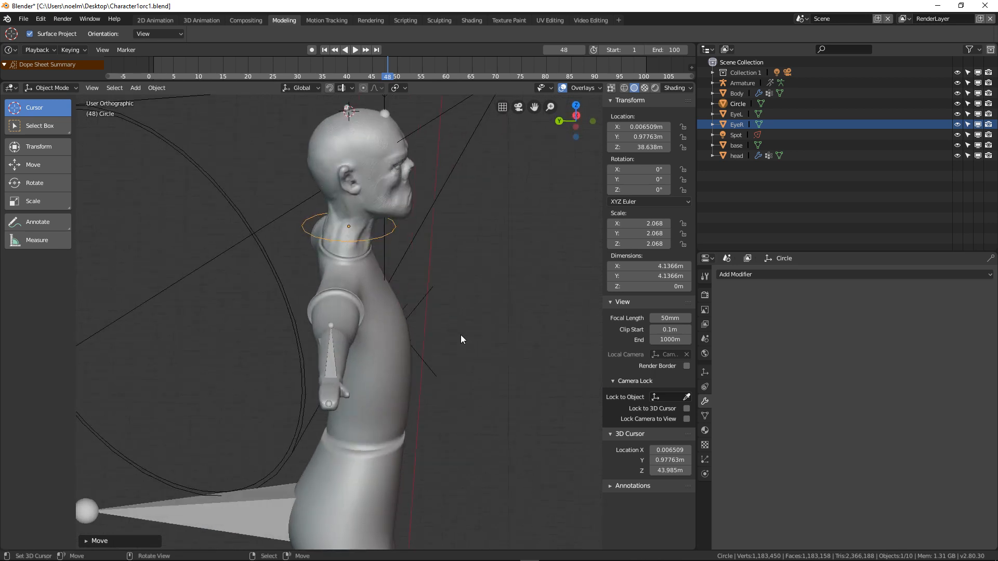
pyautogui.scroll(3, 382, 263)
pyautogui.keyDown('shift'); pyautogui.moveTo(383, 263); pyautogui.dragTo(376, 371, button='middle'); pyautogui.keyUp('shift')
pyautogui.scroll(2, 376, 370)
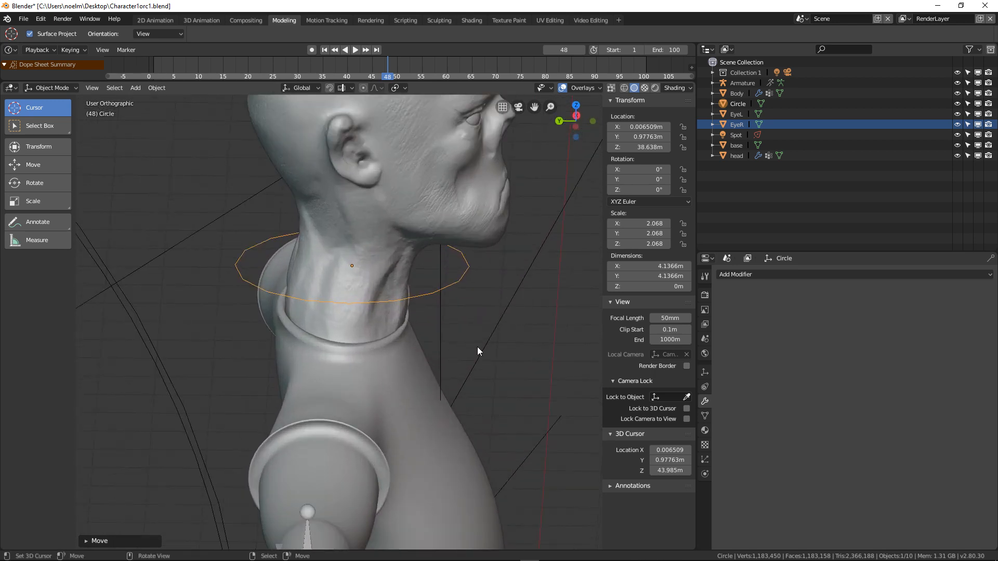
pyautogui.press('s')
pyautogui.press('x')
pyautogui.click(459, 349)
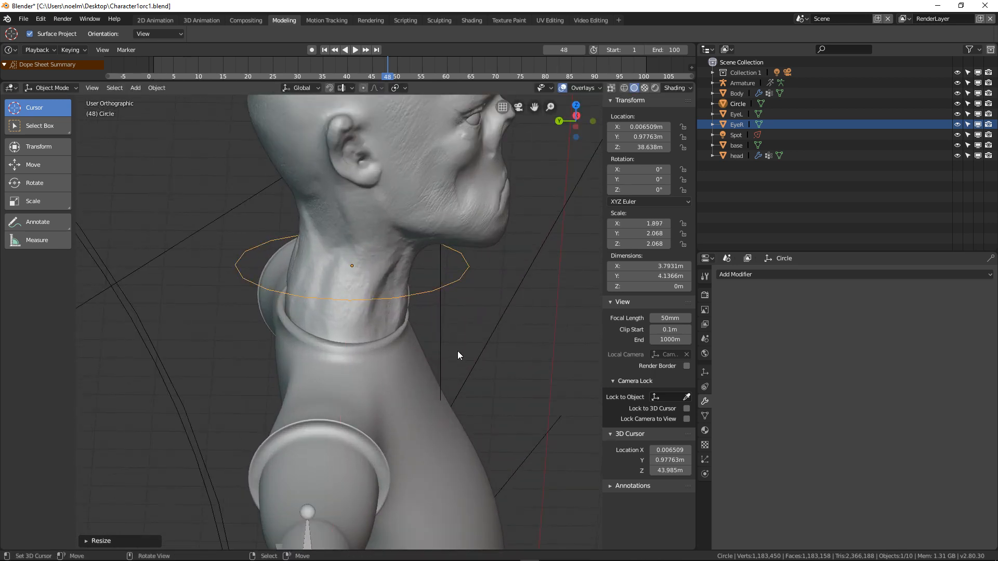
pyautogui.press('s')
pyautogui.press('y')
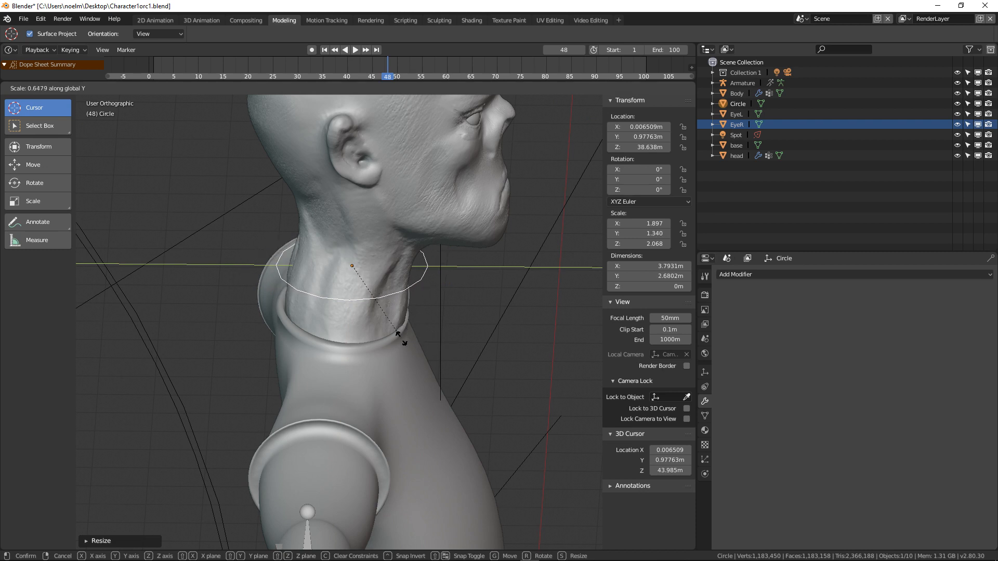
pyautogui.click(415, 326)
# - Add a Mirror modifier to the neck circle
pyautogui.press('Tab')
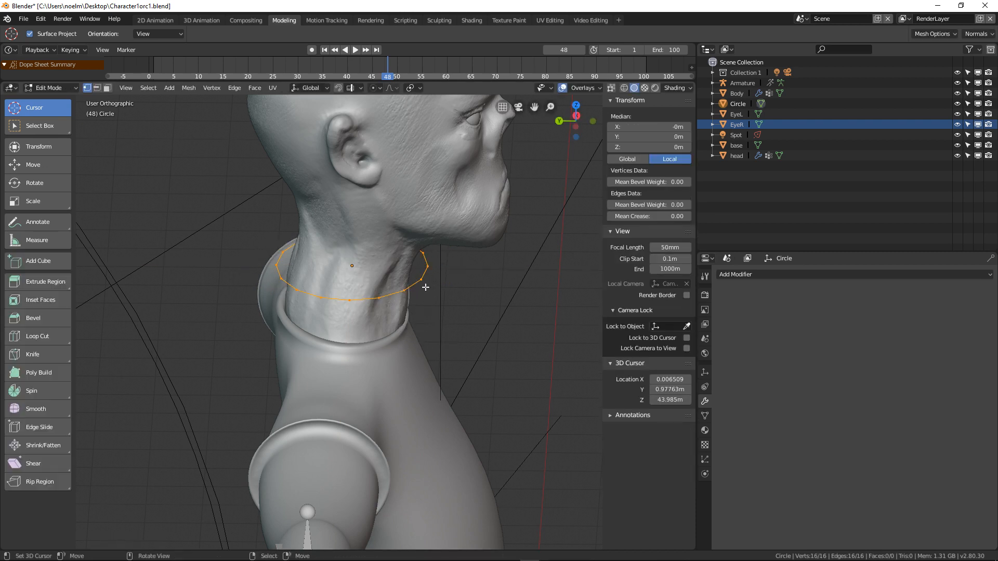
pyautogui.press('Tab')
pyautogui.press('KP_1')
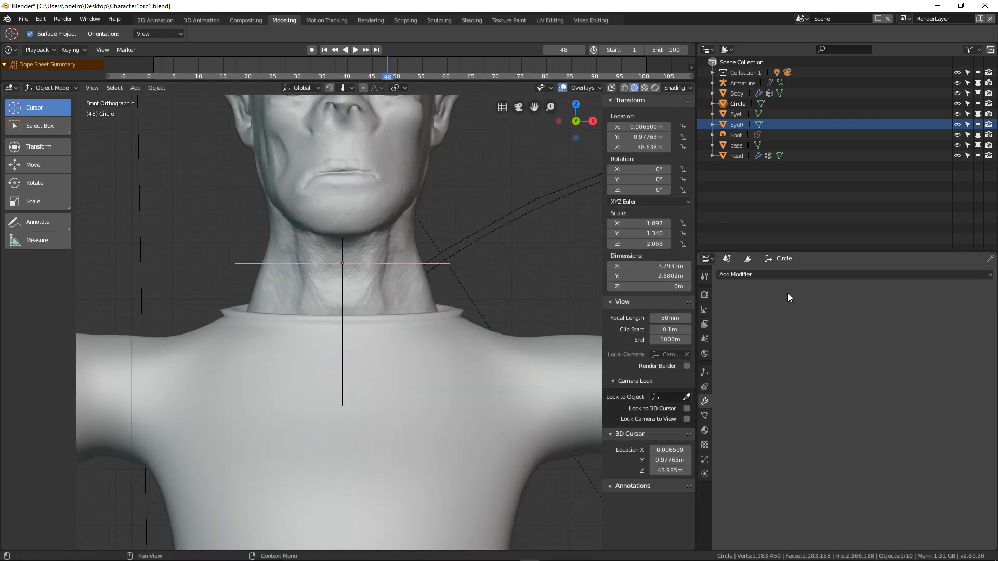
pyautogui.click(772, 275)
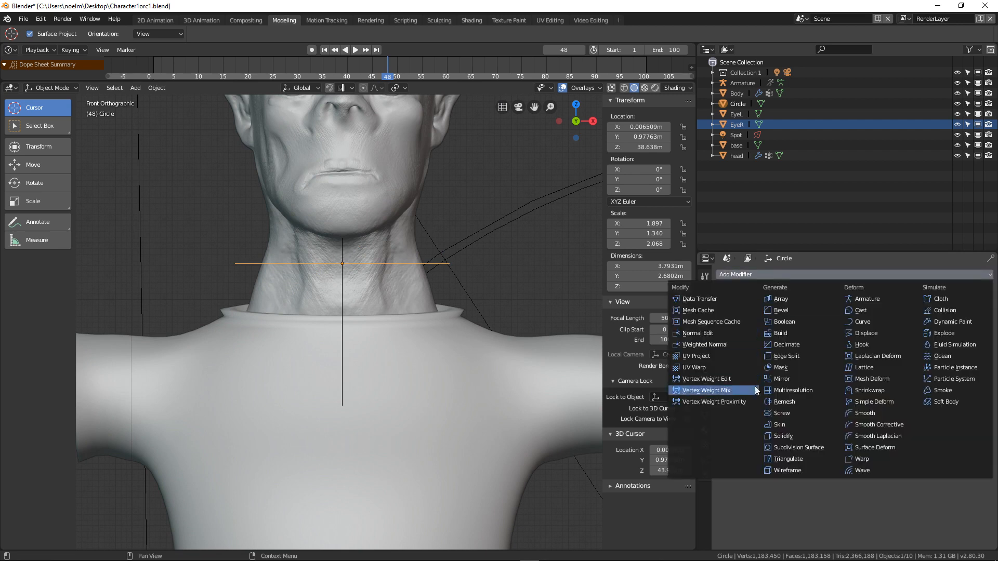
pyautogui.click(801, 379)
# - Delete the seven circle vertices on the orc's right side, keeping the vertices on the center line
pyautogui.press('Tab')
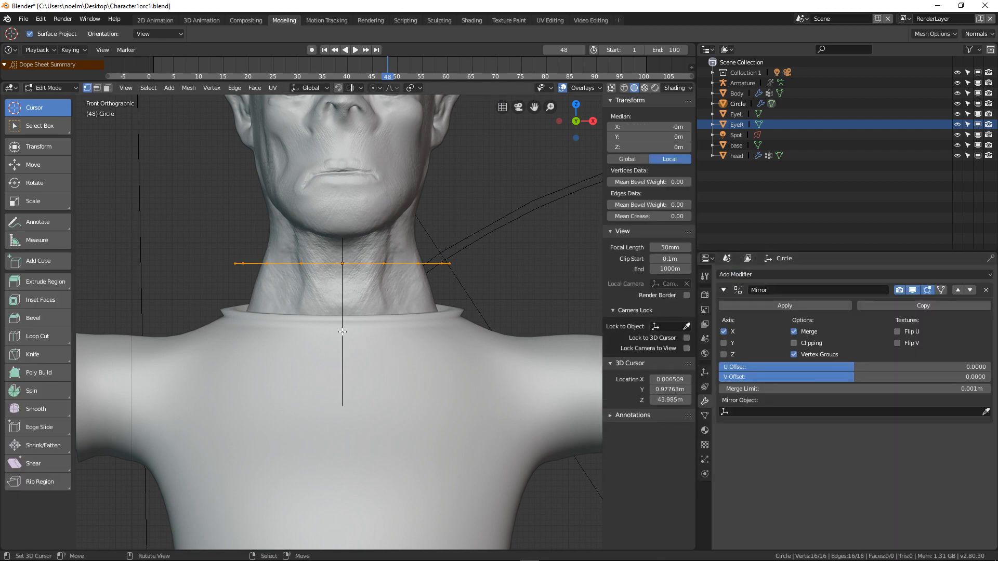
pyautogui.scroll(-2, 326, 327)
pyautogui.keyDown('shift'); pyautogui.scroll(-2, 303, 275); pyautogui.keyUp('shift')
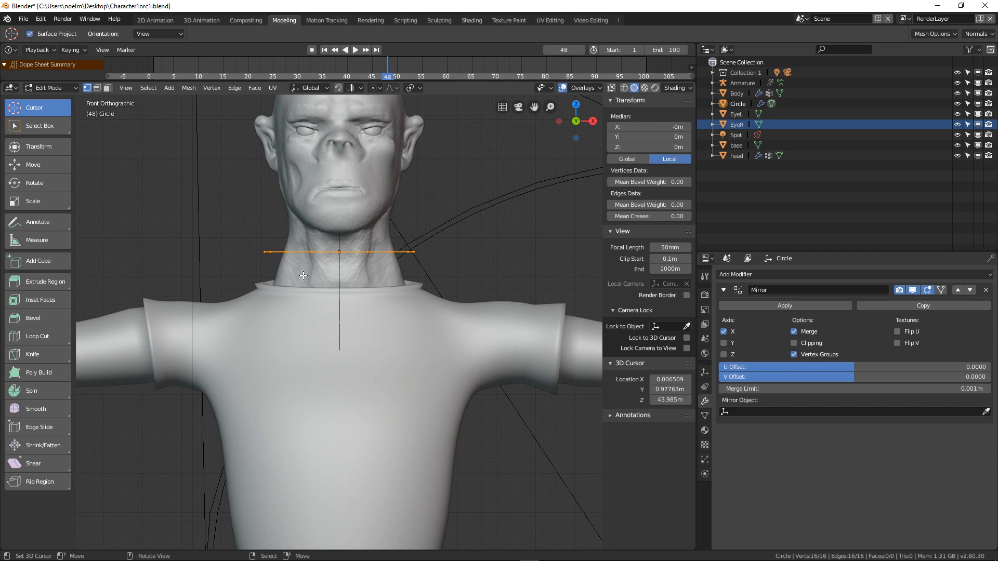
pyautogui.moveTo(283, 260); pyautogui.dragTo(313, 340, button='middle')
pyautogui.click(279, 260)
pyautogui.keyDown('shift'); pyautogui.click(314, 333); pyautogui.keyUp('shift')
pyautogui.keyDown('shift'); pyautogui.click(357, 355); pyautogui.keyUp('shift')
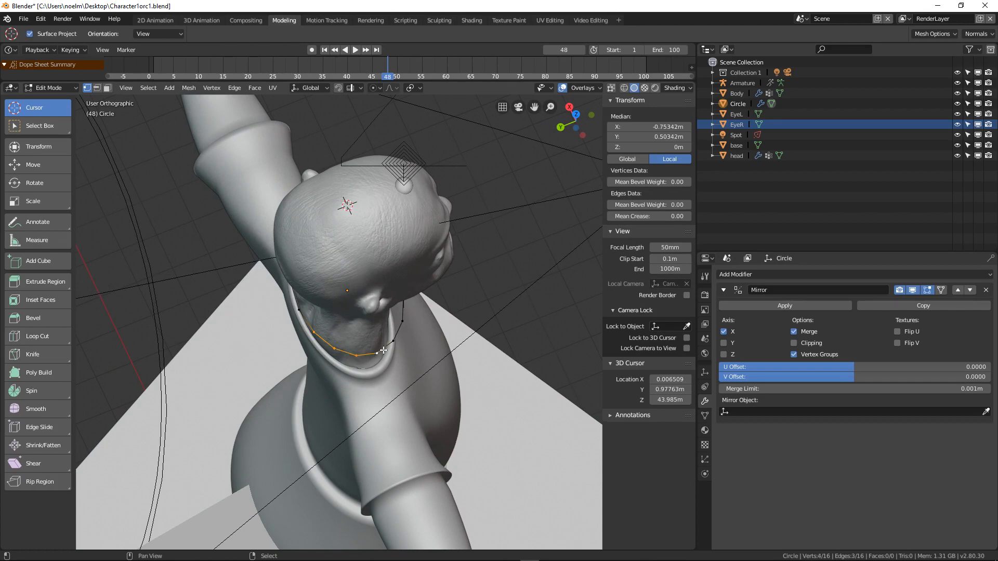
pyautogui.keyDown('shift'); pyautogui.click(404, 301); pyautogui.keyUp('shift')
pyautogui.moveTo(404, 304); pyautogui.dragTo(341, 310, button='middle')
pyautogui.keyDown('shift'); pyautogui.click(341, 307); pyautogui.keyUp('shift')
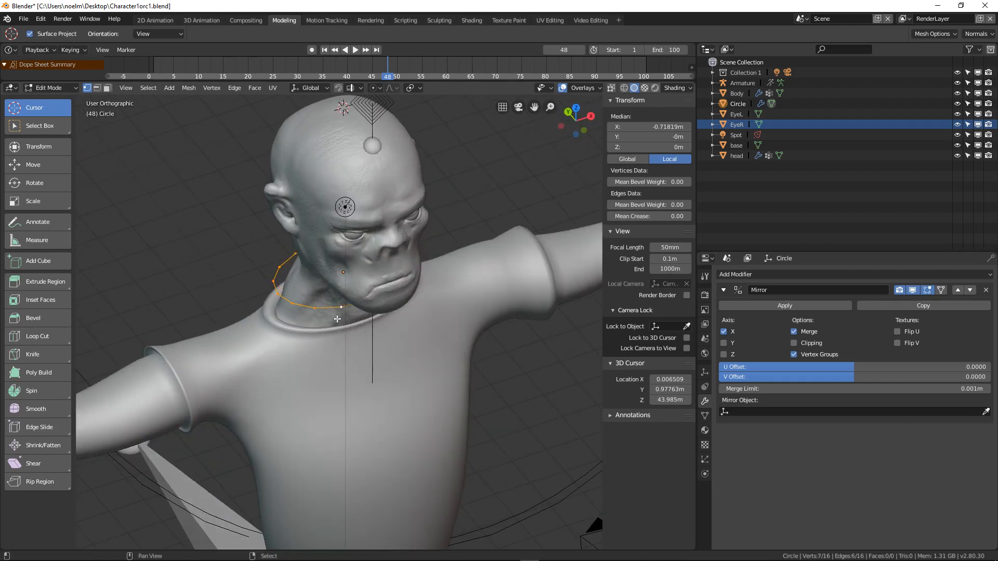
pyautogui.press('x')
pyautogui.click(327, 313)
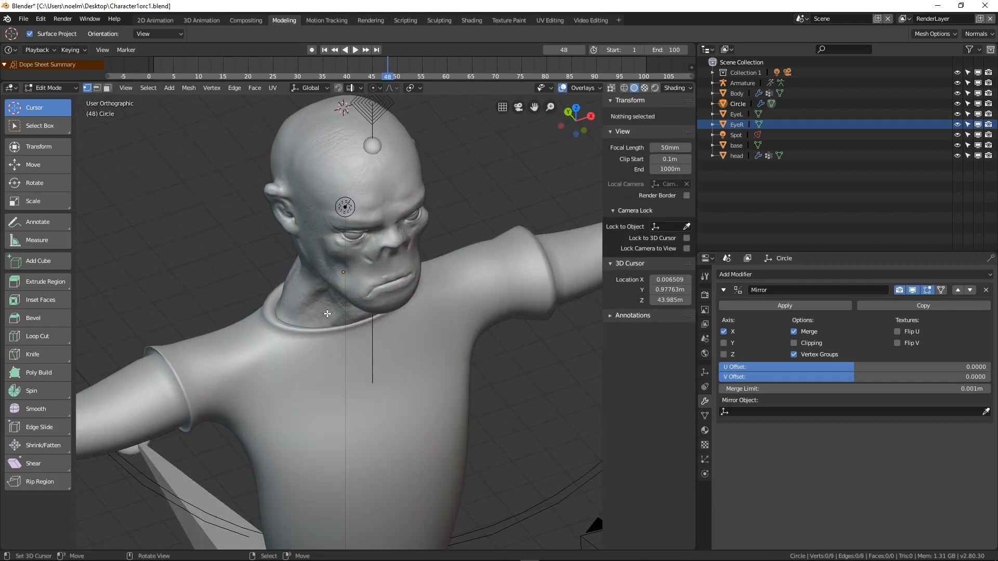
# - Select the four front vertices of the remaining half ring around the neck
pyautogui.moveTo(328, 313); pyautogui.dragTo(275, 340, button='middle')
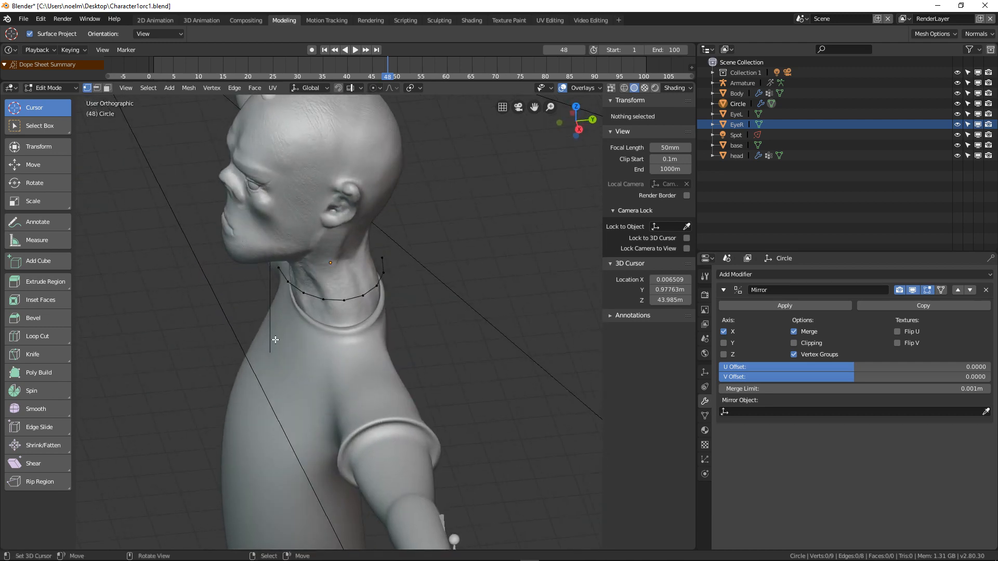
pyautogui.click(280, 268)
pyautogui.keyDown('shift'); pyautogui.click(288, 281); pyautogui.keyUp('shift')
pyautogui.keyDown('shift'); pyautogui.click(304, 293); pyautogui.keyUp('shift')
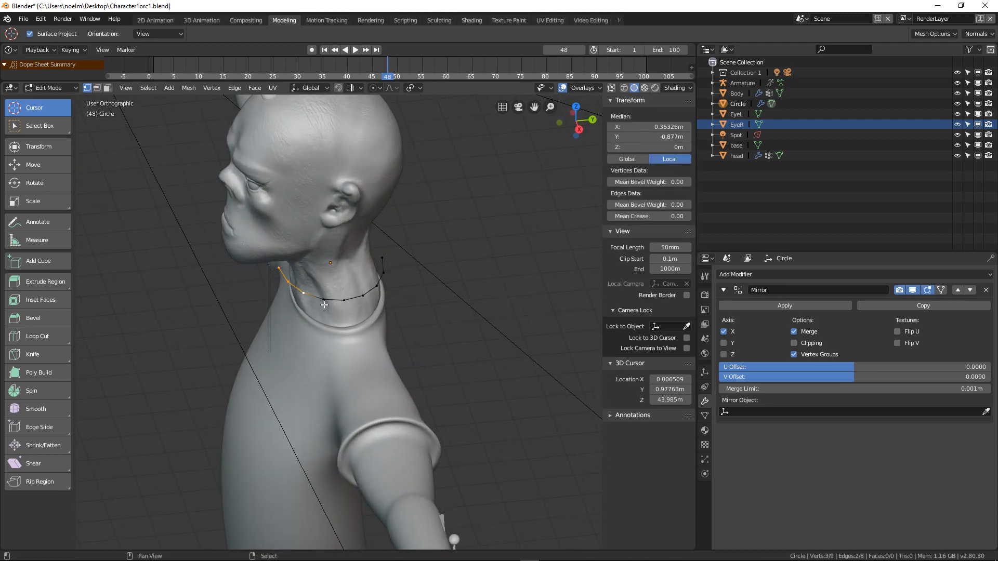
pyautogui.keyDown('shift'); pyautogui.click(323, 302); pyautogui.keyUp('shift')
pyautogui.press('KP_7')
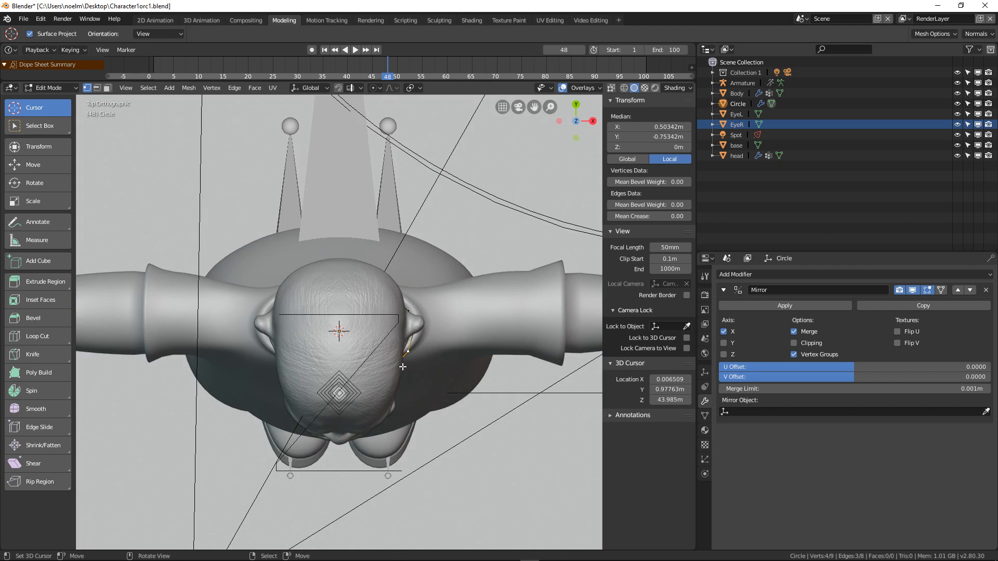
pyautogui.scroll(-2, 403, 367)
pyautogui.press('e')
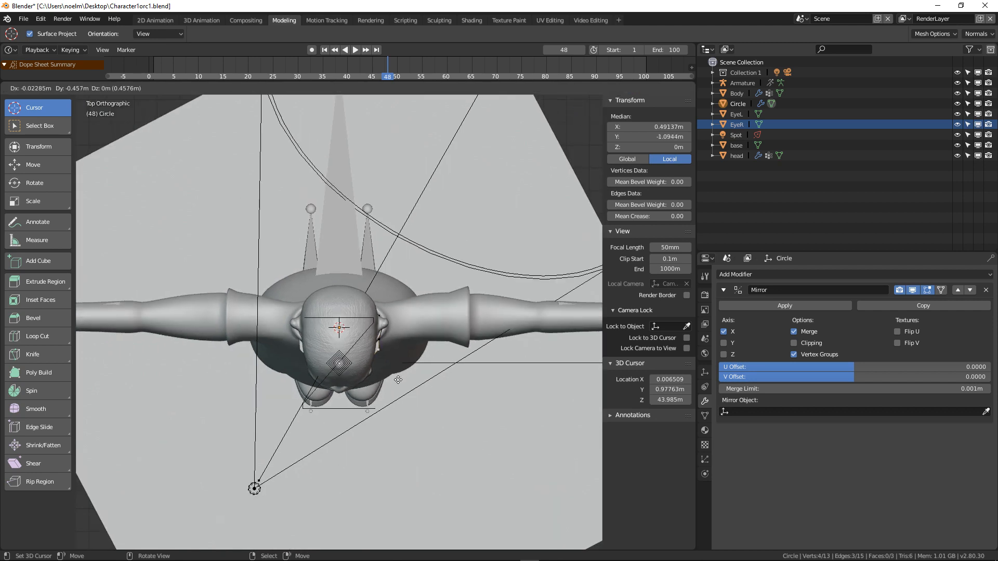
pyautogui.rightClick(398, 380)
pyautogui.hotkey('ctrl', 'z')
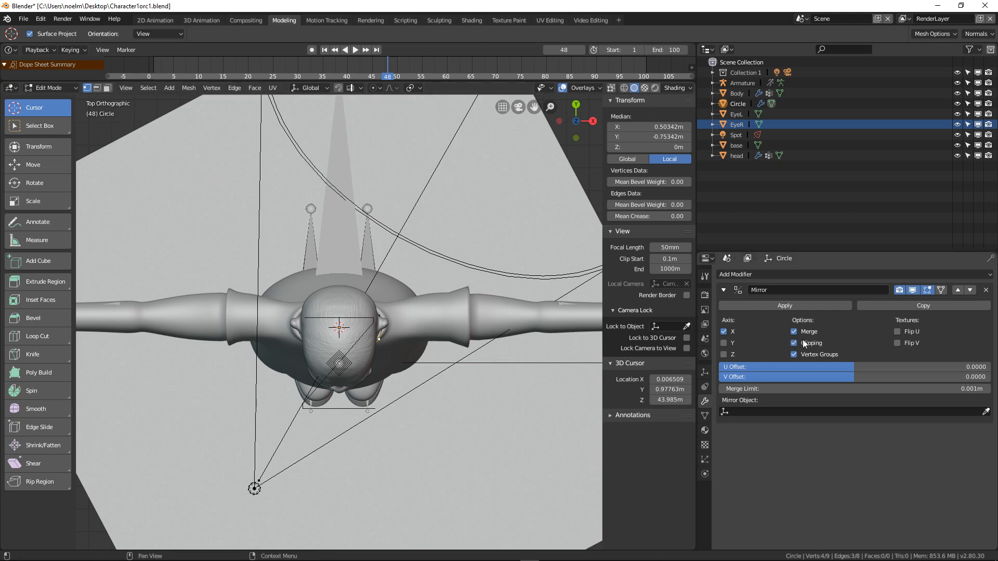
# - Enable Clipping on the Mirror modifier and extrude the selected front vertices forward past the orc's face
pyautogui.press('e')
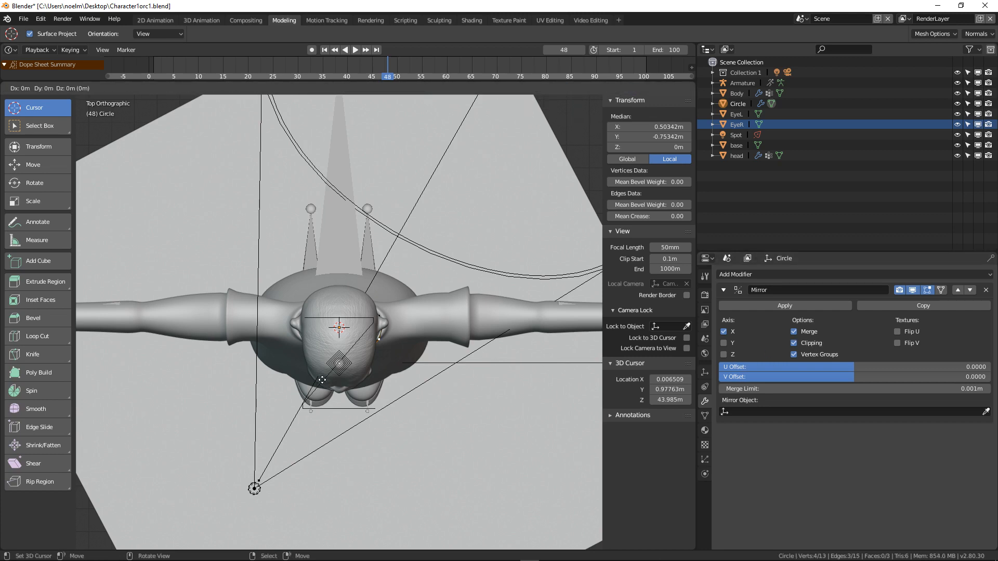
pyautogui.click(320, 435)
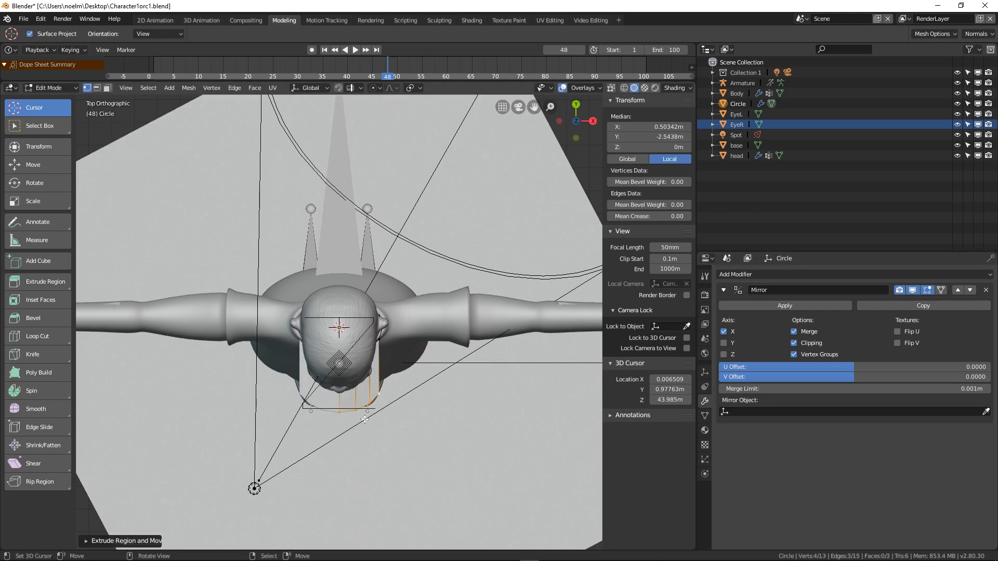
# - Select the four back vertices of the neck half ring and extrude them backward behind the orc's neck
pyautogui.moveTo(374, 379); pyautogui.dragTo(372, 320, button='middle')
pyautogui.click(371, 317)
pyautogui.keyDown('shift'); pyautogui.click(341, 332); pyautogui.keyUp('shift')
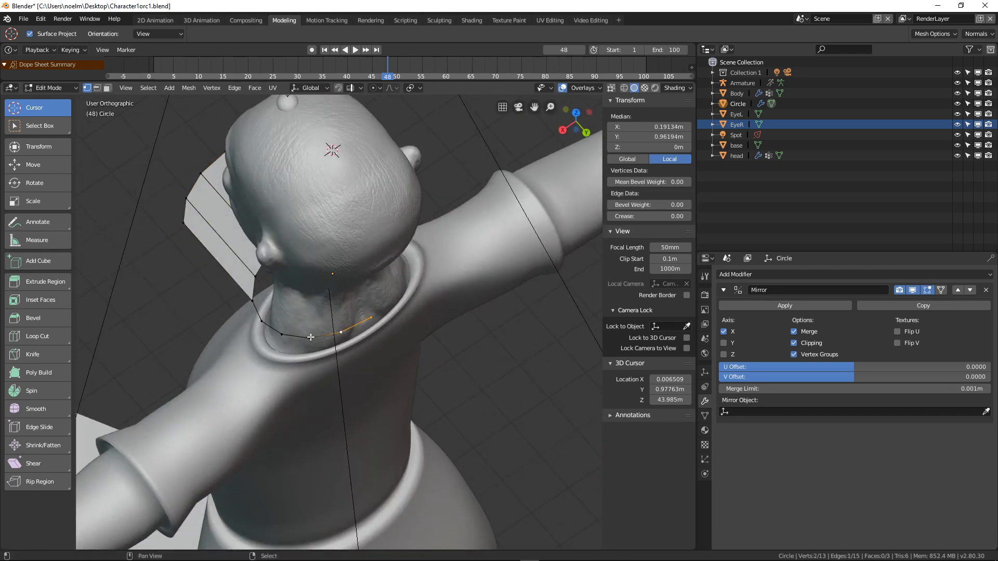
pyautogui.keyDown('shift'); pyautogui.click(310, 339); pyautogui.keyUp('shift')
pyautogui.keyDown('shift'); pyautogui.click(274, 337); pyautogui.keyUp('shift')
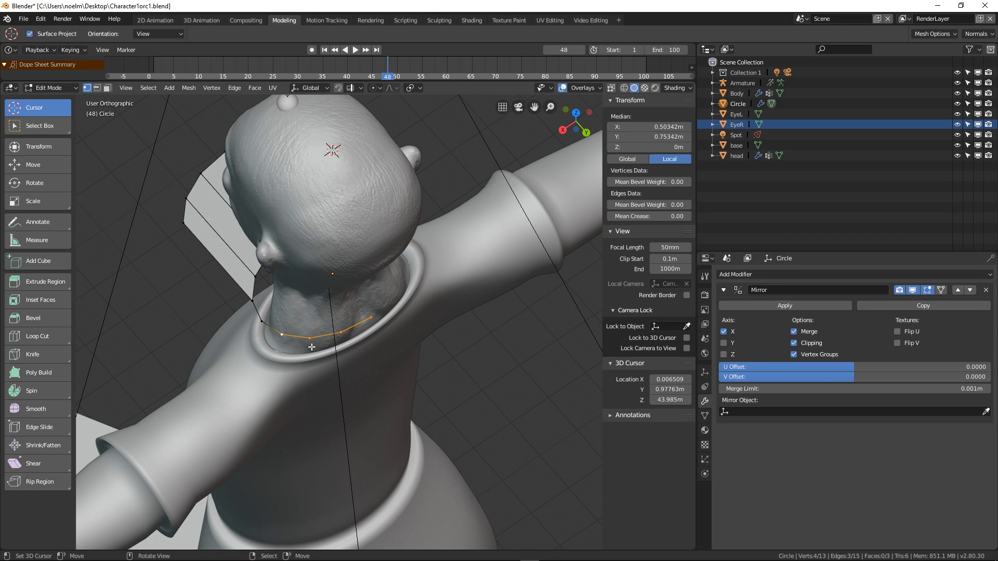
pyautogui.press('e')
pyautogui.click(367, 408)
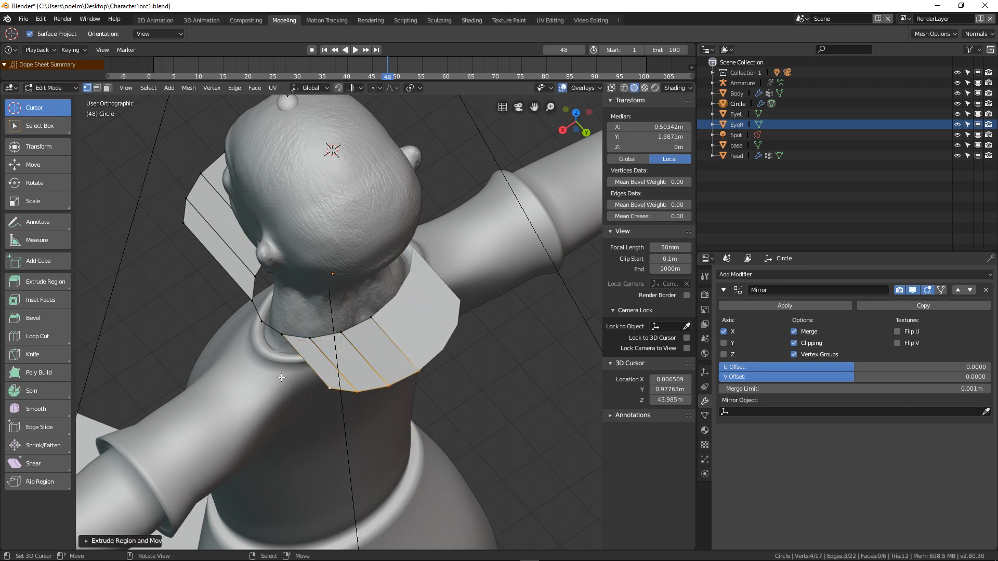
# - Select the five vertices along the garment's outer side, from back corner to front corner, and extrude them outward along X
pyautogui.click(330, 387)
pyautogui.keyDown('shift'); pyautogui.click(281, 334); pyautogui.keyUp('shift')
pyautogui.keyDown('shift'); pyautogui.click(261, 321); pyautogui.keyUp('shift')
pyautogui.keyDown('shift'); pyautogui.click(252, 301); pyautogui.keyUp('shift')
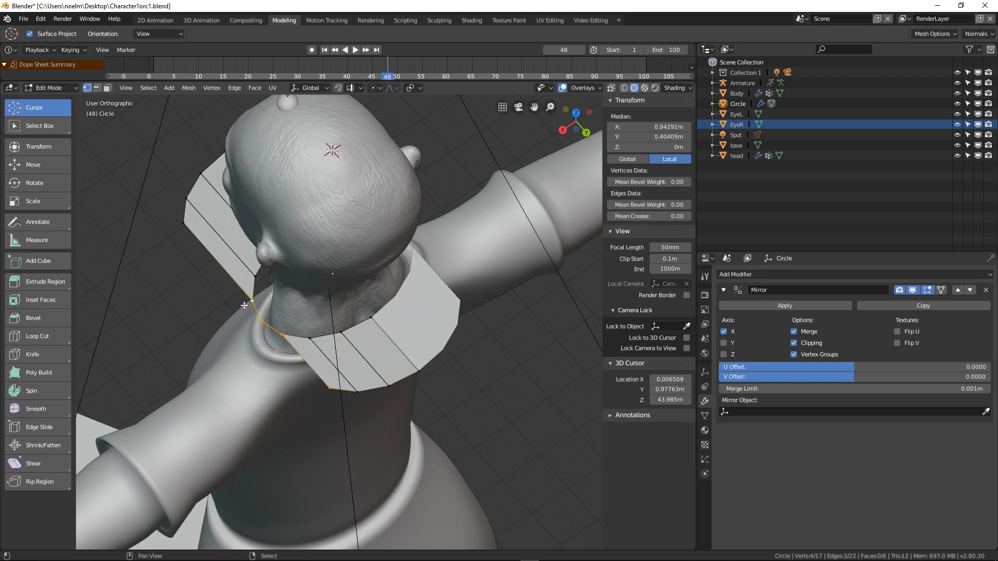
pyautogui.keyDown('shift'); pyautogui.click(173, 240); pyautogui.keyUp('shift')
pyautogui.press('e')
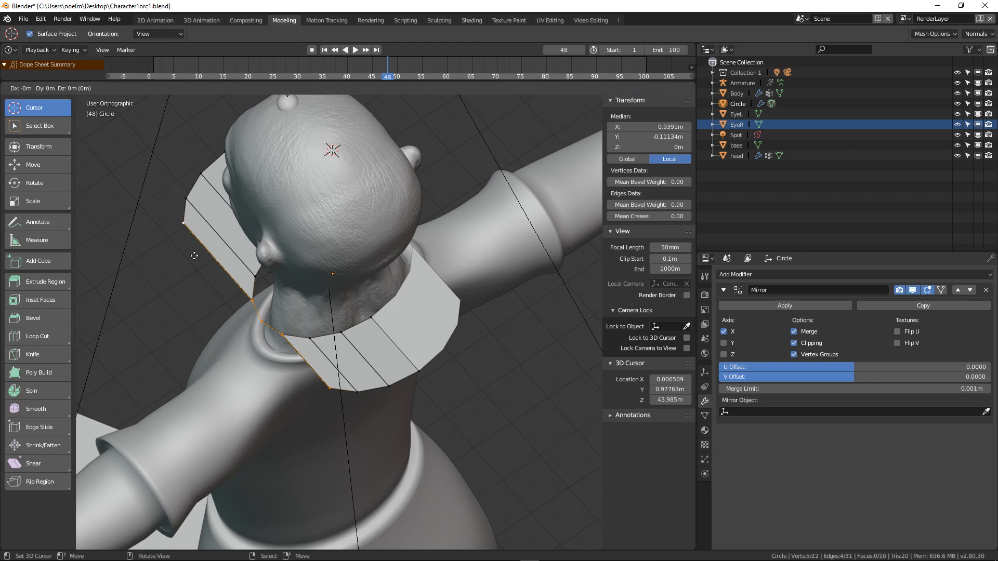
pyautogui.press('x')
pyautogui.click(168, 275)
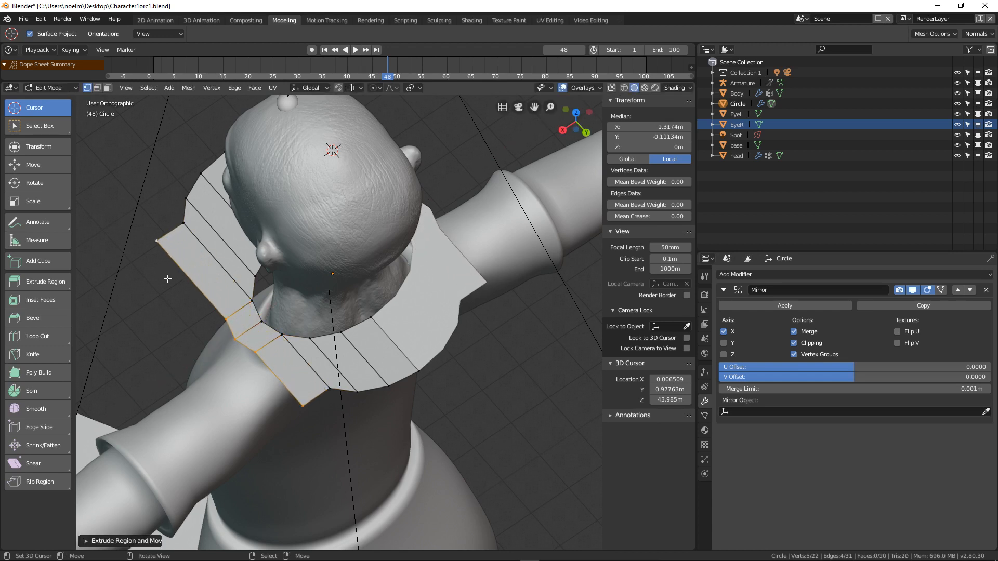
pyautogui.press('s')
pyautogui.press('x')
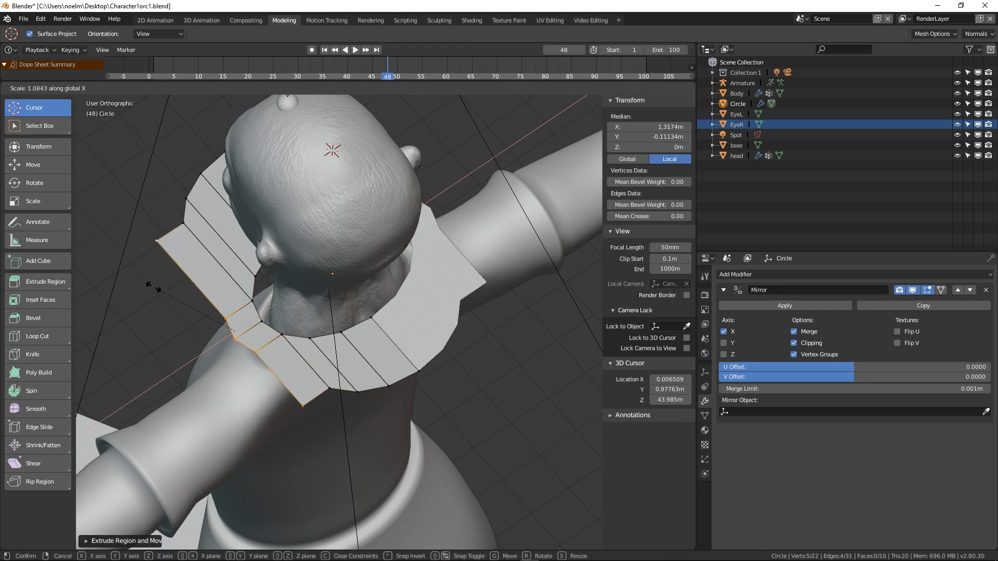
pyautogui.click(139, 295)
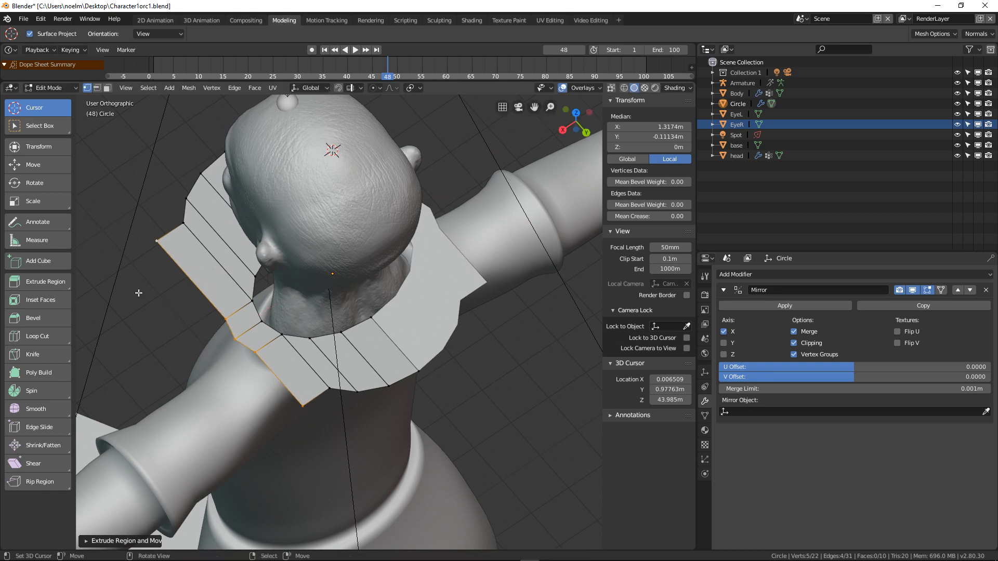
# - Extrude the side edge outward along X two more times to extend the garment over the shoulder
pyautogui.press('e')
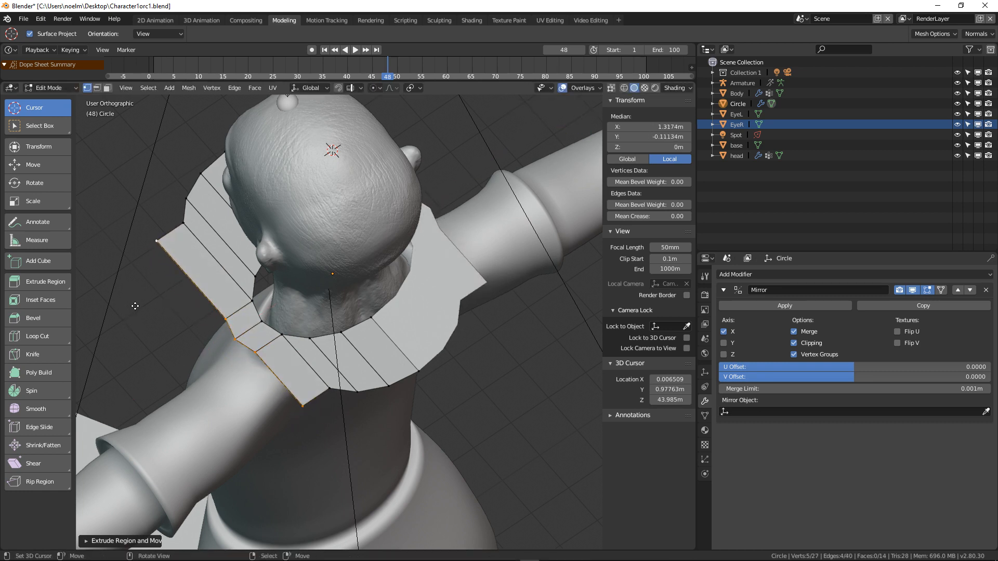
pyautogui.press('x')
pyautogui.click(97, 327)
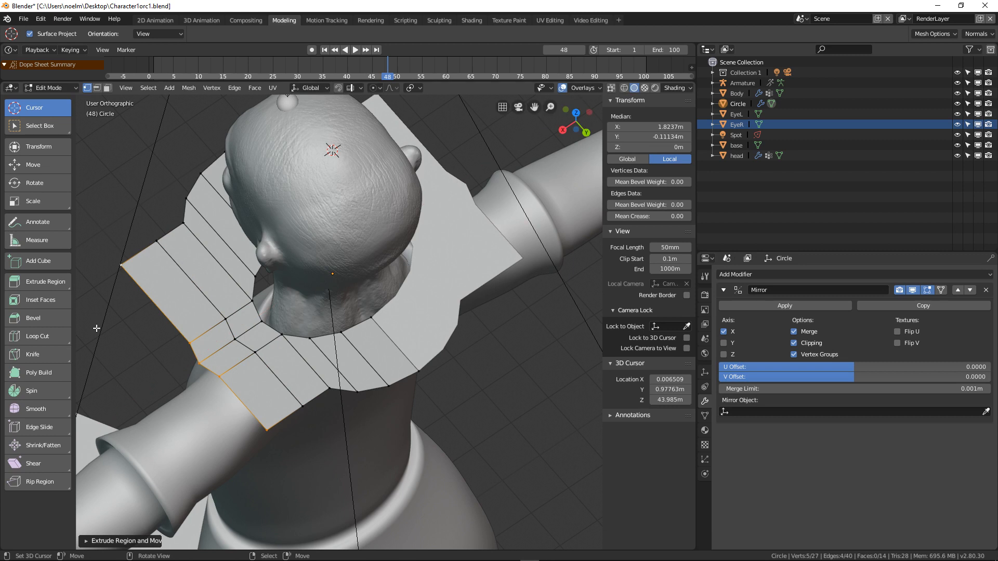
pyautogui.press('e')
pyautogui.press('x')
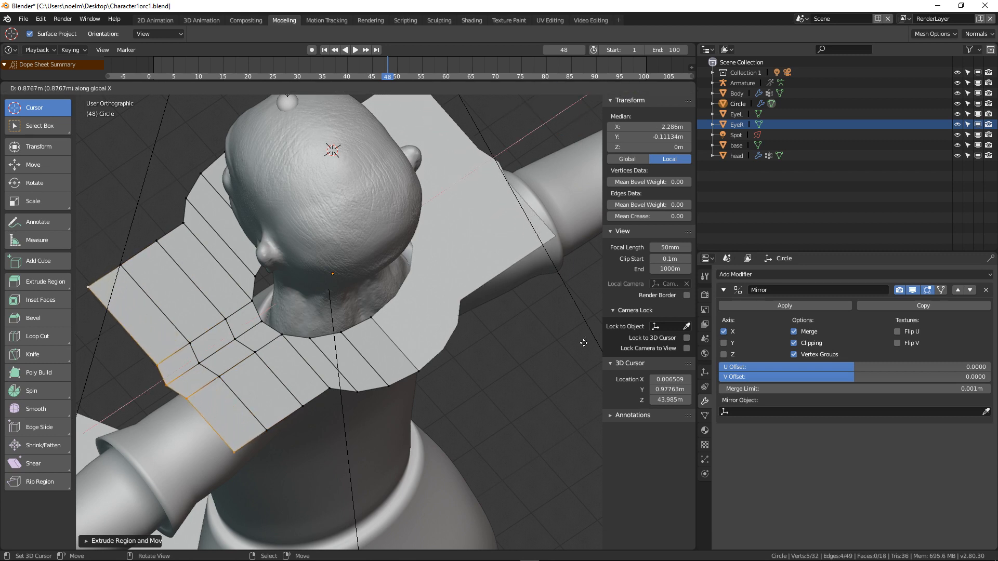
pyautogui.click(577, 347)
# - Select the garment's back edge loop and flatten it by scaling to 0 along Y
pyautogui.keyDown('alt'); pyautogui.click(347, 395); pyautogui.keyUp('alt')
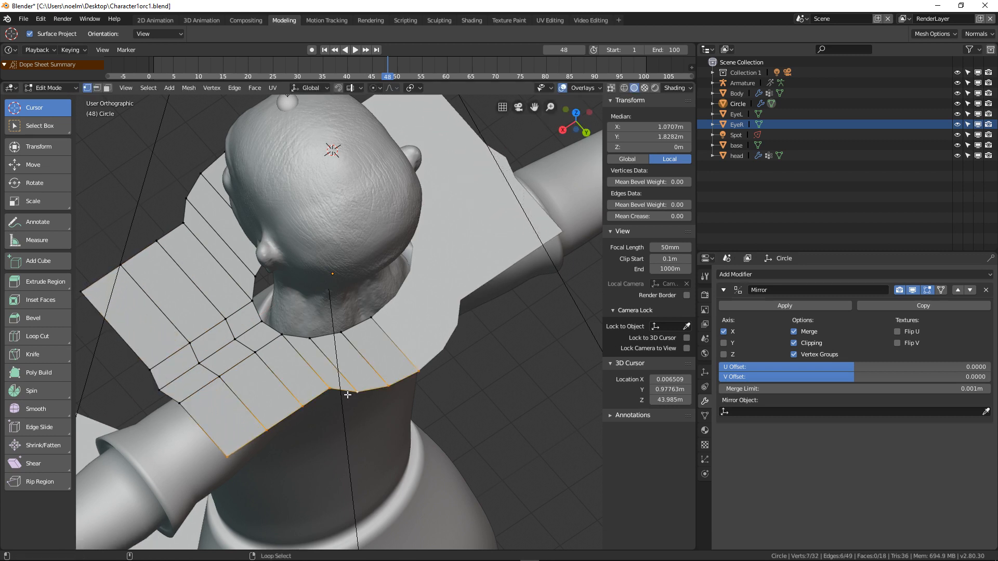
pyautogui.press('s')
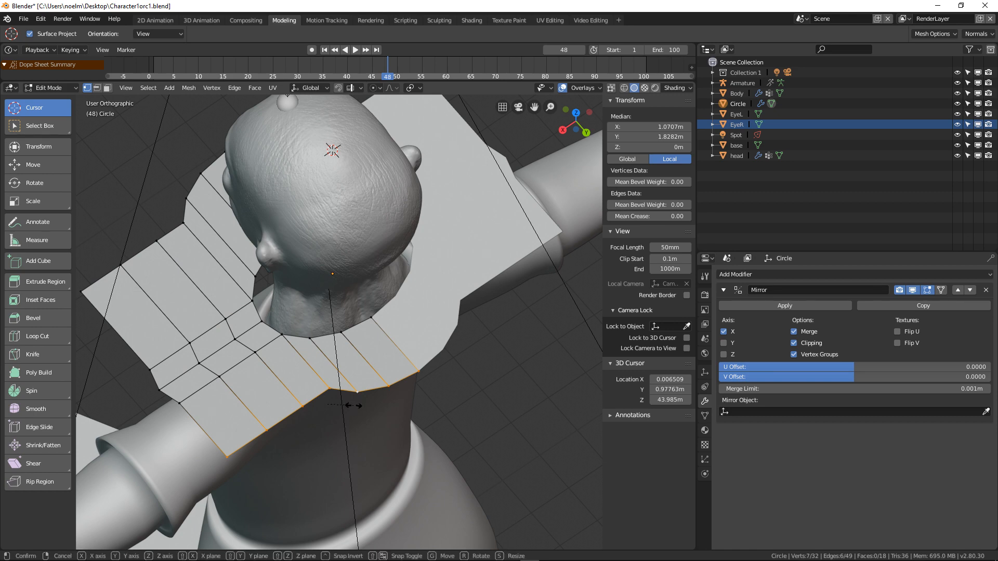
pyautogui.press('y')
pyautogui.click(348, 405)
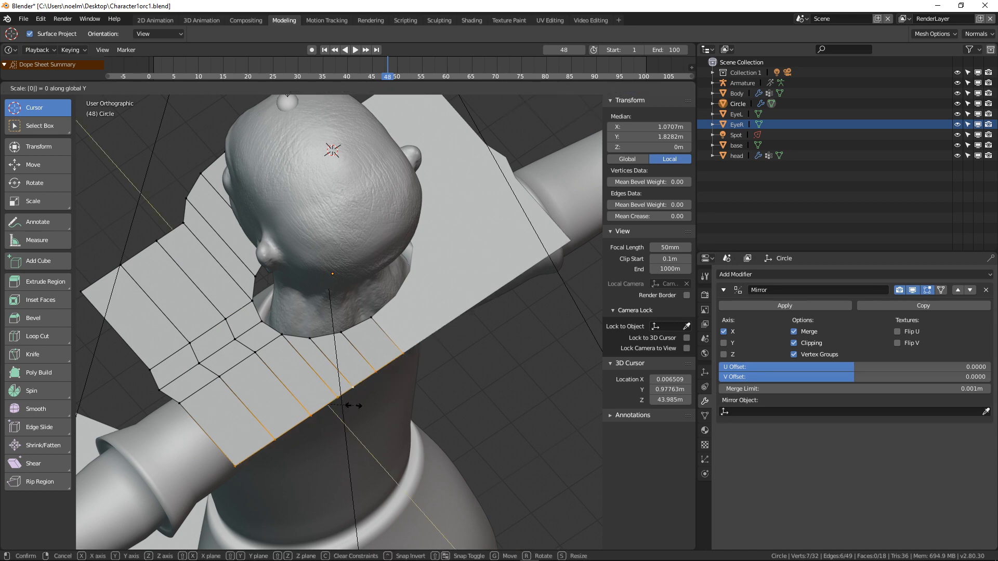
# - Select the garment's front edge loop and flatten it into a straight line along Y
pyautogui.moveTo(269, 394); pyautogui.dragTo(169, 330, button='middle')
pyautogui.keyDown('alt'); pyautogui.click(164, 332); pyautogui.keyUp('alt')
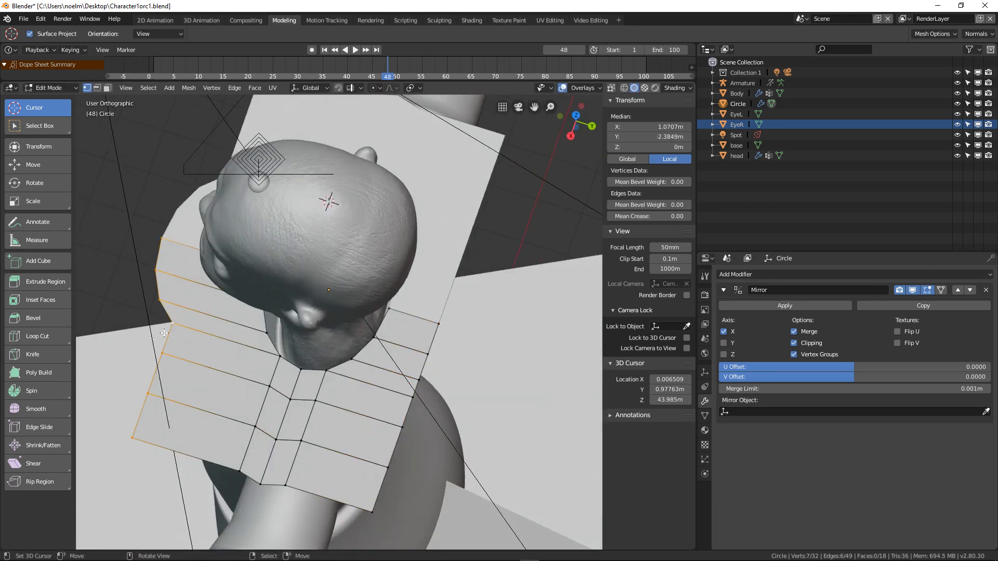
pyautogui.press('s')
pyautogui.press('y')
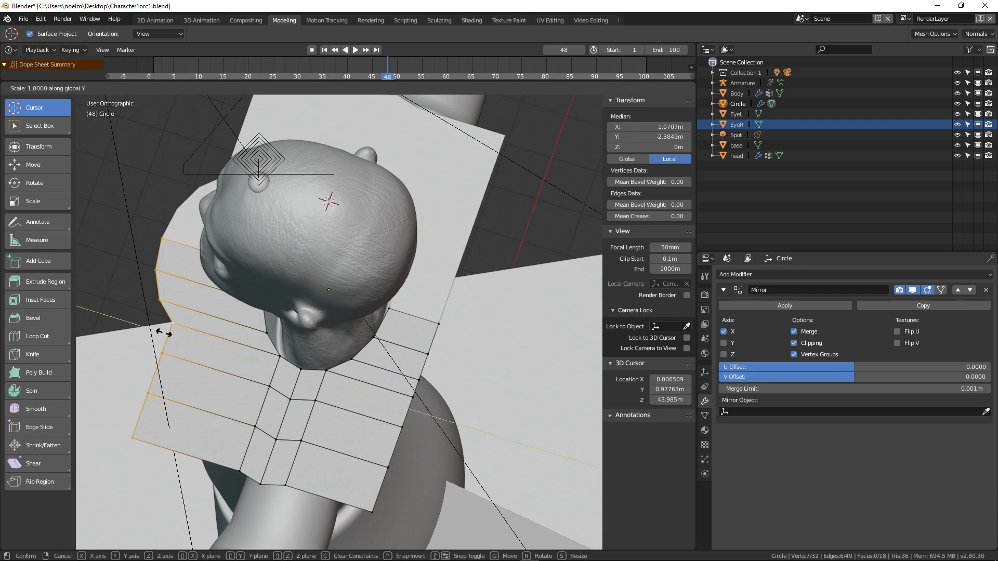
pyautogui.click(183, 350)
# - Move the flattened front edge about 1.42 m along Y toward the orc's neck
pyautogui.moveTo(191, 339); pyautogui.dragTo(218, 292, button='middle')
pyautogui.press('g')
pyautogui.press('y')
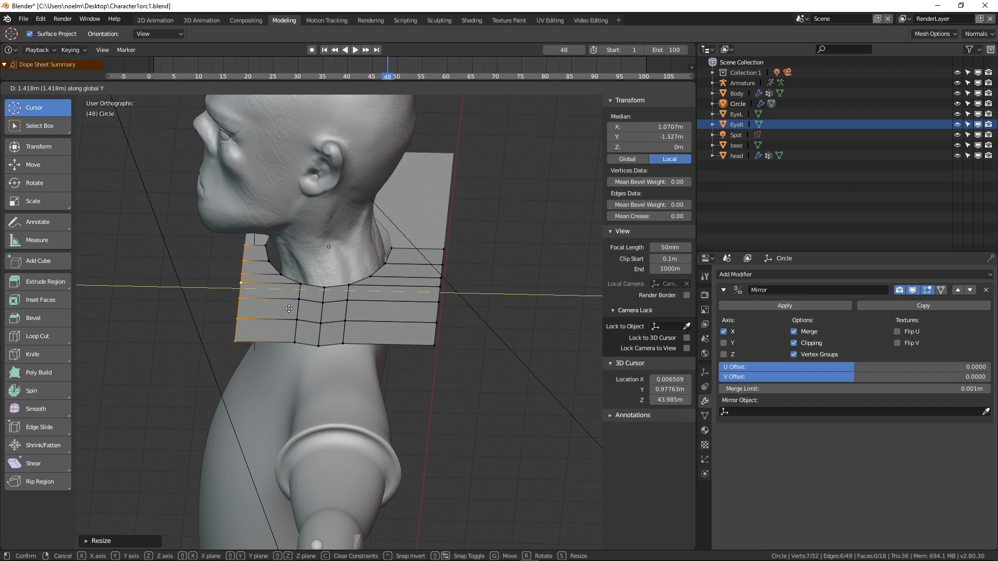
pyautogui.click(287, 309)
# - Select the back edge loop and move it along Y toward the neck, to a local Y of about 1.23 m
pyautogui.keyDown('alt'); pyautogui.click(442, 304); pyautogui.keyUp('alt')
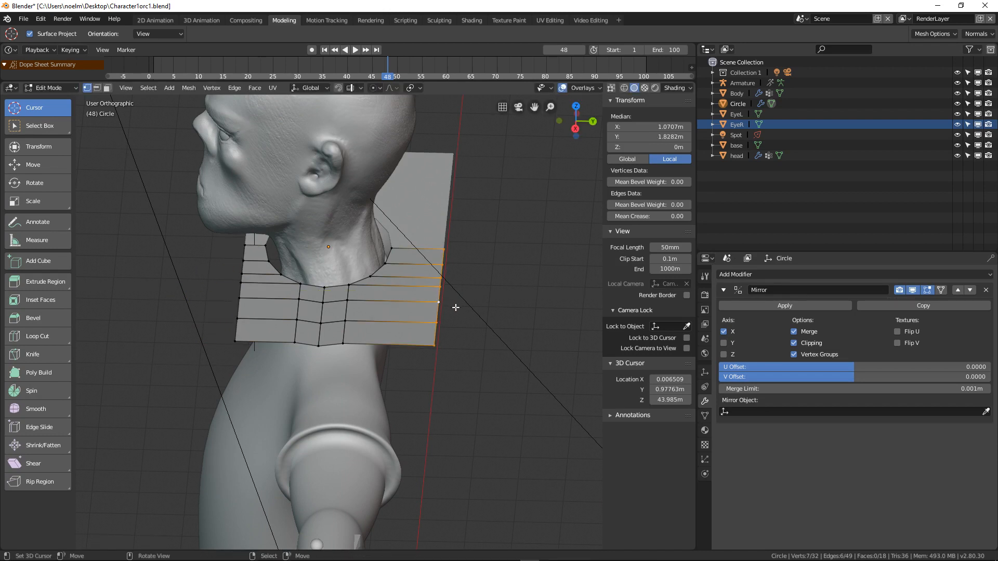
pyautogui.press('g')
pyautogui.press('y')
pyautogui.click(416, 308)
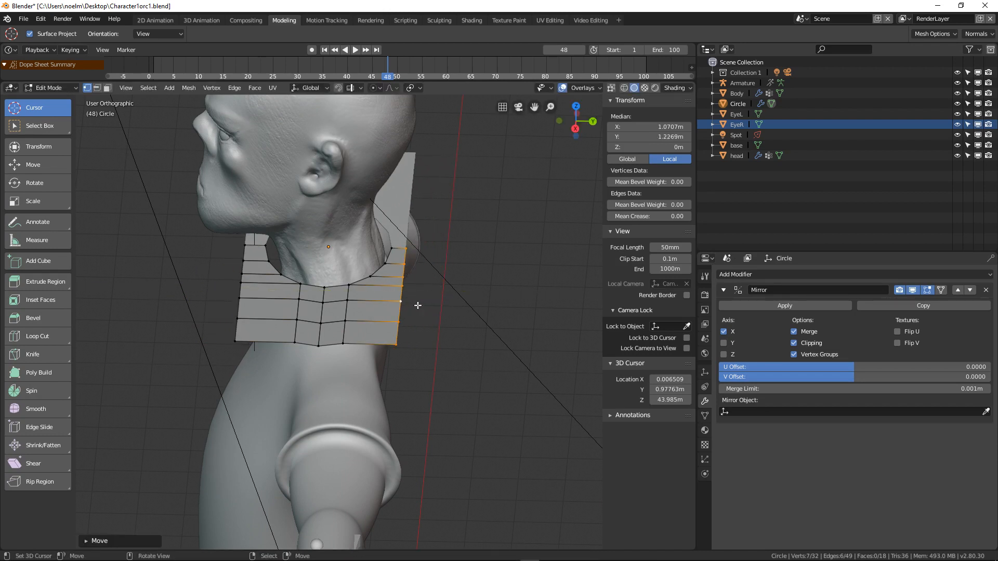
# - In right side view, extrude the back edge in five segments, curving over the shoulders and down behind the upper back
pyautogui.scroll(-3, 392, 309)
pyautogui.moveTo(392, 309); pyautogui.dragTo(402, 323, button='middle')
pyautogui.press('KP_3')
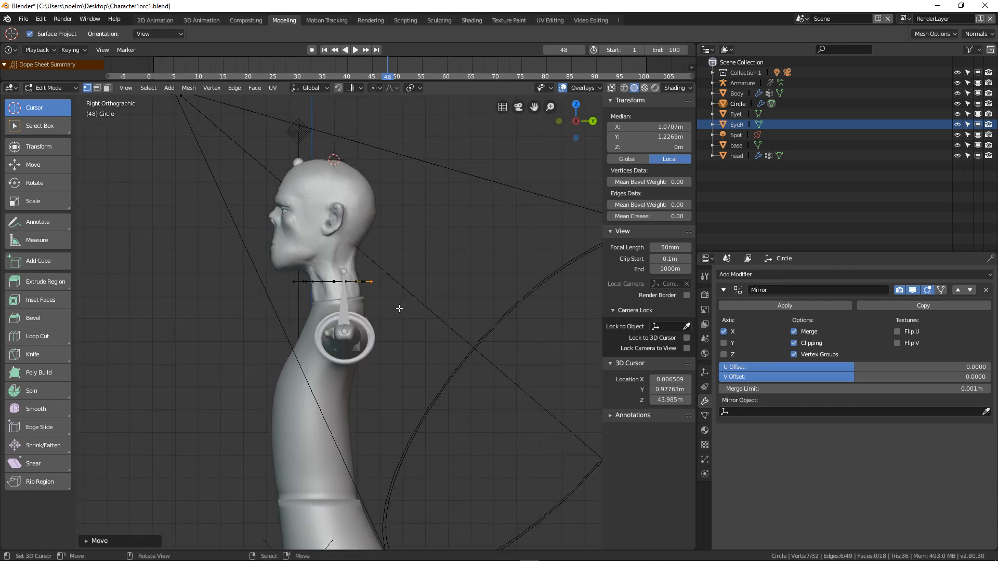
pyautogui.press('e')
pyautogui.click(415, 313)
pyautogui.press('e')
pyautogui.click(430, 335)
pyautogui.press('e')
pyautogui.click(424, 360)
pyautogui.scroll(-2, 417, 369)
pyautogui.press('e')
pyautogui.click(406, 393)
pyautogui.press('e')
pyautogui.click(405, 429)
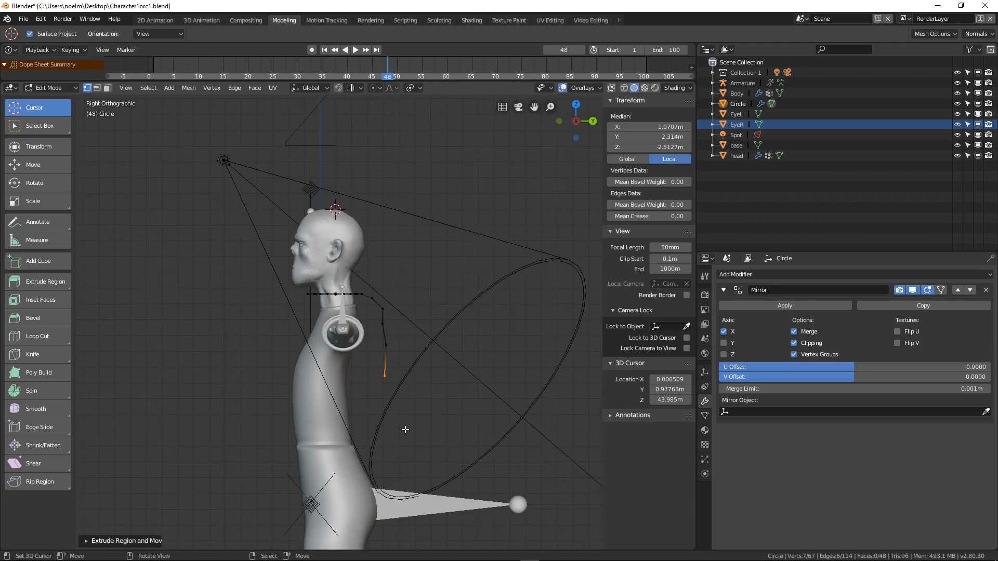
# - Extrude four more segments from the back edge, sloping down and away from the body past hip level
pyautogui.press('e')
pyautogui.click(413, 473)
pyautogui.press('e')
pyautogui.click(424, 510)
pyautogui.press('e')
pyautogui.click(447, 101)
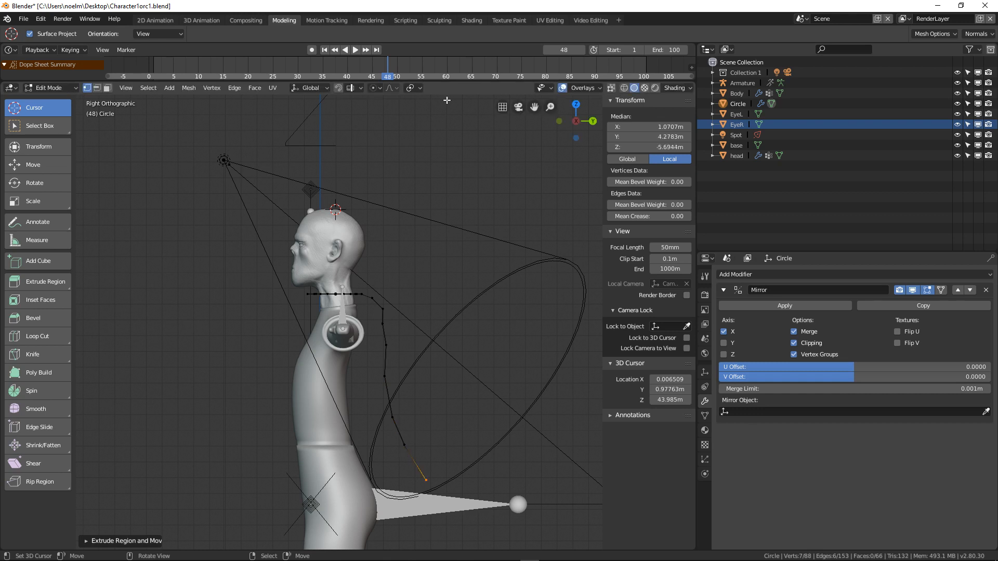
pyautogui.scroll(-2, 397, 295)
pyautogui.press('e')
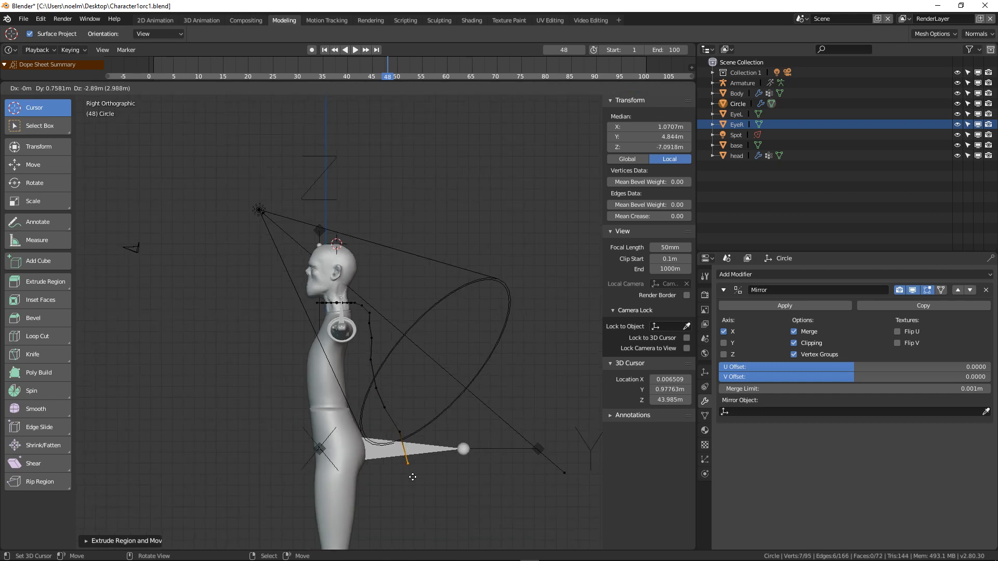
pyautogui.click(295, 399)
# - Select the front edge loop and extrude it in side view in eight segments down over the chest to hip level
pyautogui.scroll(3, 295, 398)
pyautogui.moveTo(295, 399); pyautogui.dragTo(321, 374, button='middle')
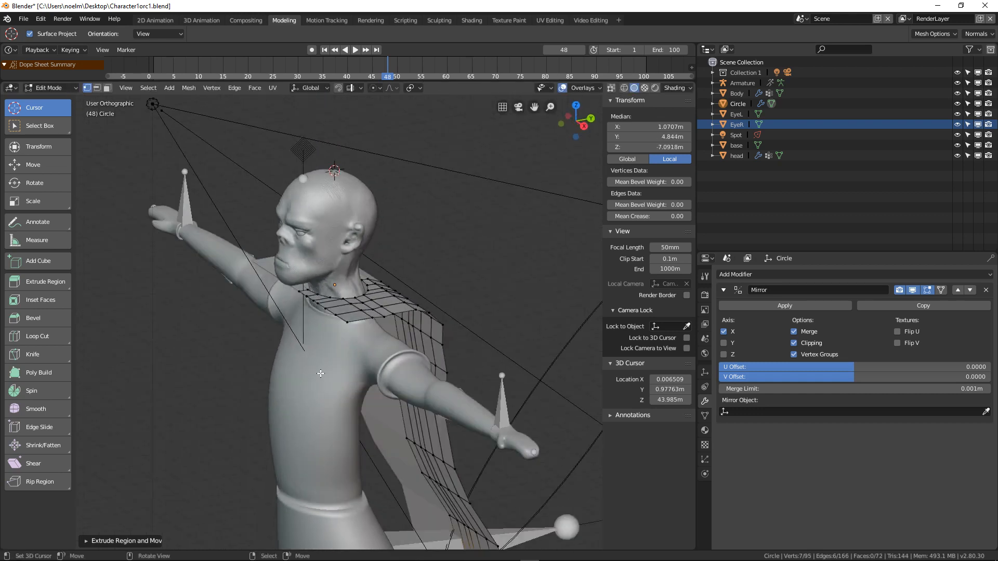
pyautogui.keyDown('alt'); pyautogui.click(327, 314); pyautogui.keyUp('alt')
pyautogui.press('KP_3')
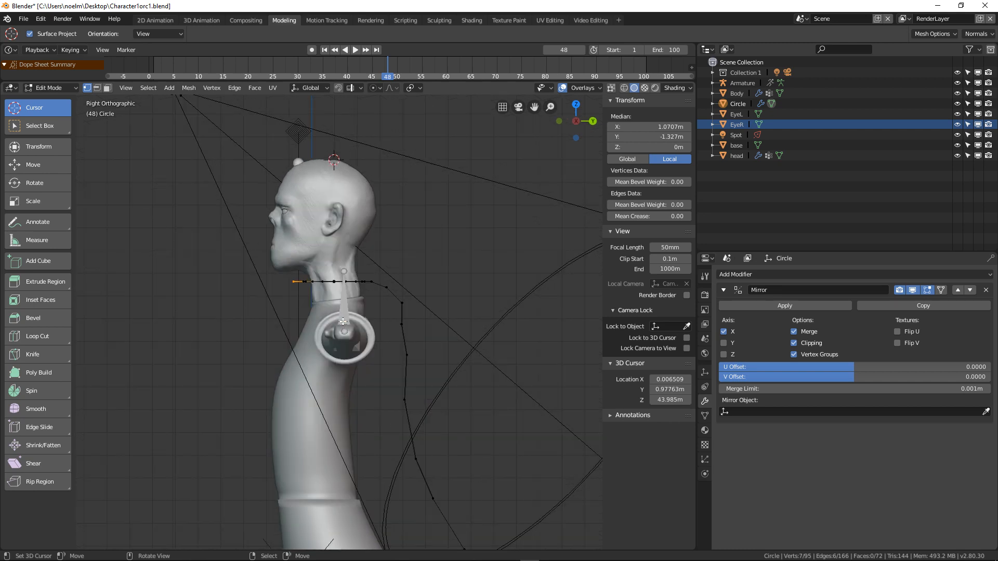
pyautogui.scroll(2, 297, 295)
pyautogui.press('e')
pyautogui.click(265, 327)
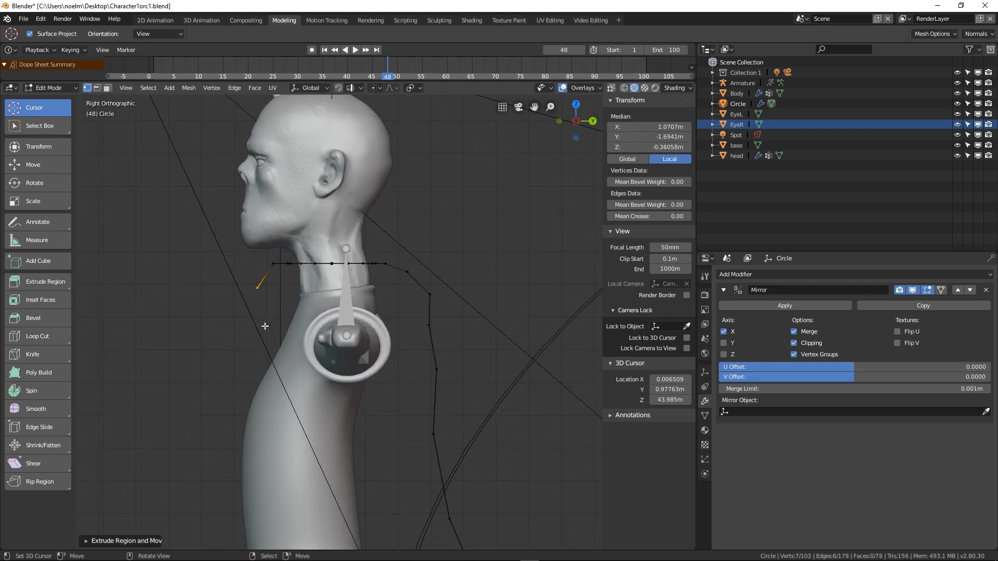
pyautogui.press('e')
pyautogui.scroll(-3, 240, 395)
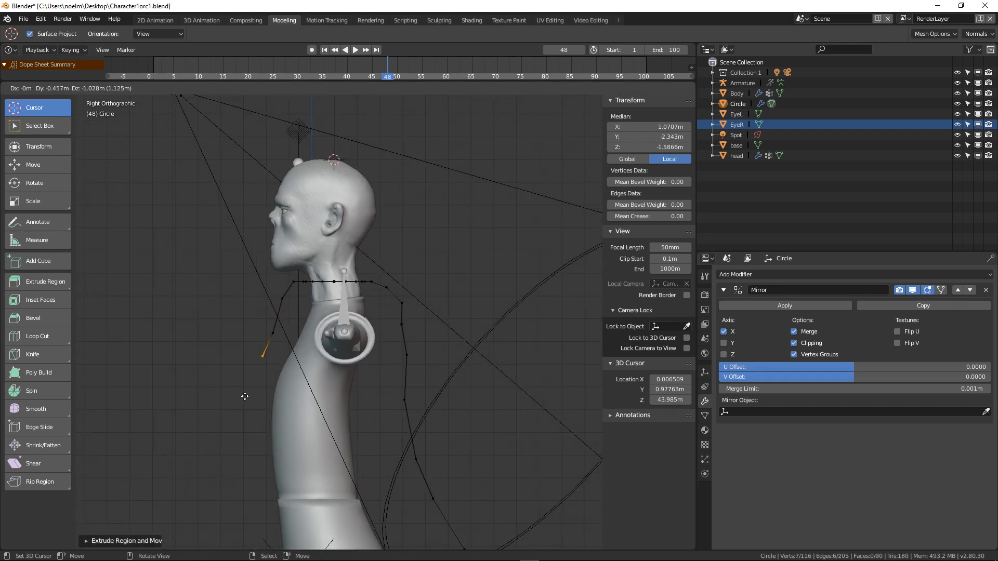
pyautogui.scroll(-2, 239, 468)
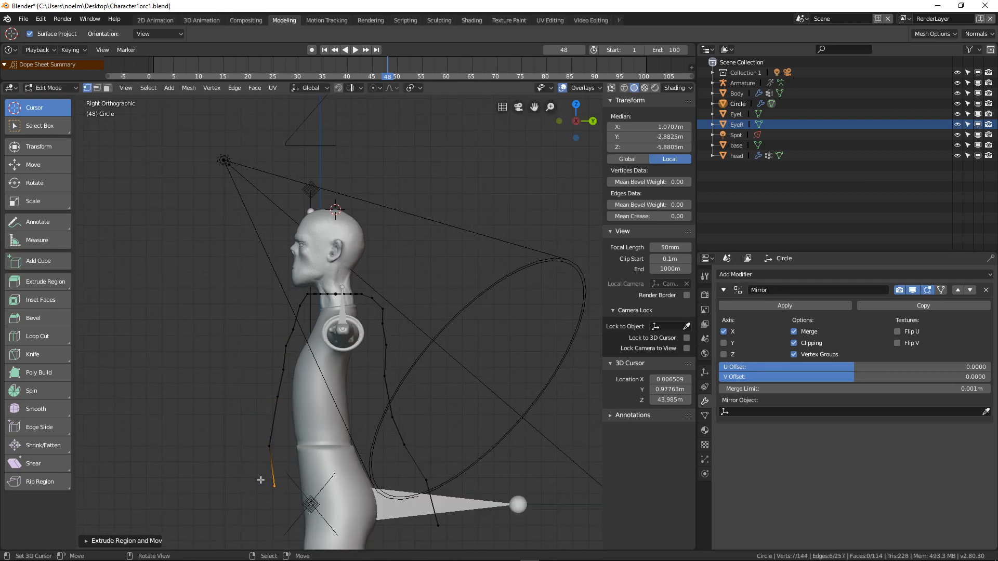
pyautogui.scroll(-1, 265, 488)
pyautogui.click(254, 521)
# - Select the cross loop at the front of the shoulders and lower it along Z to a local Z of about -0.18 m
pyautogui.moveTo(256, 447); pyautogui.dragTo(337, 437, button='middle')
pyautogui.press('Tab')
pyautogui.scroll(2, 336, 438)
pyautogui.scroll(2, 337, 436)
pyautogui.press('Tab')
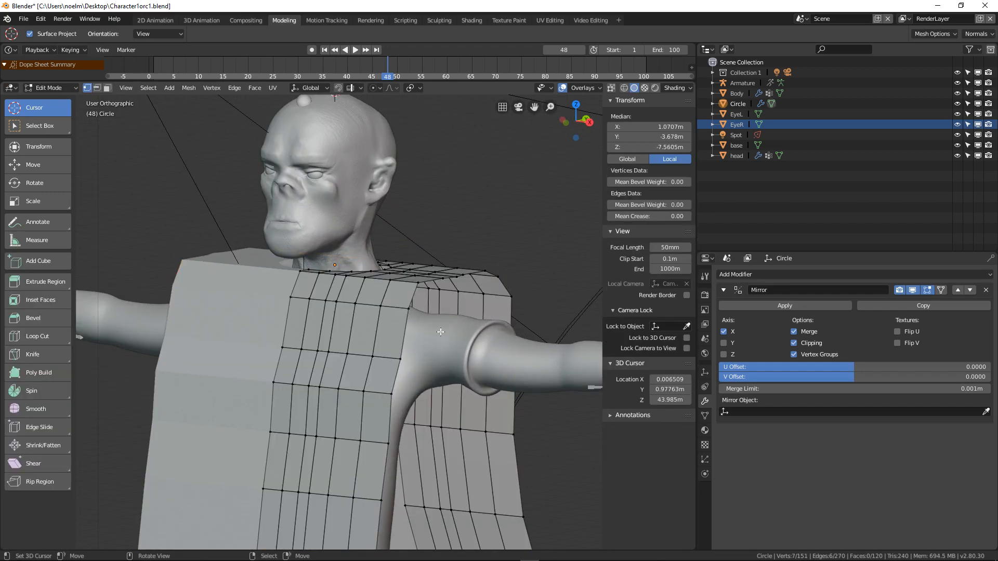
pyautogui.moveTo(424, 284); pyautogui.dragTo(425, 364, button='middle')
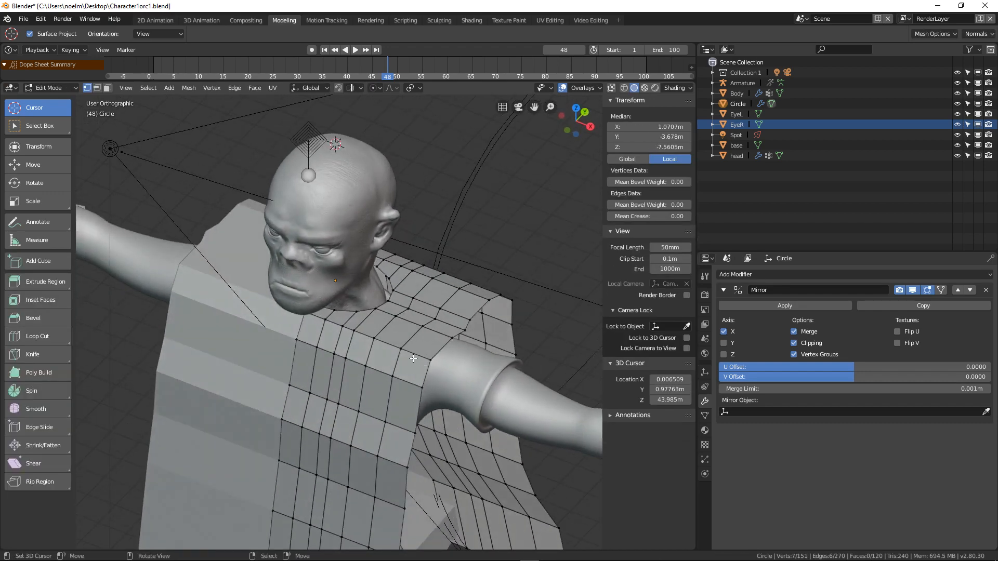
pyautogui.keyDown('alt'); pyautogui.click(403, 352); pyautogui.keyUp('alt')
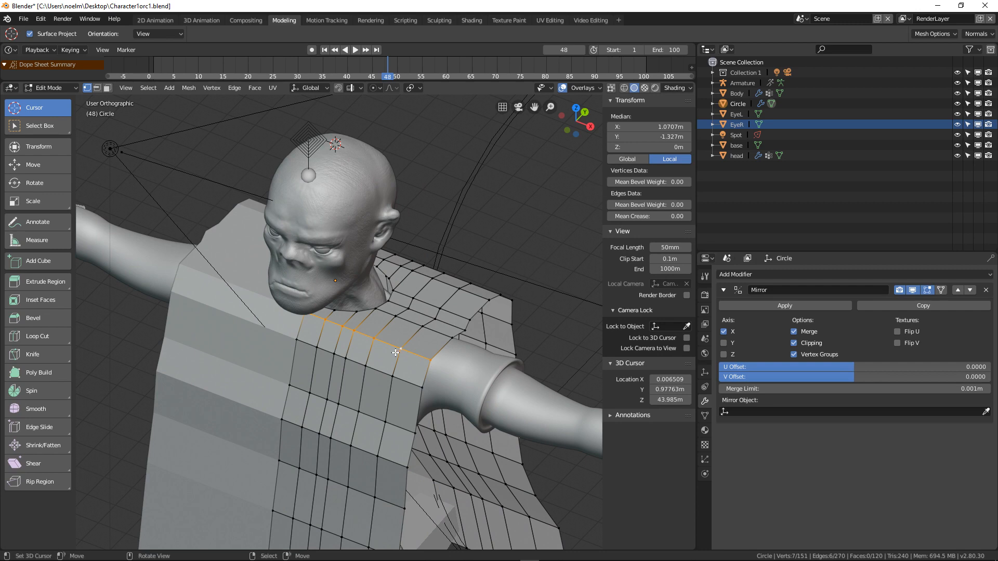
pyautogui.press('g')
pyautogui.press('z')
pyautogui.click(395, 364)
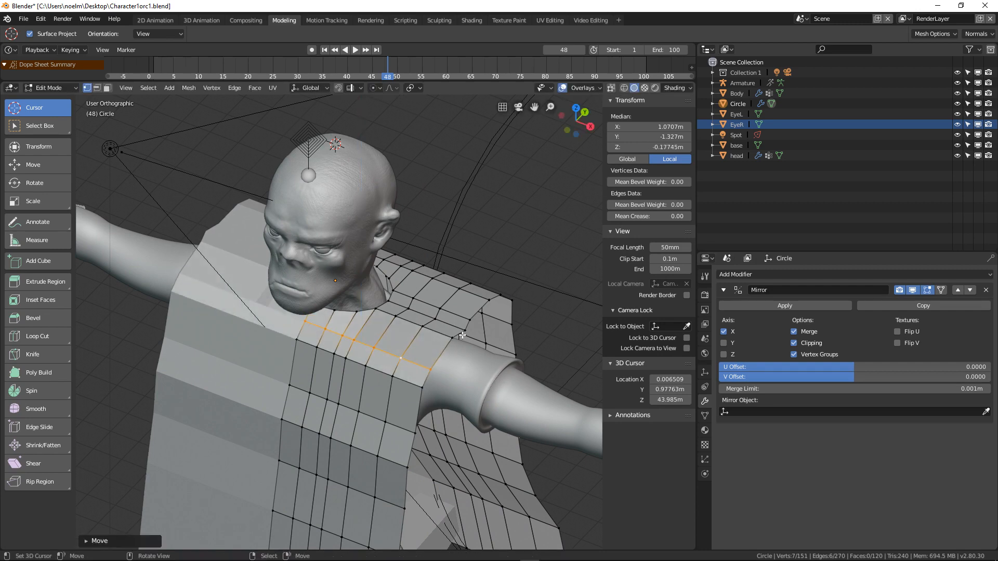
# - Select the two neighbouring cross loops at the back of the shoulders and move them along Z
pyautogui.moveTo(395, 364); pyautogui.dragTo(361, 328, button='middle')
pyautogui.keyDown('alt'); pyautogui.rightClick(376, 339); pyautogui.keyUp('alt')
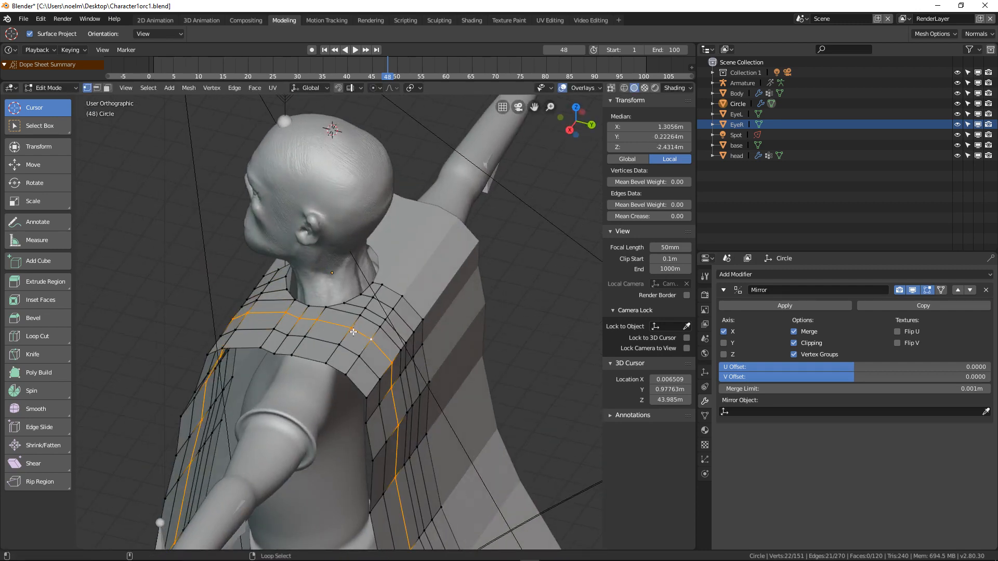
pyautogui.keyDown('alt'); pyautogui.rightClick(359, 346); pyautogui.keyUp('alt')
pyautogui.keyDown('alt'); pyautogui.keyDown('shift'); pyautogui.rightClick(351, 337); pyautogui.keyUp('shift'); pyautogui.keyUp('alt')
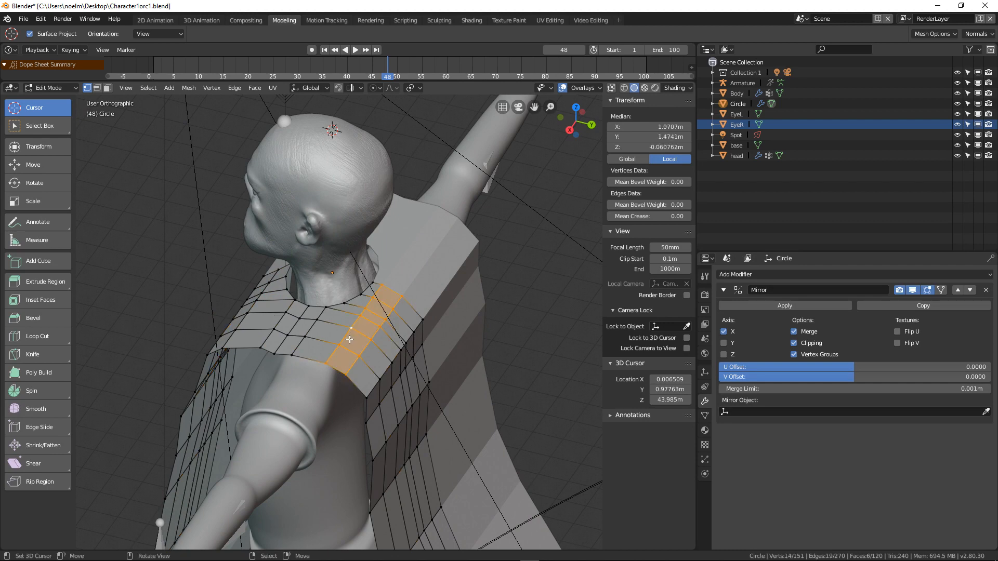
pyautogui.press('g')
pyautogui.press('z')
pyautogui.click(350, 336)
# - Leave Edit Mode and apply smooth shading to the poncho
pyautogui.moveTo(350, 335)
pyautogui.mouseDown(button='middle')
pyautogui.moveTo(319, 332)
pyautogui.moveTo(340, 333)
pyautogui.mouseUp(button='middle')
pyautogui.press('Tab')
pyautogui.click(157, 88)
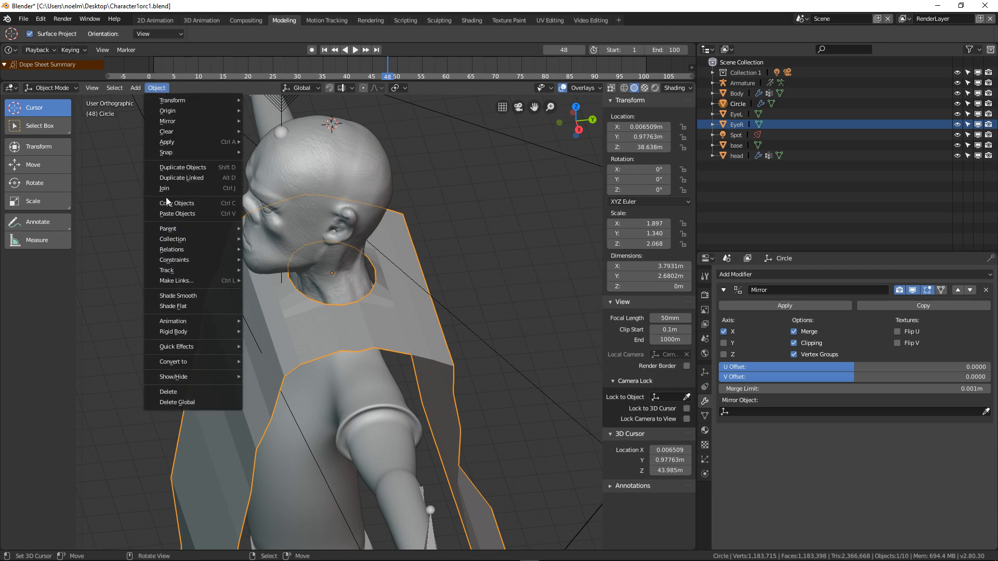
pyautogui.click(183, 295)
pyautogui.moveTo(183, 292); pyautogui.dragTo(333, 283, button='middle')
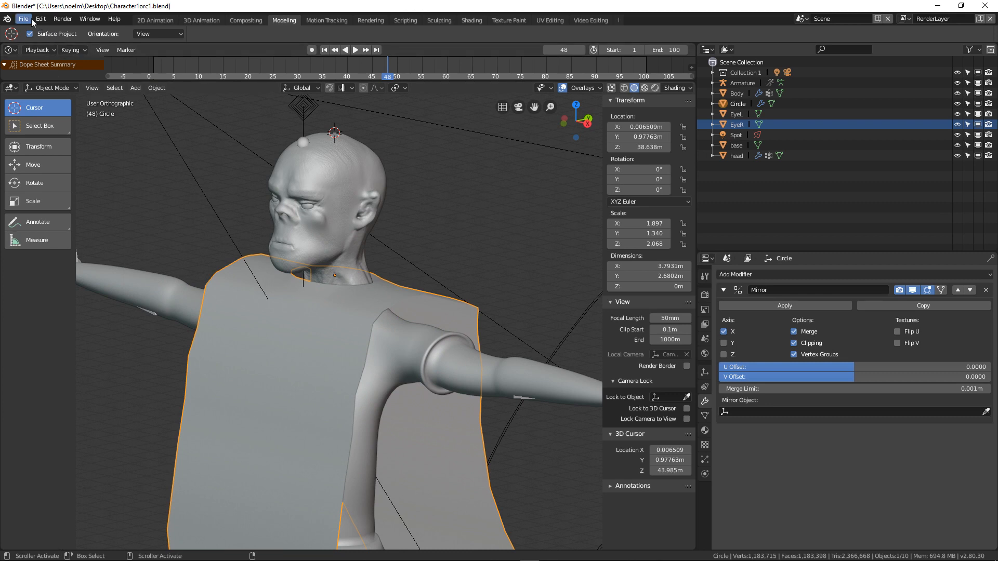
pyautogui.click(705, 475)
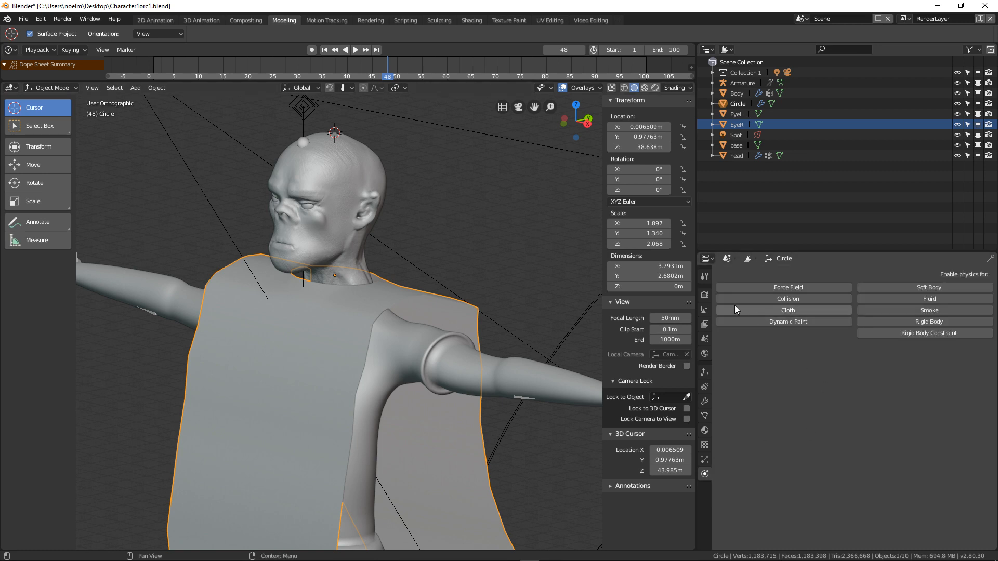
pyautogui.click(787, 311)
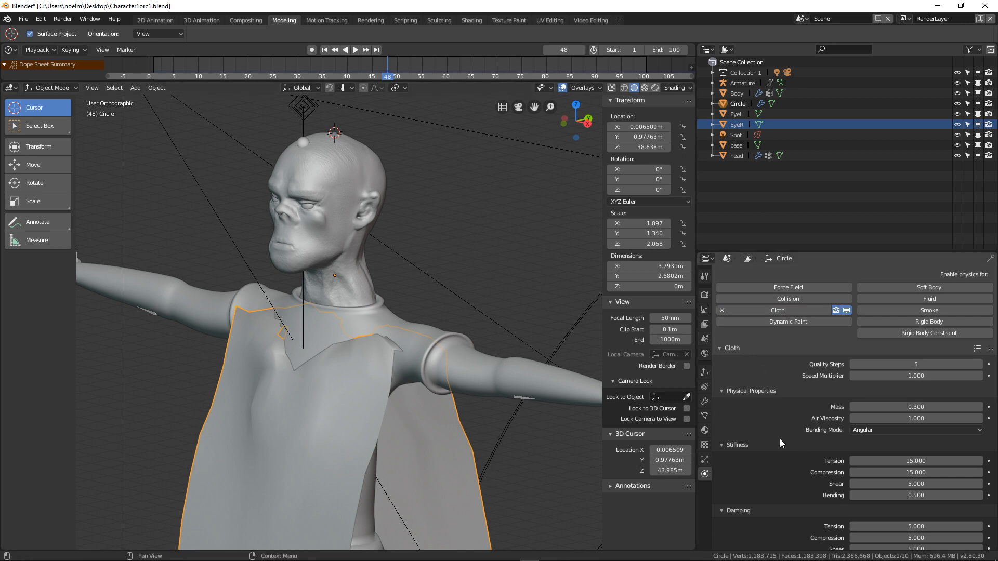
pyautogui.click(722, 311)
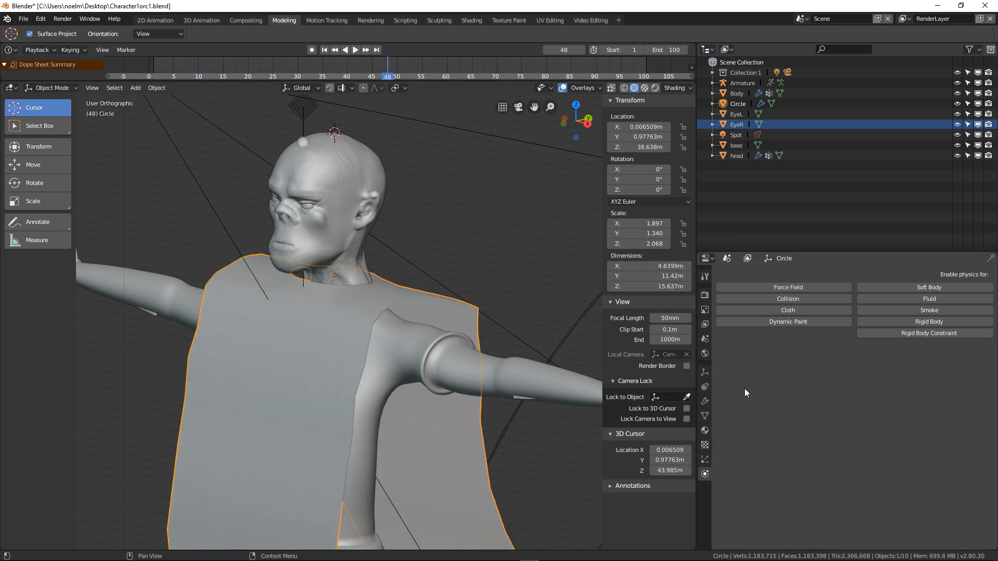
pyautogui.moveTo(476, 347); pyautogui.dragTo(500, 370, button='middle')
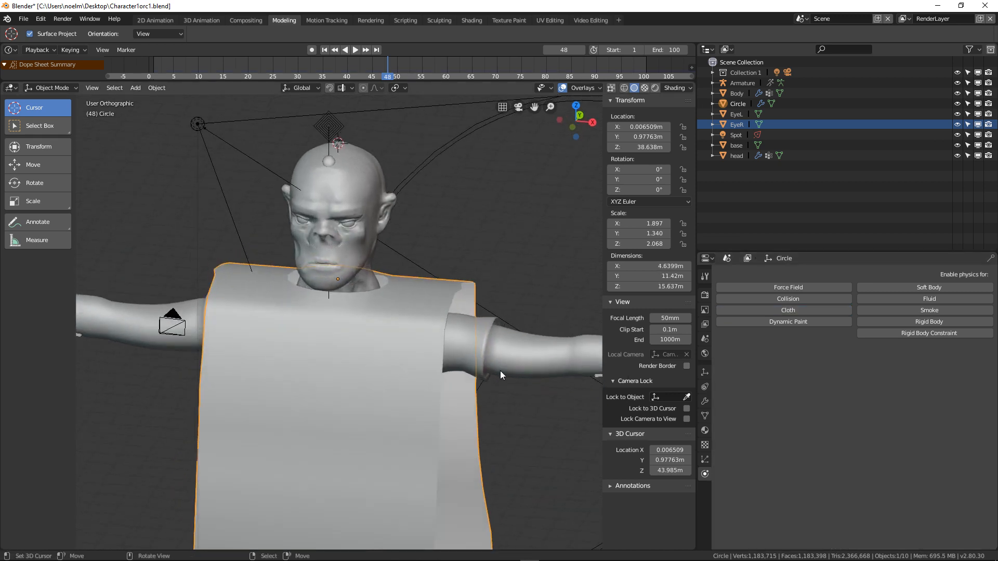
# - Return the timeline to frame 1, enable Cloth physics on the poncho and free all bakes
pyautogui.click(323, 50)
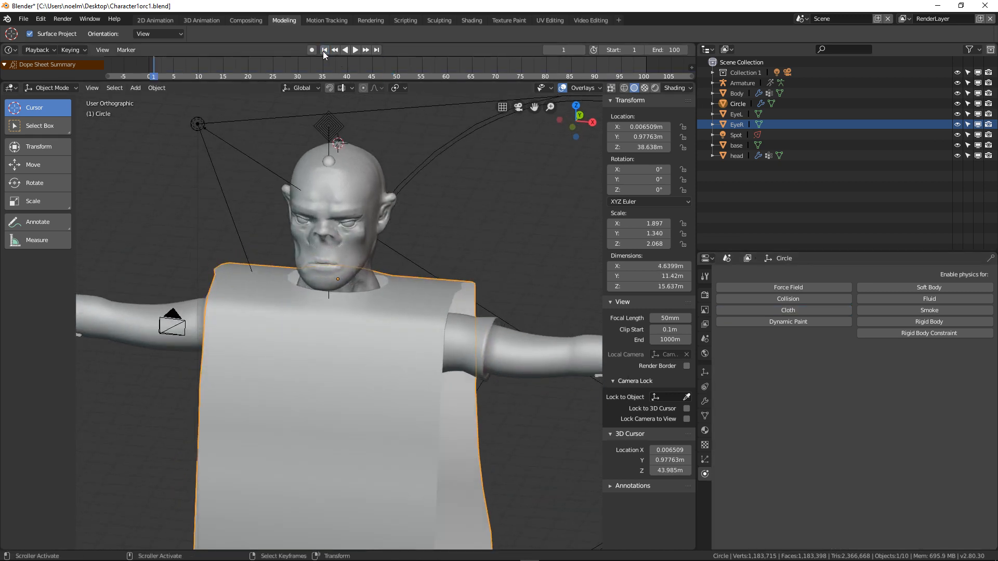
pyautogui.click(749, 312)
pyautogui.scroll(-10, 874, 413)
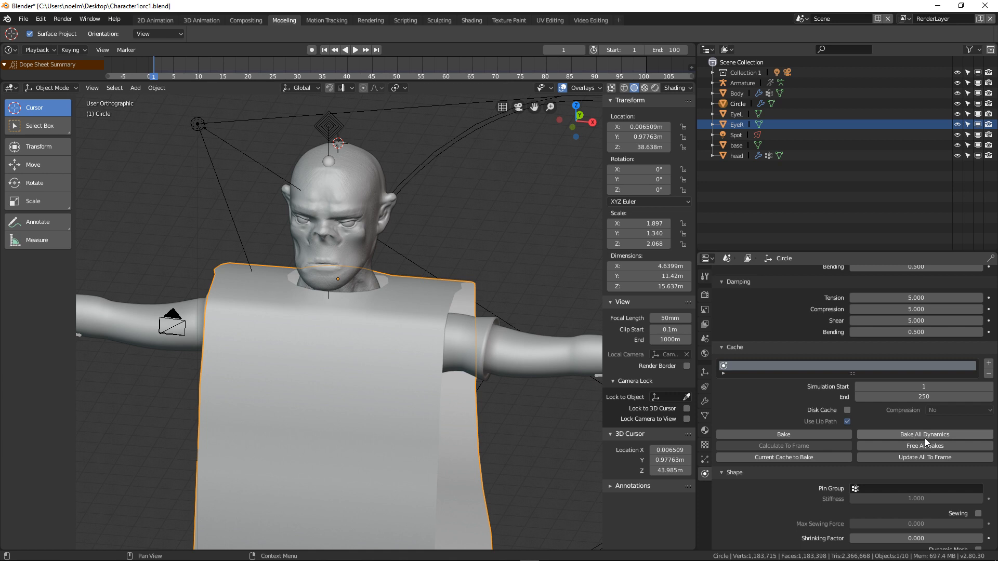
pyautogui.click(919, 448)
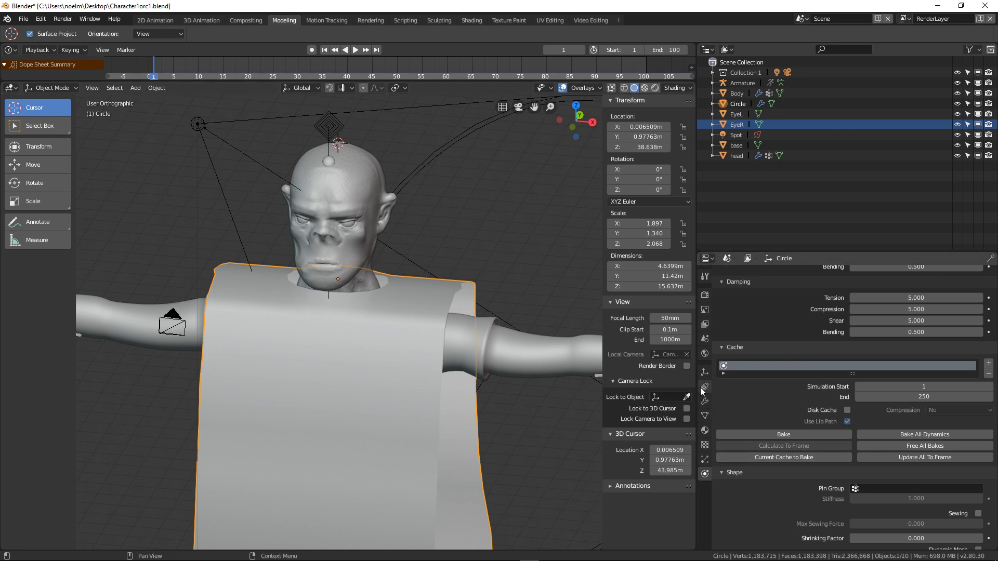
# - Play the cloth simulation and scrub through its frames, examining from several angles how the poncho falls on the body
pyautogui.click(355, 50)
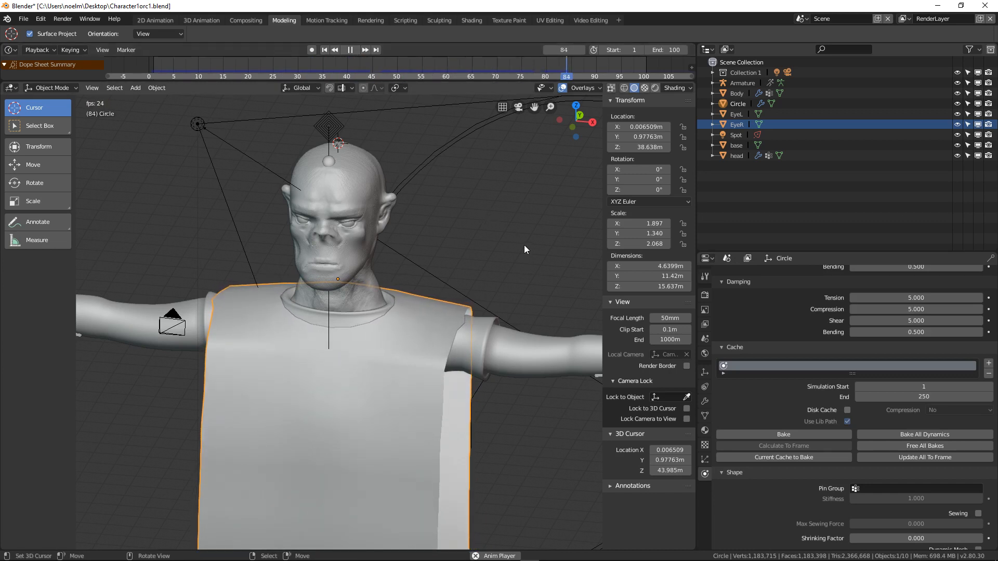
pyautogui.click(352, 51)
pyautogui.scroll(-3, 419, 197)
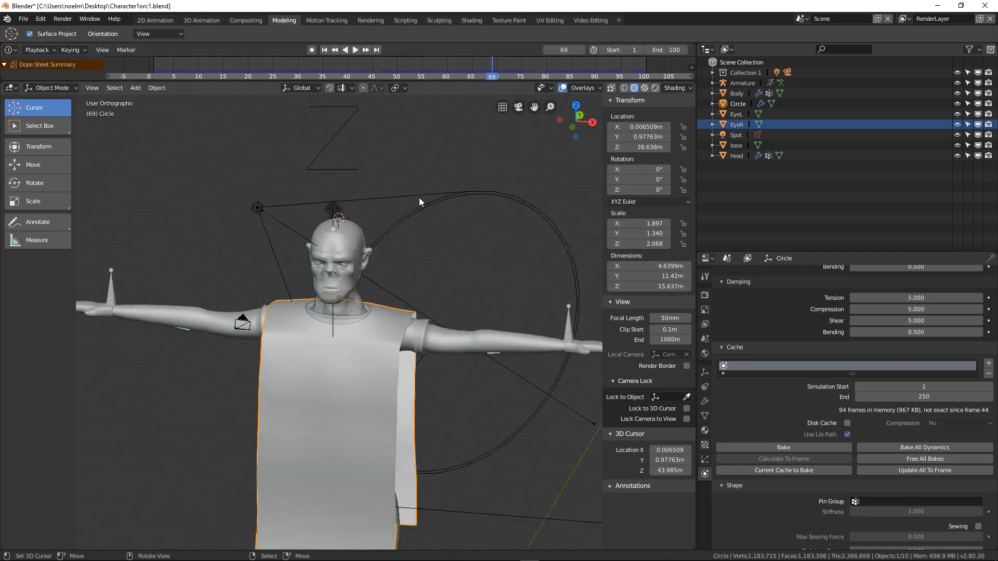
pyautogui.moveTo(419, 198); pyautogui.dragTo(339, 177, button='middle')
pyautogui.moveTo(451, 76); pyautogui.dragTo(341, 99)
pyautogui.moveTo(342, 99); pyautogui.dragTo(322, 215, button='middle')
pyautogui.scroll(-4, 322, 215)
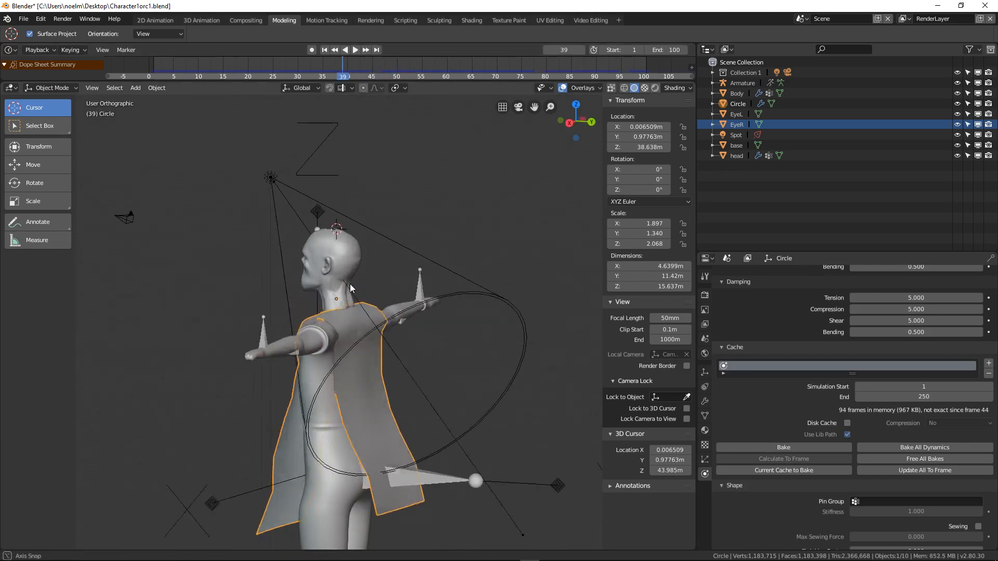
pyautogui.moveTo(351, 284); pyautogui.dragTo(386, 320, button='middle')
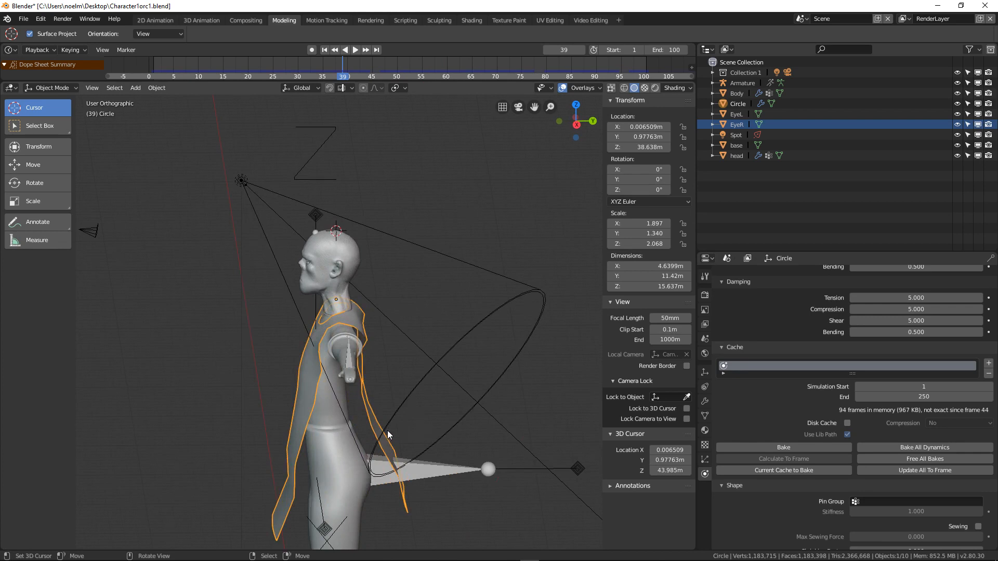
pyautogui.moveTo(331, 65); pyautogui.dragTo(398, 145)
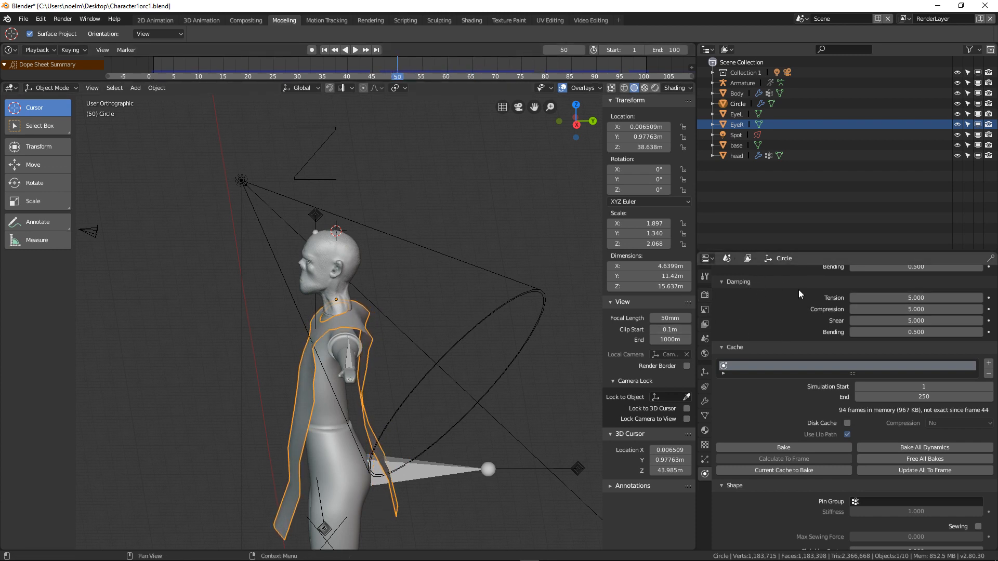
# - Set the cloth damping to 0 for tension, shear and bending and 0.4 for compression, and replay the simulation from the start
pyautogui.scroll(5, 762, 317)
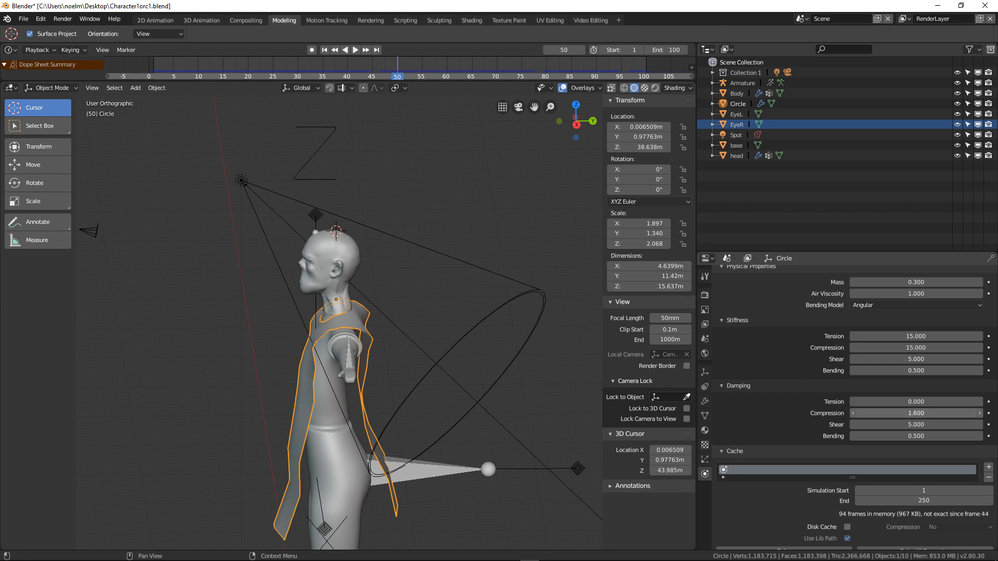
pyautogui.moveTo(916, 423); pyautogui.dragTo(903, 423)
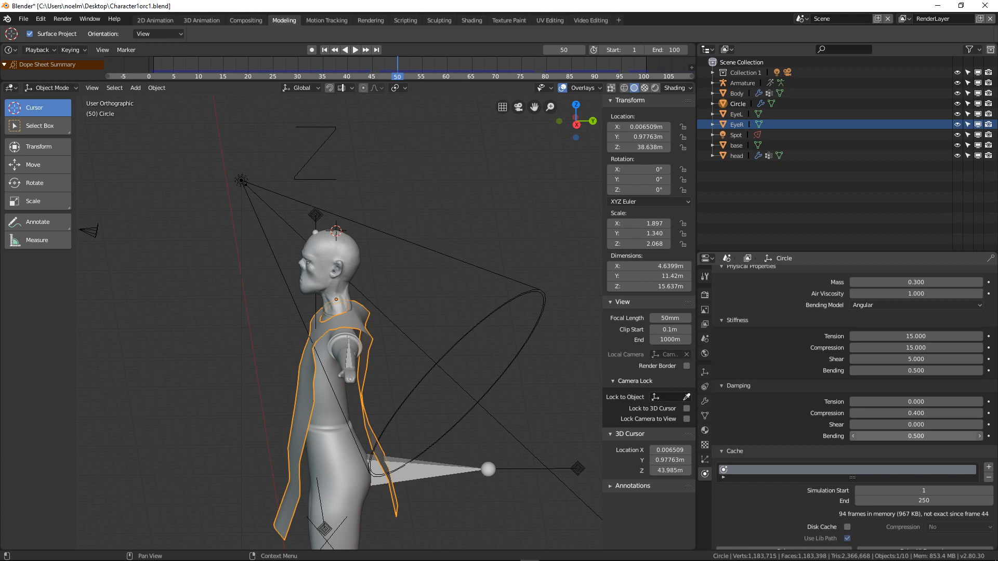
pyautogui.click(325, 50)
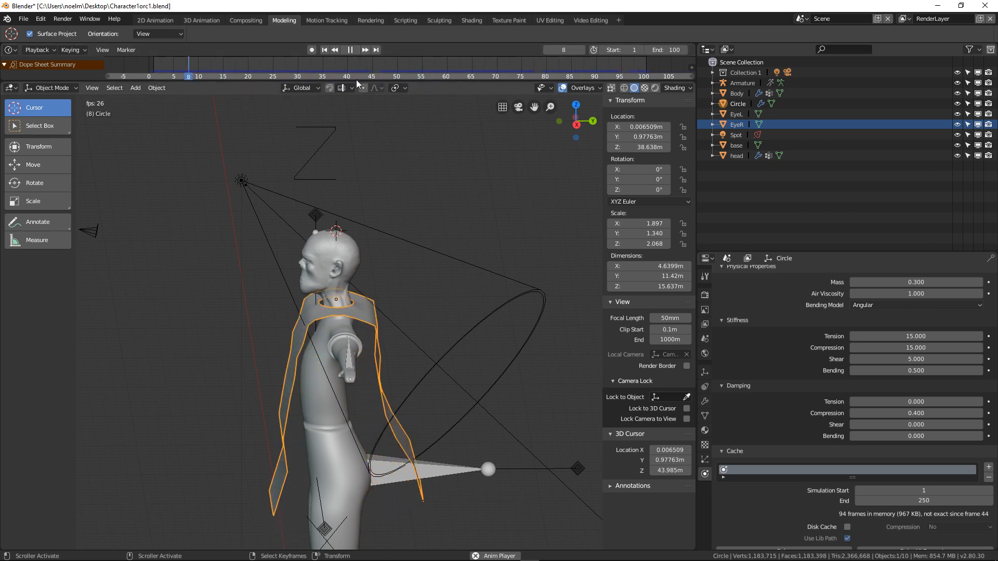
pyautogui.click(349, 51)
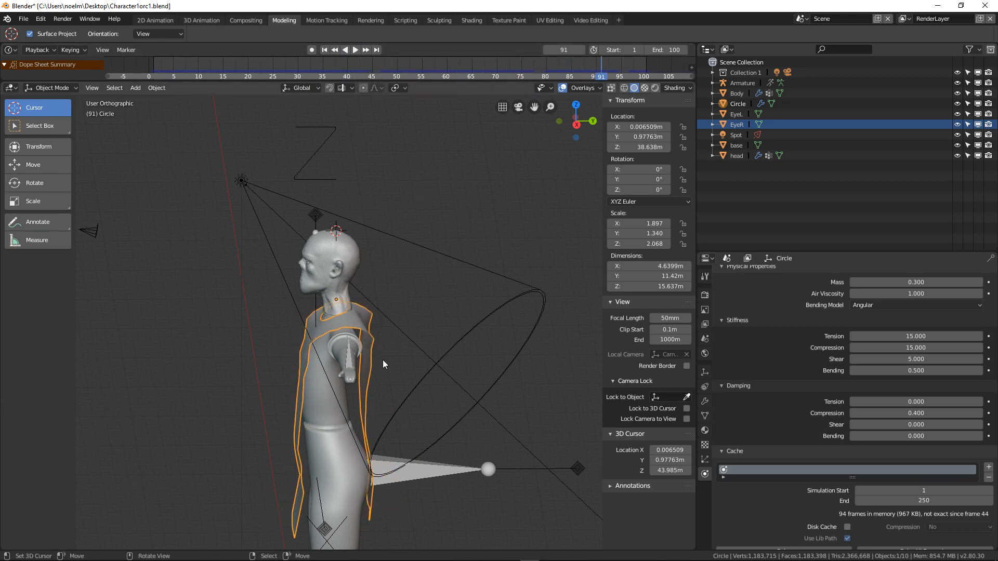
pyautogui.moveTo(342, 373); pyautogui.dragTo(456, 369, button='middle')
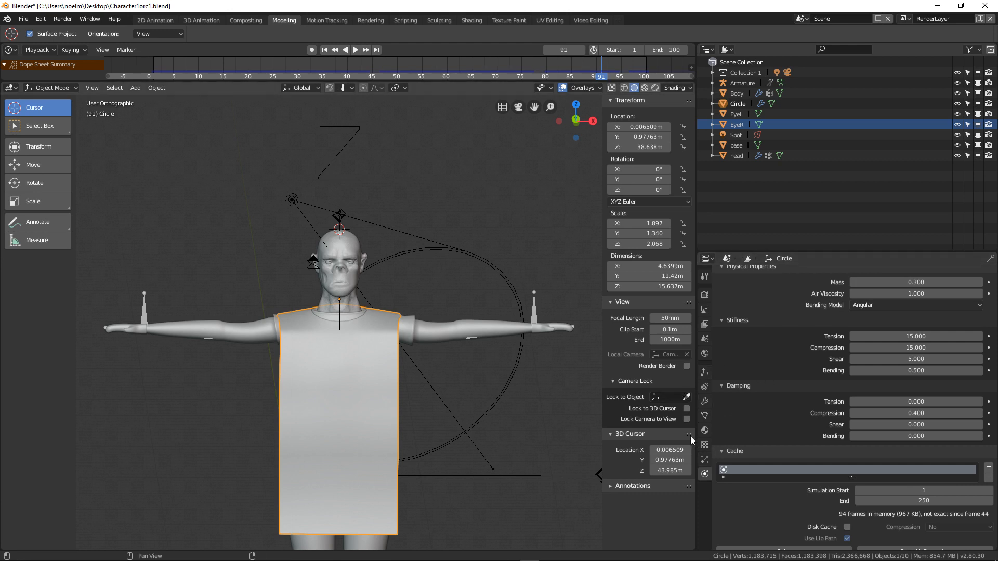
# - Apply the poncho's Mirror modifier and add a Subdivision Surface modifier with a viewport level of 2
pyautogui.click(705, 402)
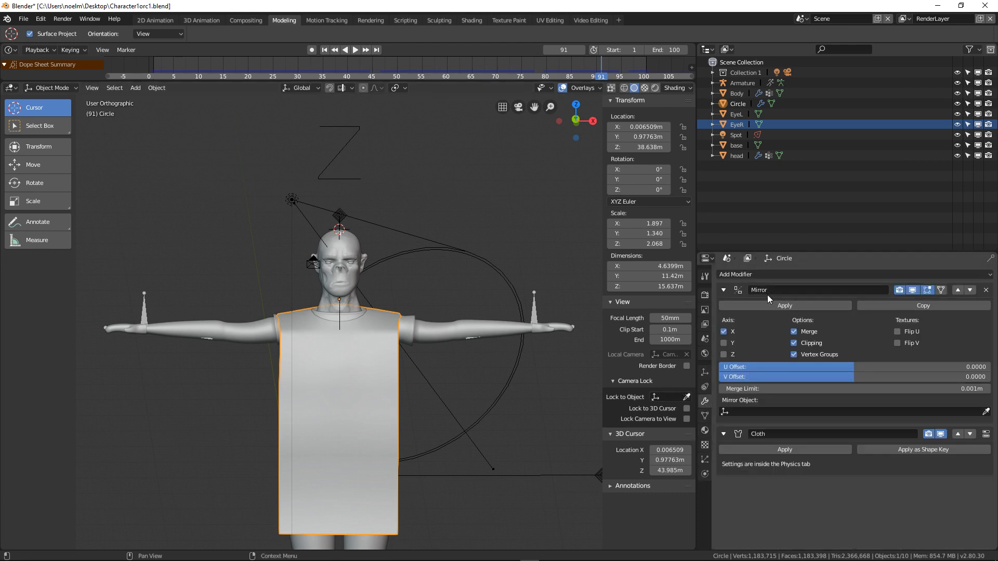
pyautogui.click(765, 308)
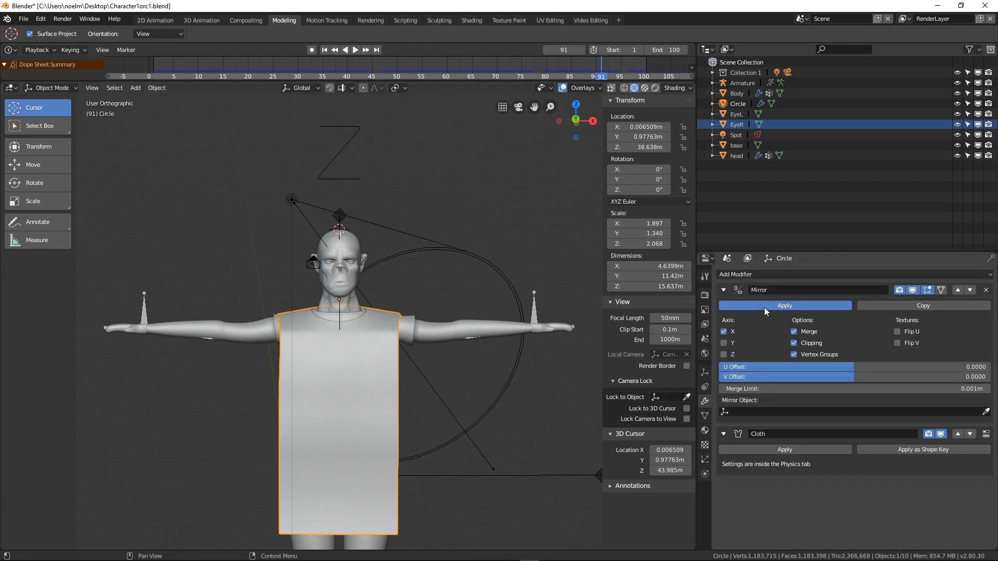
pyautogui.click(761, 276)
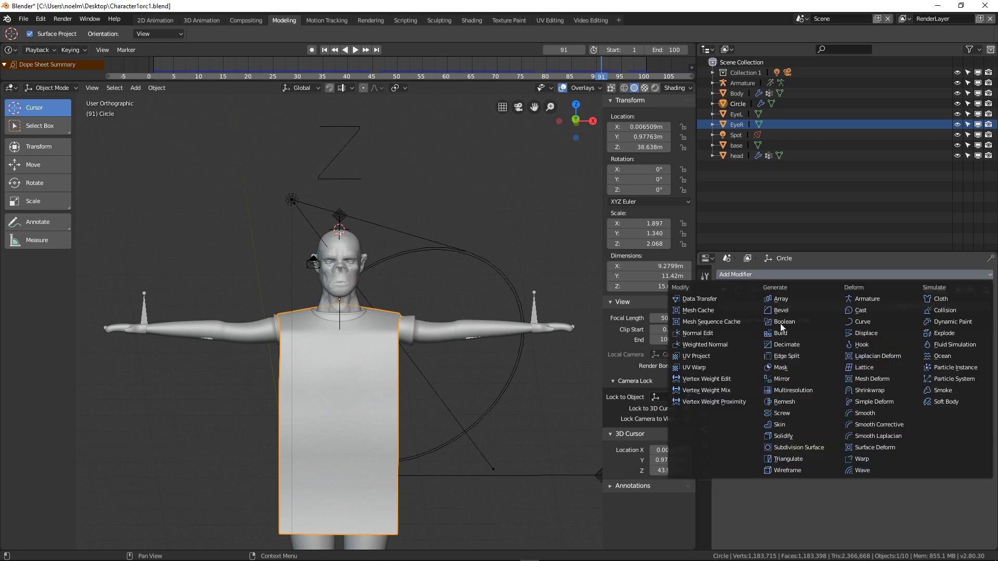
pyautogui.click(814, 448)
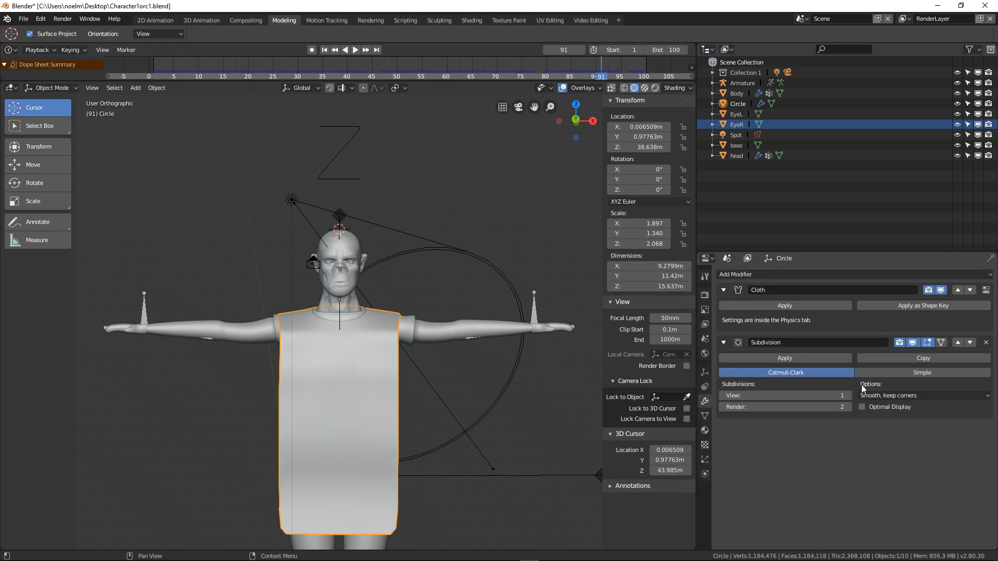
pyautogui.click(848, 395)
# - Play back the smoothed cloth simulation, stop at frame 43 and examine the drape around the neck and shoulders
pyautogui.moveTo(526, 426); pyautogui.dragTo(351, 177, button='middle')
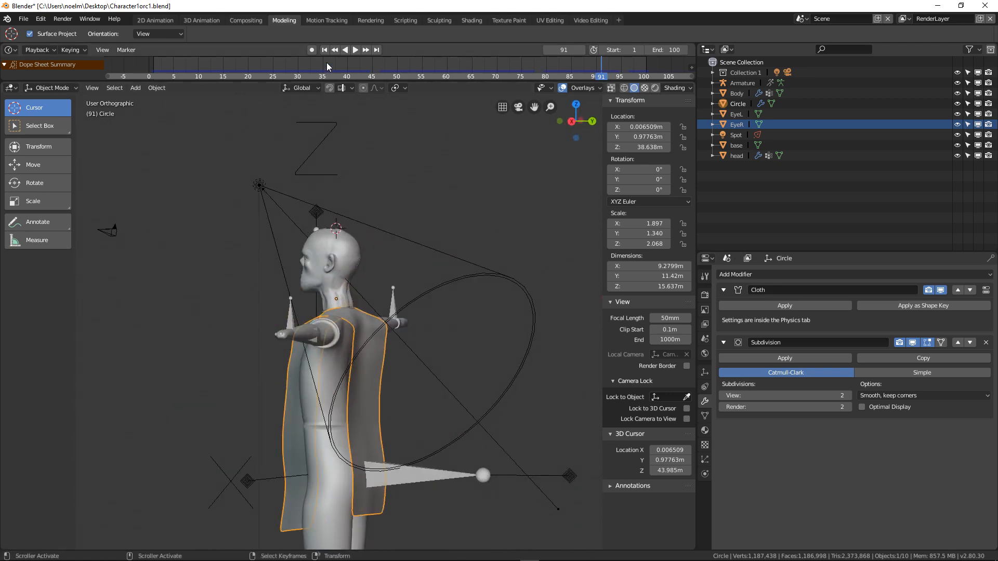
pyautogui.press('space')
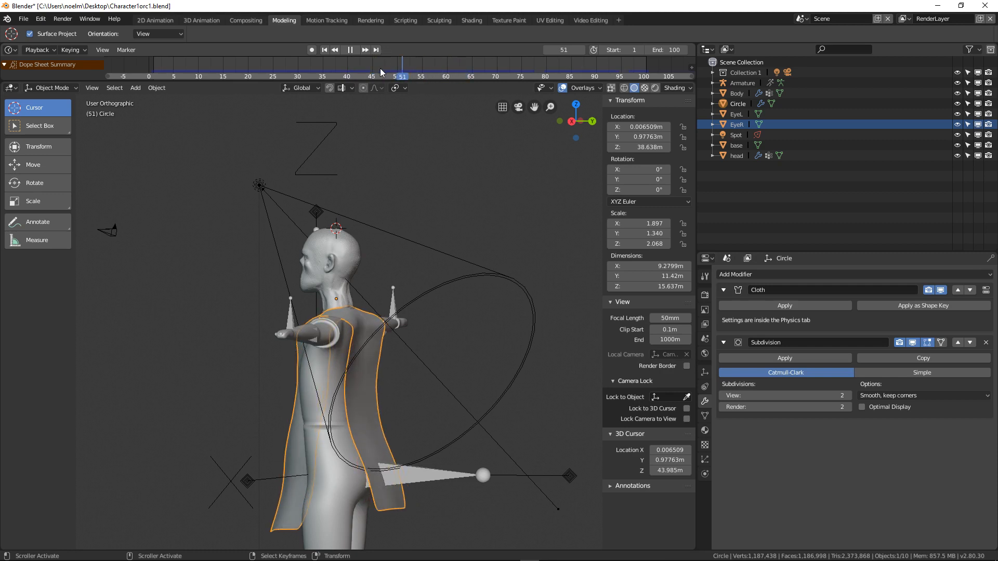
pyautogui.press('space')
pyautogui.click(362, 67)
pyautogui.moveTo(232, 382); pyautogui.dragTo(425, 426, button='middle')
pyautogui.moveTo(434, 385); pyautogui.dragTo(409, 386, button='middle')
pyautogui.scroll(5, 409, 386)
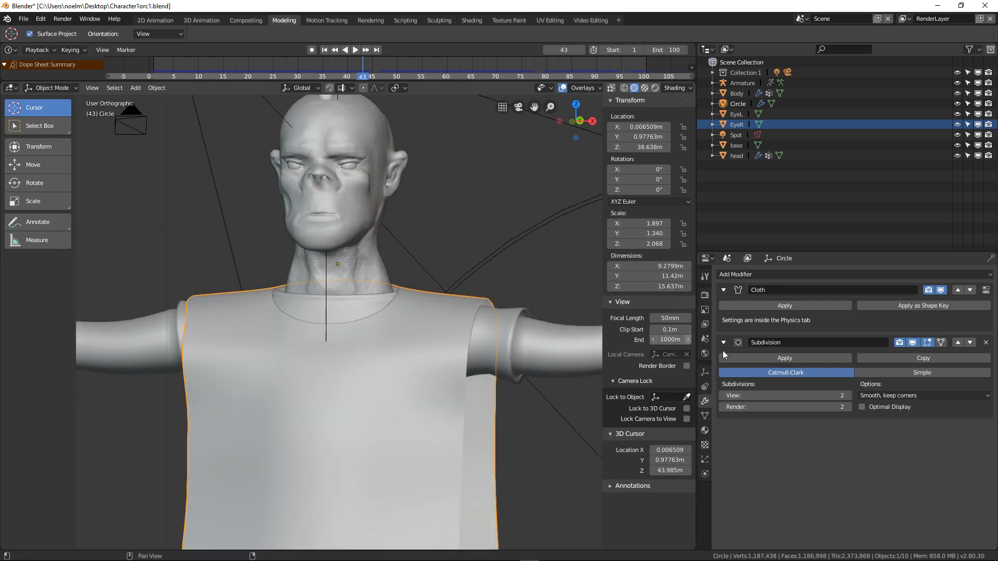
# - Review the poncho's cloth cache, shape, object collision and self collision settings while checking the fit around the neck and arms
pyautogui.click(706, 474)
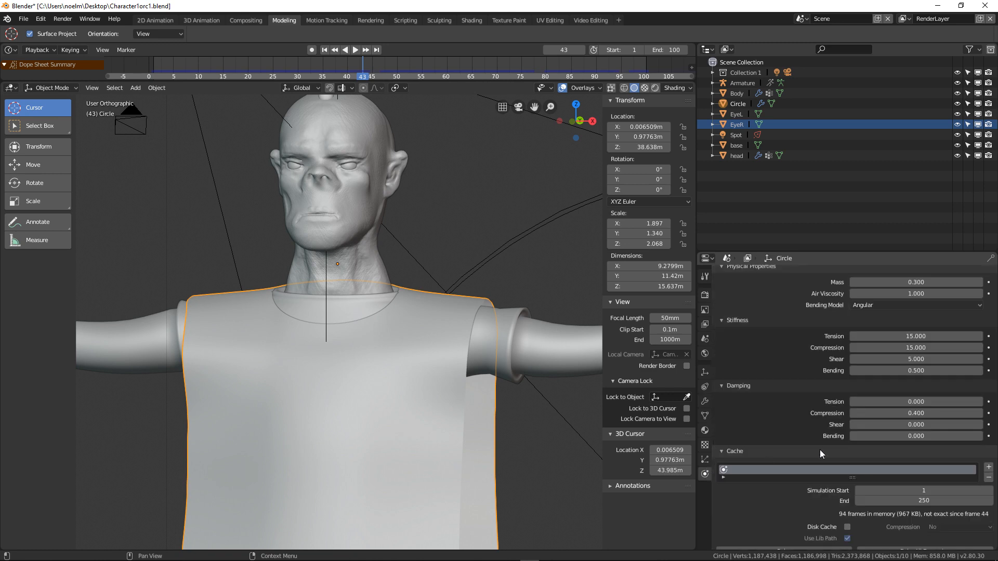
pyautogui.scroll(-3, 829, 447)
pyautogui.scroll(-4, 843, 507)
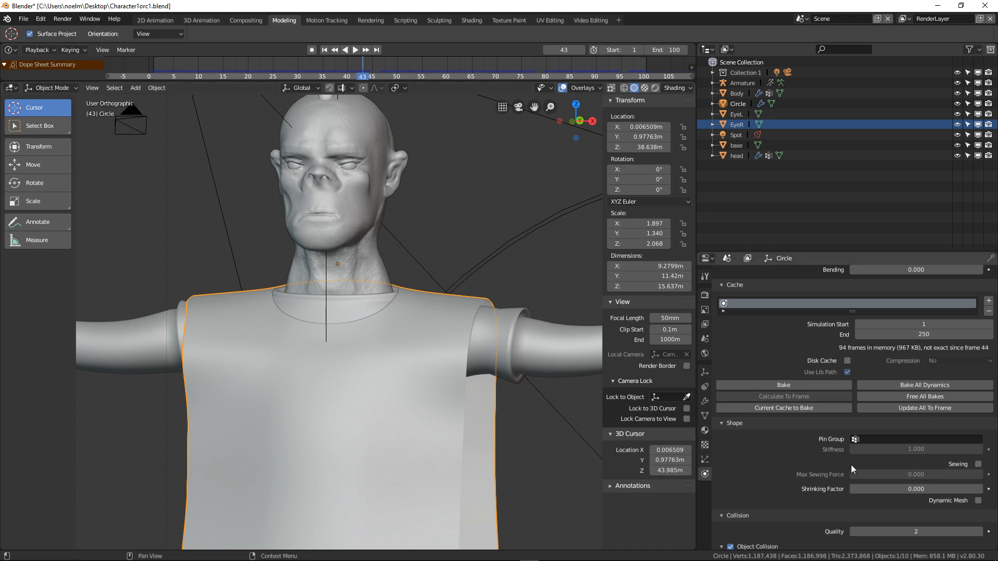
pyautogui.scroll(-6, 811, 449)
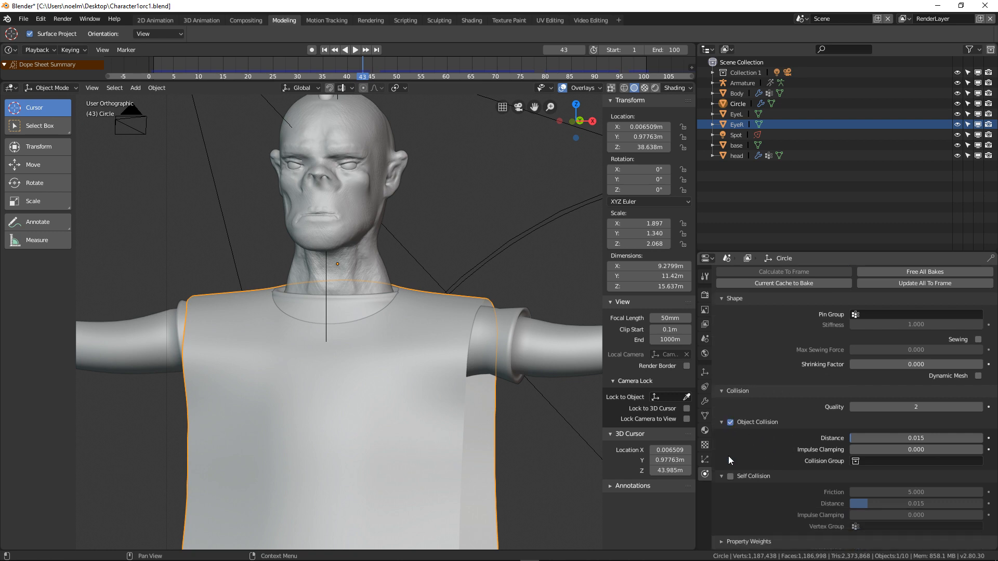
pyautogui.moveTo(520, 458); pyautogui.dragTo(454, 442, button='middle')
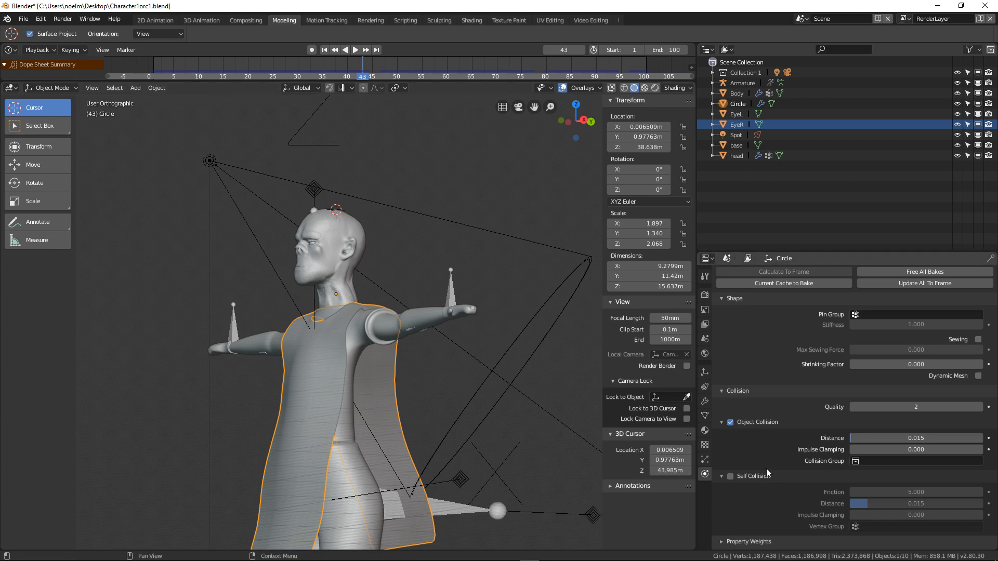
pyautogui.moveTo(391, 386); pyautogui.dragTo(386, 397, button='middle')
pyautogui.scroll(3, 388, 398)
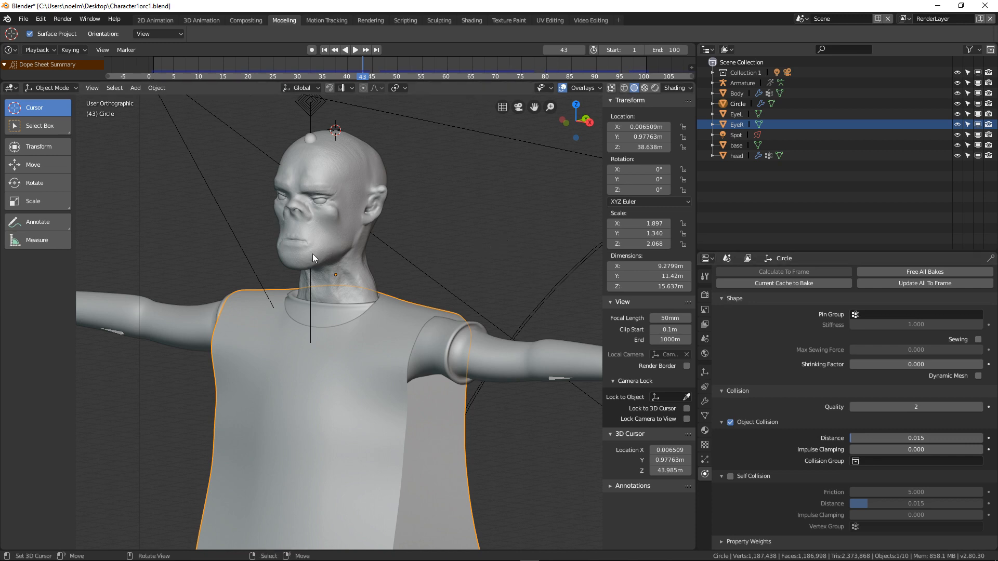
pyautogui.scroll(-1, 884, 432)
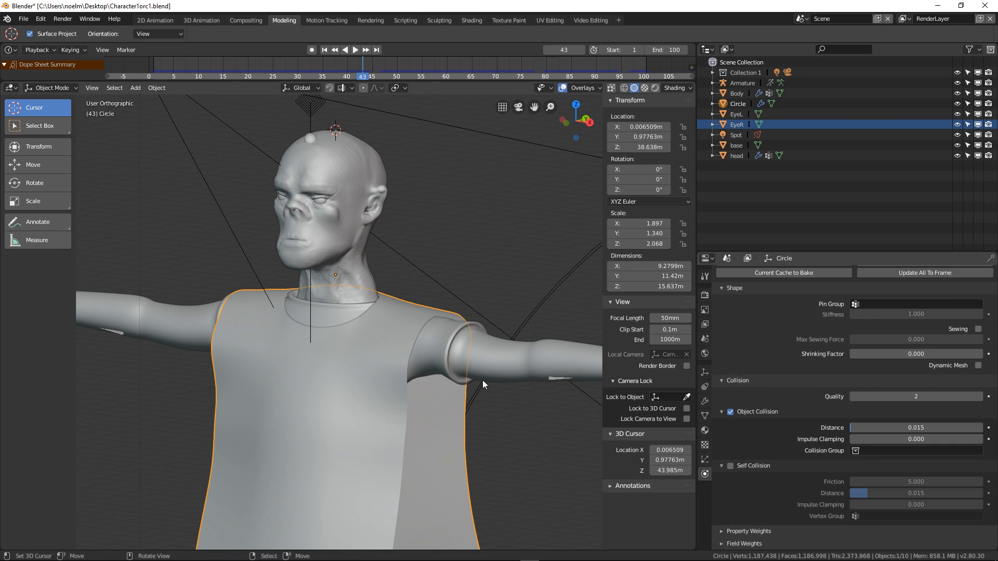
pyautogui.moveTo(323, 368); pyautogui.dragTo(486, 384, button='middle')
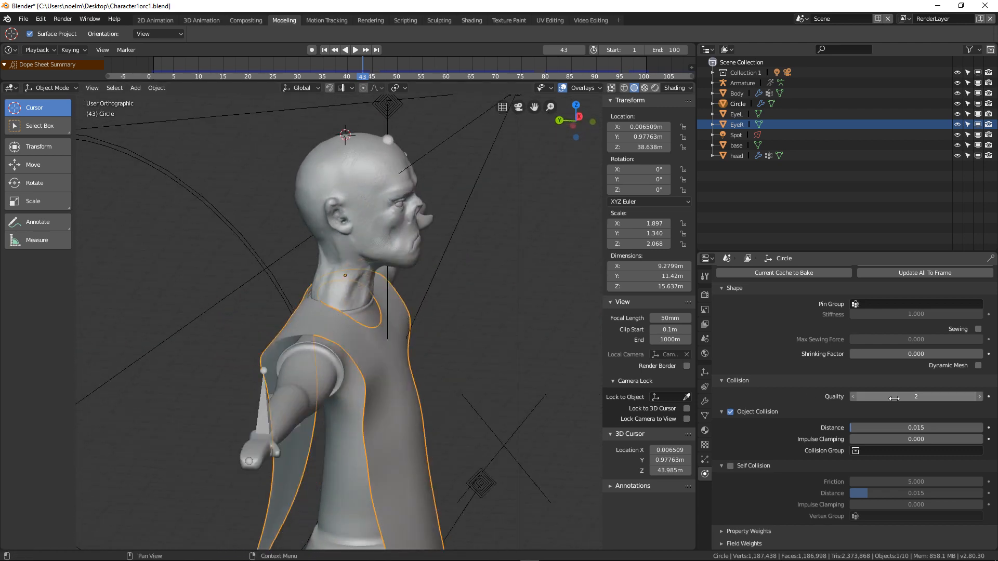
pyautogui.scroll(2, 782, 379)
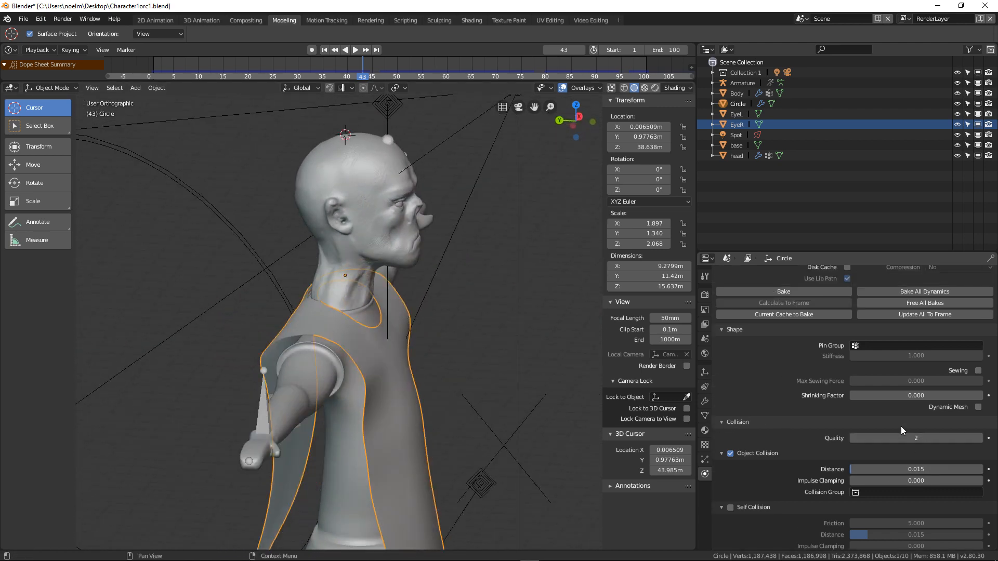
pyautogui.scroll(6, 811, 401)
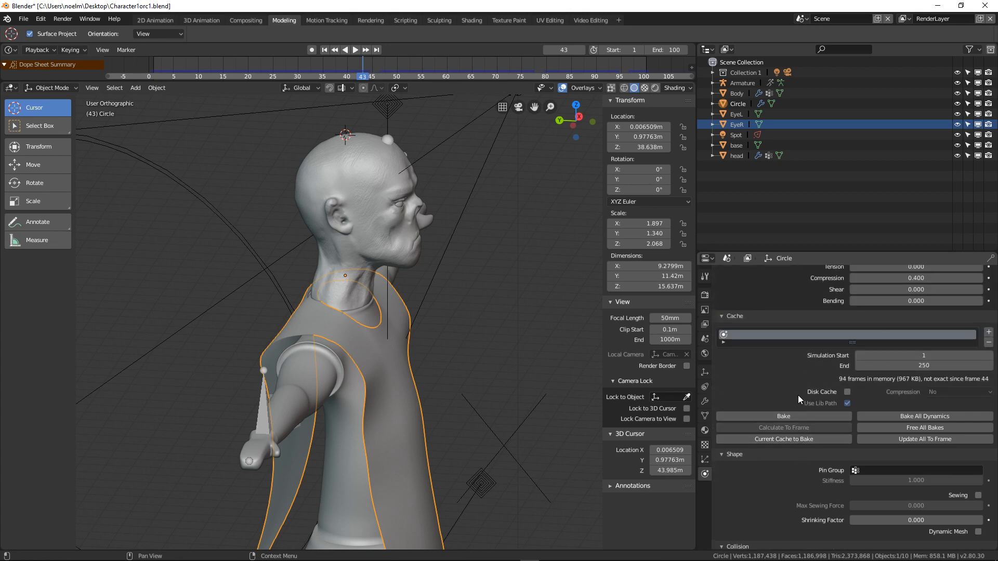
# - Set the poncho cloth's air viscosity to 0 and replay the simulation from the first frame
pyautogui.scroll(10, 798, 395)
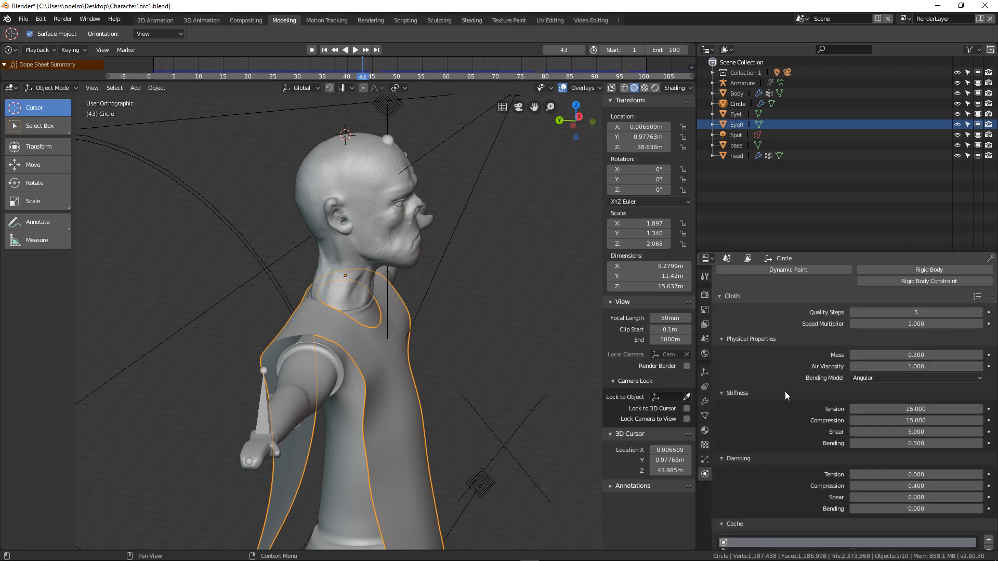
pyautogui.scroll(3, 783, 391)
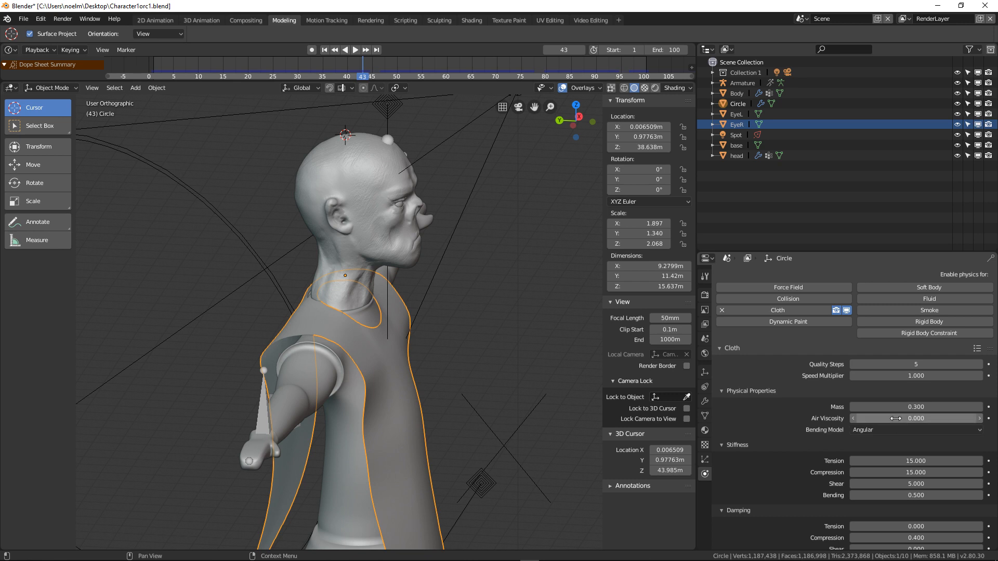
pyautogui.click(324, 50)
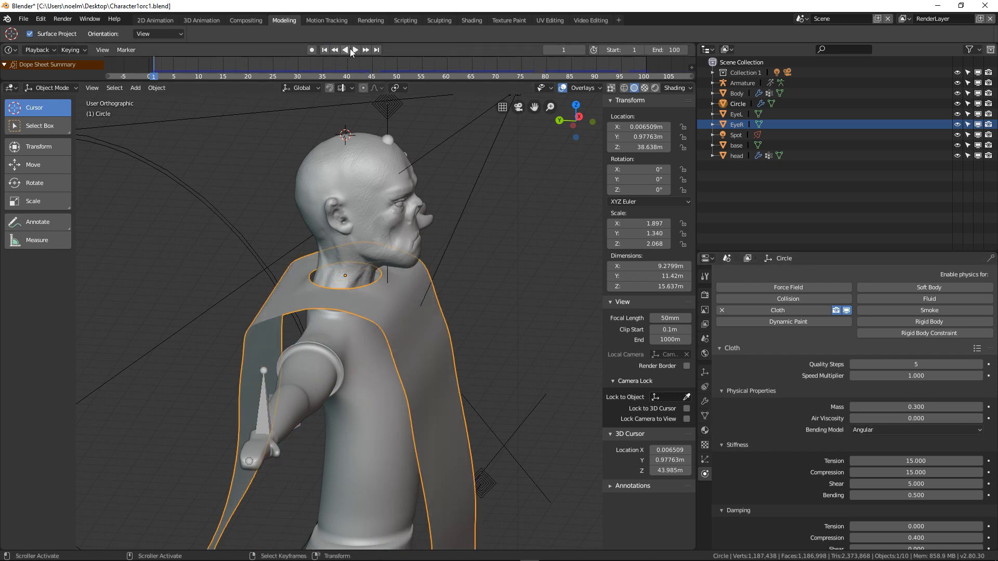
pyautogui.click(355, 49)
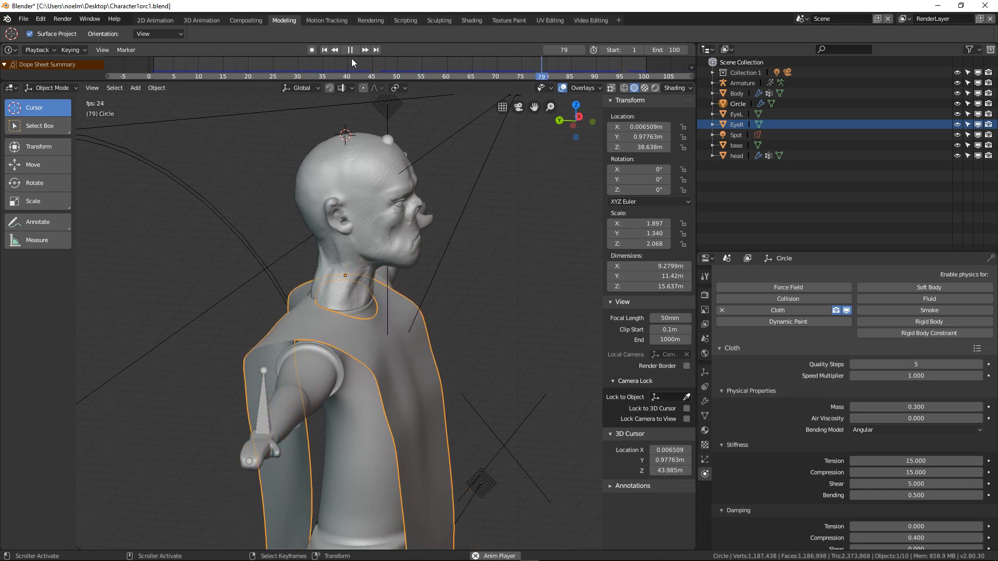
pyautogui.click(351, 50)
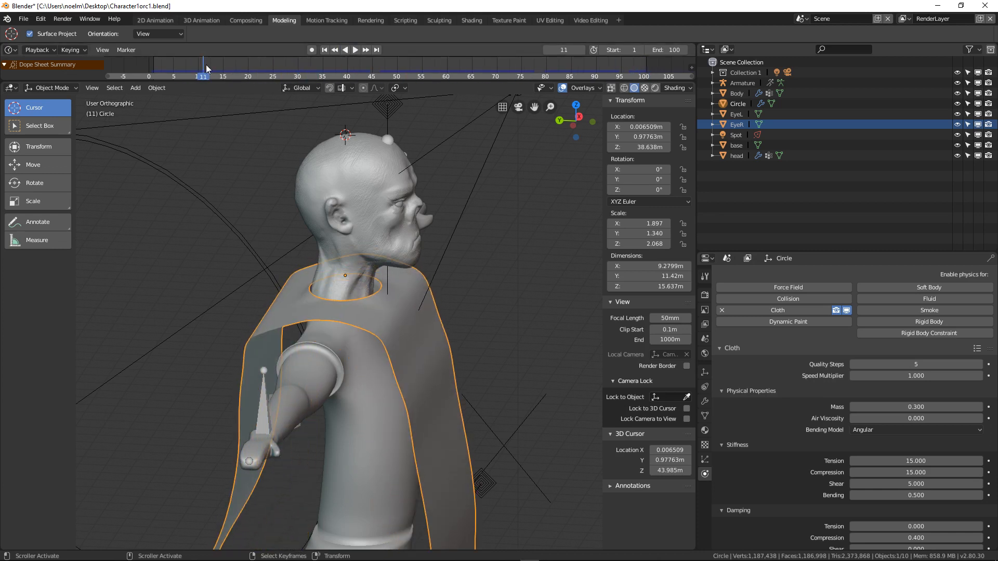
# - Set the timeline to frame 32 and apply the poncho's Cloth modifier to keep that drape
pyautogui.moveTo(206, 64); pyautogui.dragTo(305, 82)
pyautogui.moveTo(494, 327); pyautogui.dragTo(223, 328, button='middle')
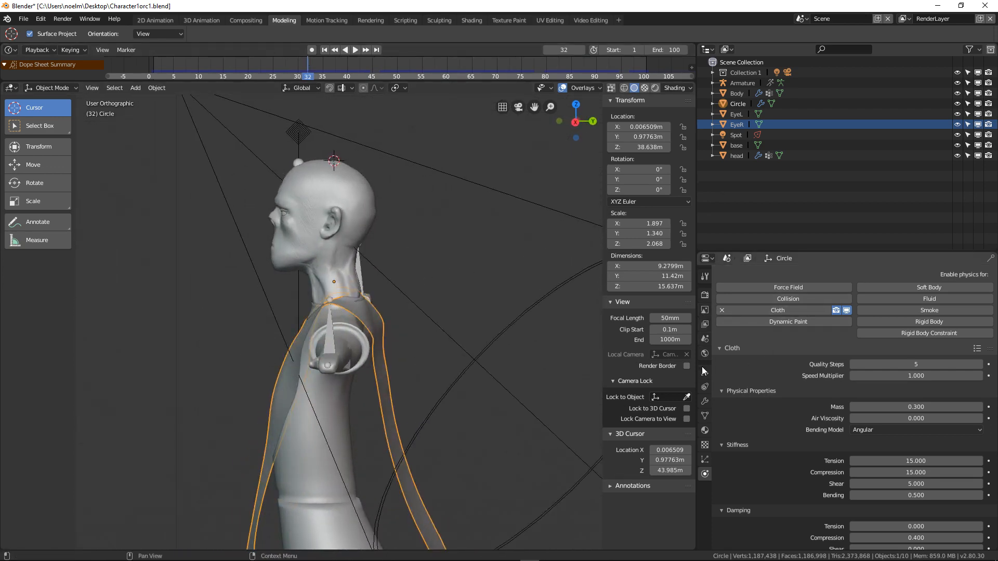
pyautogui.click(705, 402)
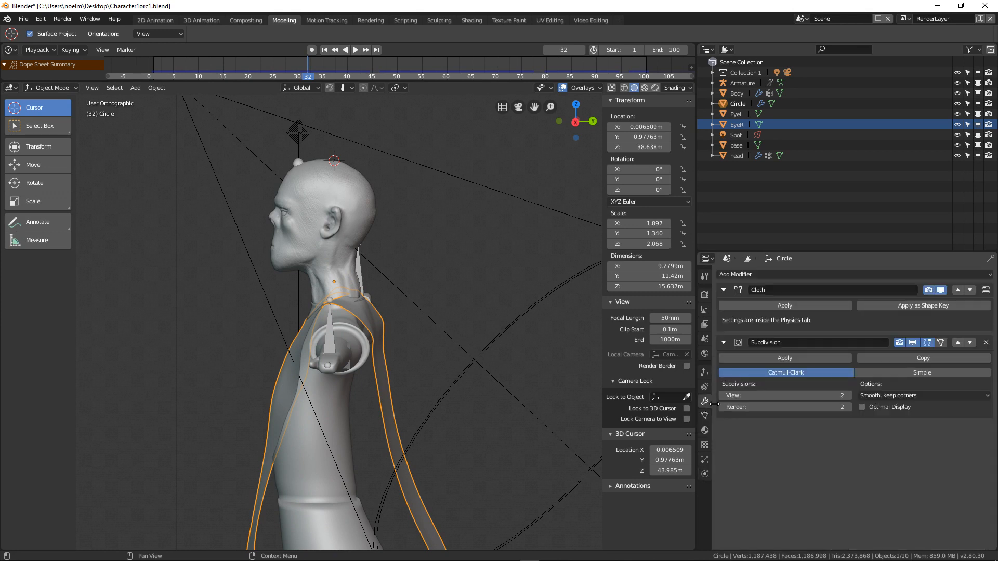
pyautogui.click(785, 306)
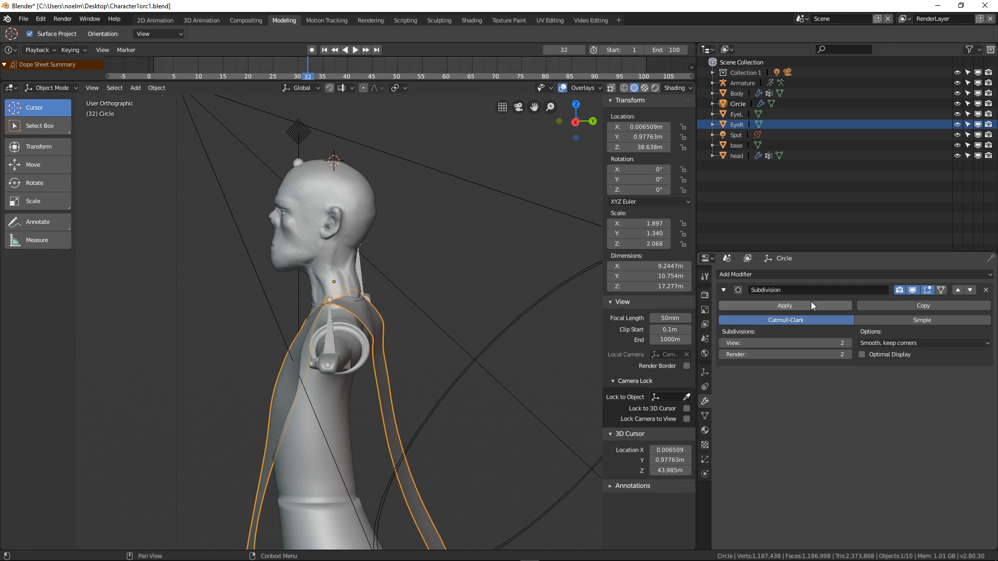
# - Examine the poncho's applied drape and mesh from the front and both sides, checking the open gaps along the torso
pyautogui.moveTo(453, 360); pyautogui.dragTo(511, 369, button='middle')
pyautogui.scroll(-5, 511, 369)
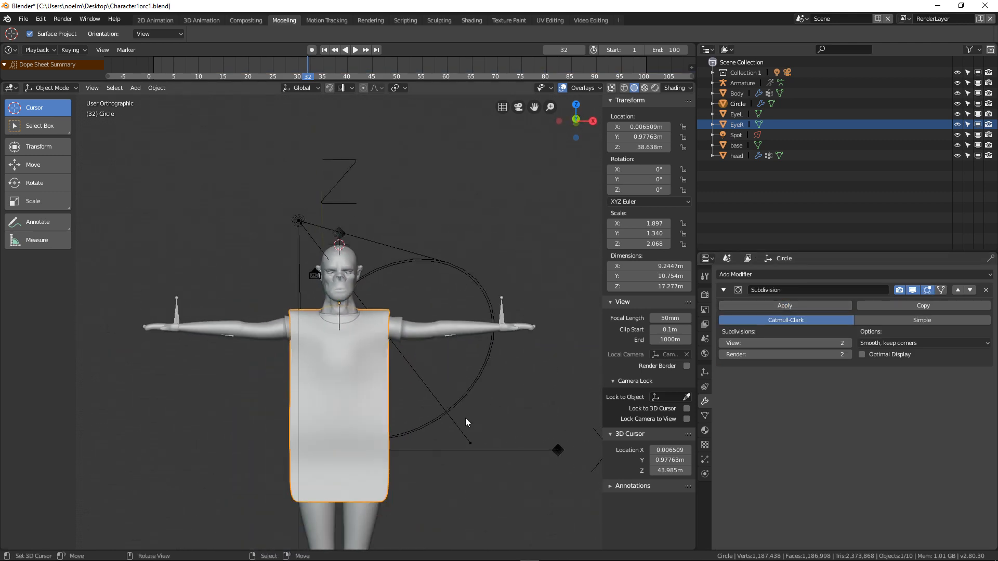
pyautogui.moveTo(466, 418); pyautogui.dragTo(396, 435, button='middle')
pyautogui.press('Tab')
pyautogui.scroll(5, 396, 435)
pyautogui.keyDown('shift'); pyautogui.moveTo(416, 490); pyautogui.dragTo(332, 401, button='middle'); pyautogui.keyUp('shift')
pyautogui.press('Tab')
pyautogui.moveTo(407, 389); pyautogui.dragTo(319, 257, button='middle')
pyautogui.press('KP_1')
pyautogui.scroll(-4, 323, 332)
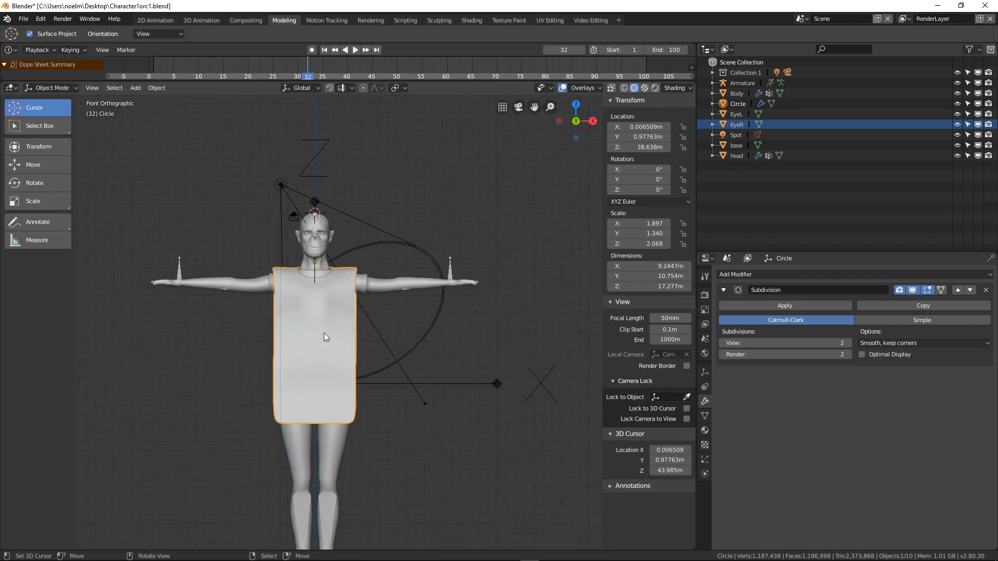
pyautogui.scroll(3, 338, 322)
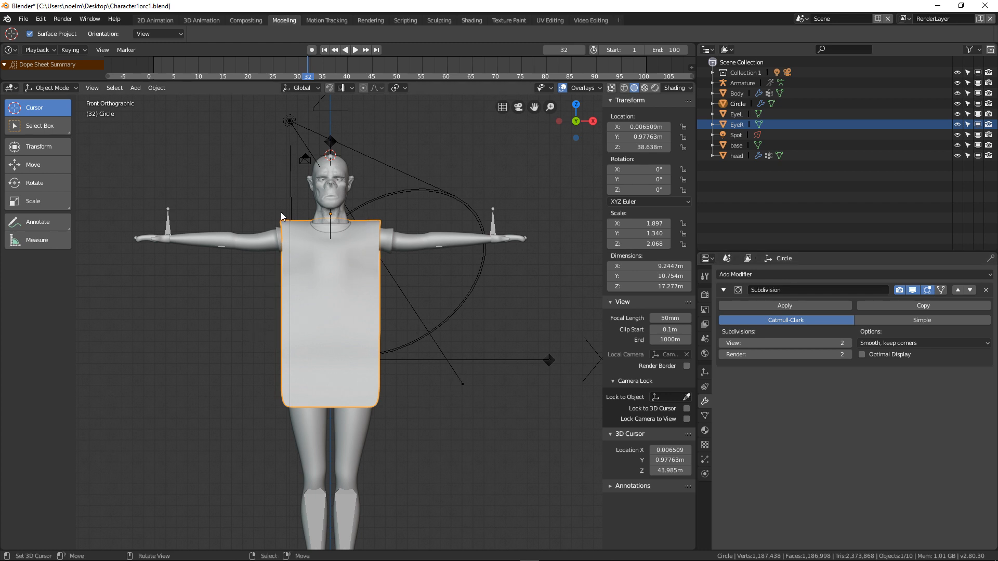
pyautogui.moveTo(343, 376); pyautogui.dragTo(307, 377, button='middle')
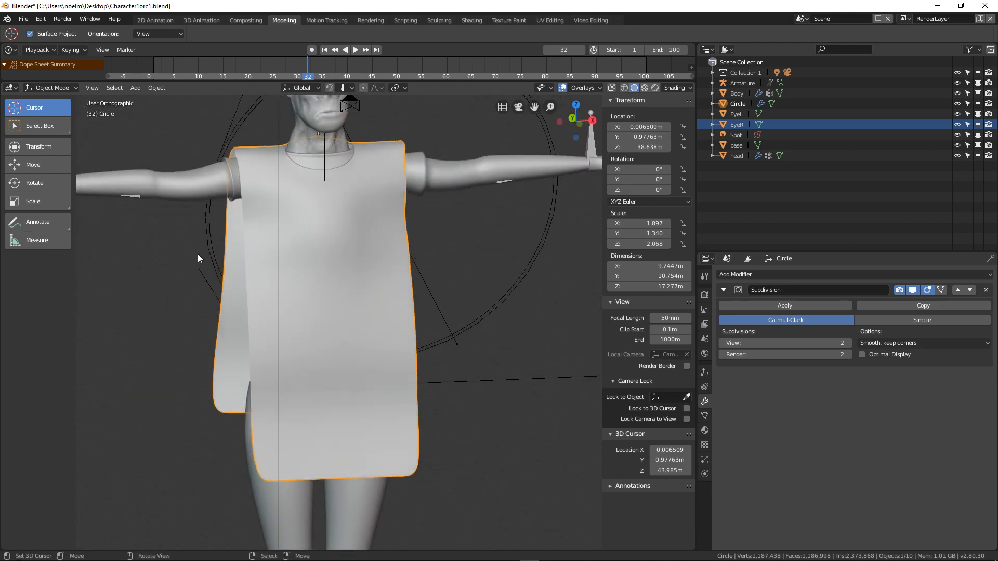
pyautogui.moveTo(349, 329); pyautogui.dragTo(445, 277, button='middle')
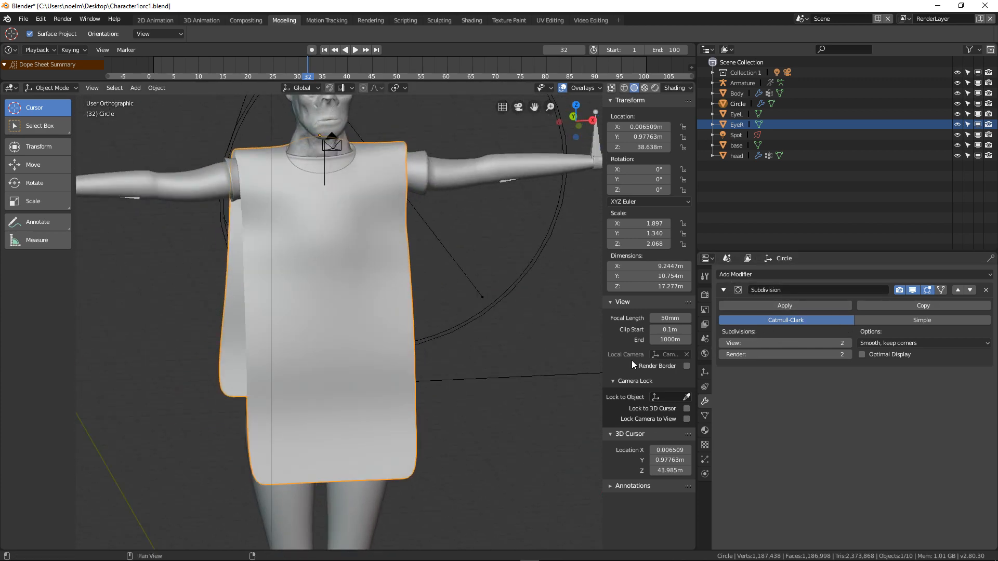
pyautogui.moveTo(442, 310); pyautogui.dragTo(354, 211, button='middle')
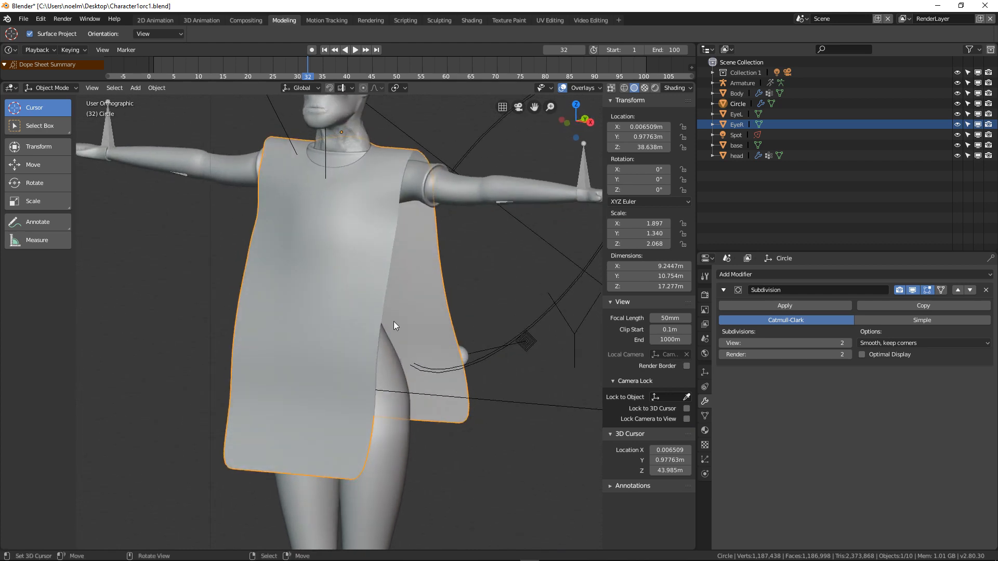
# - Enable proportional editing and pull the waist-level vertex on the front panel's left side edge backward about 1.5 m
pyautogui.press('Tab')
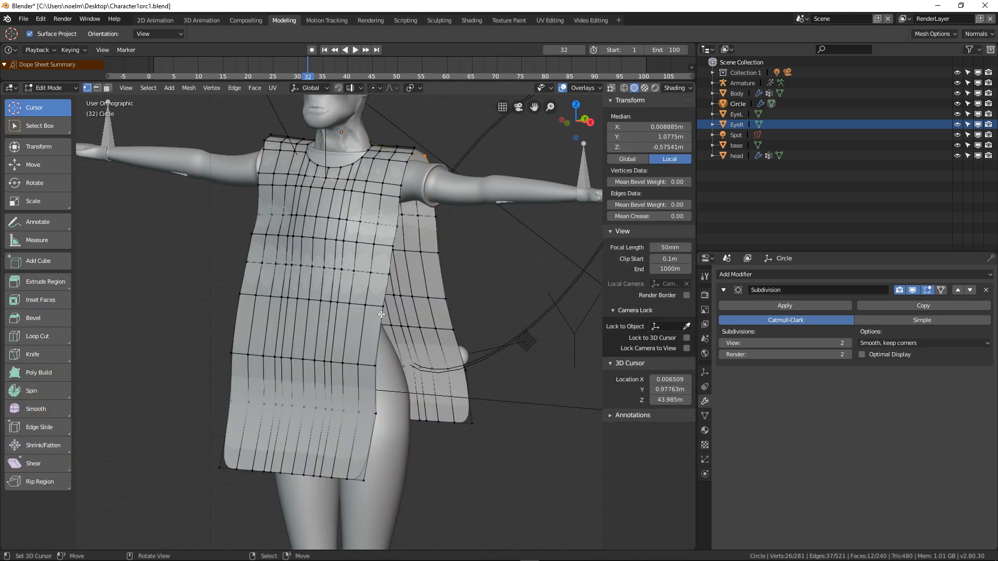
pyautogui.click(379, 313)
pyautogui.moveTo(380, 313); pyautogui.dragTo(336, 320, button='middle')
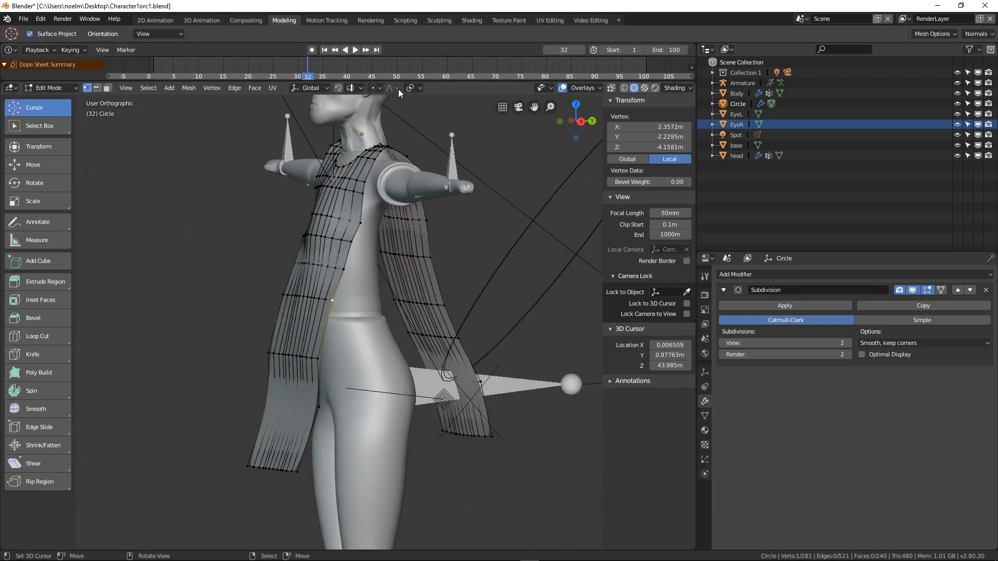
pyautogui.click(378, 87)
pyautogui.click(391, 43)
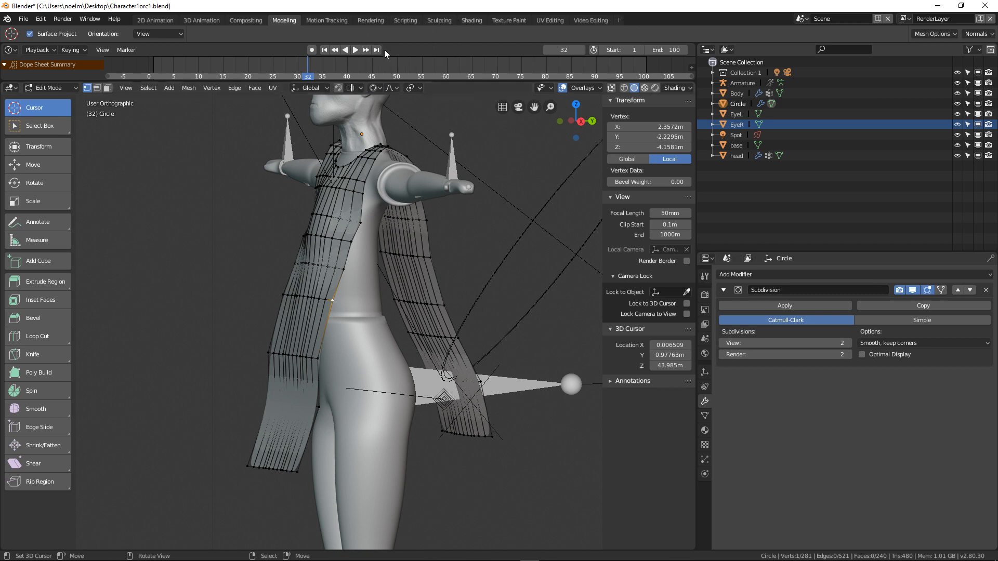
pyautogui.press('g')
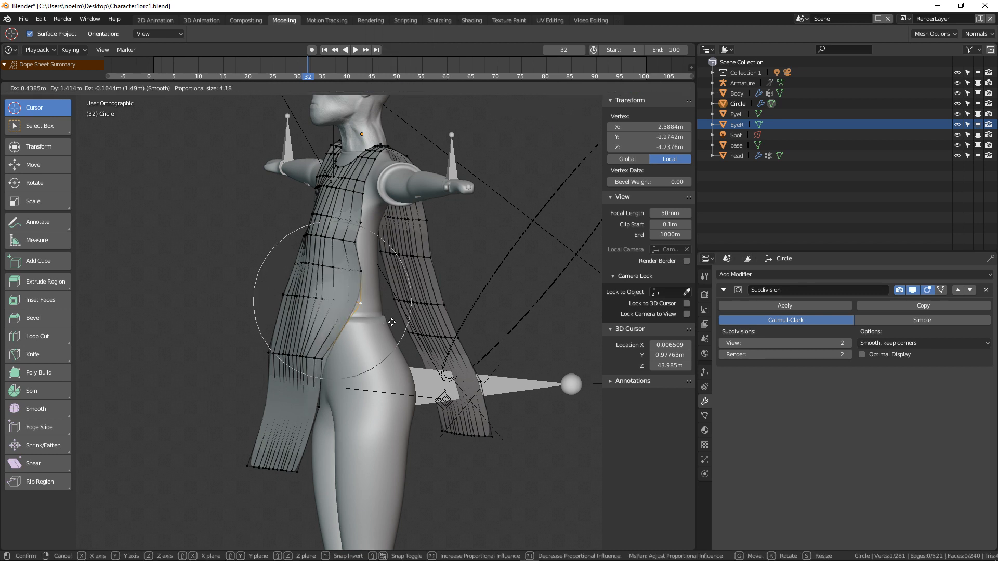
pyautogui.click(332, 364)
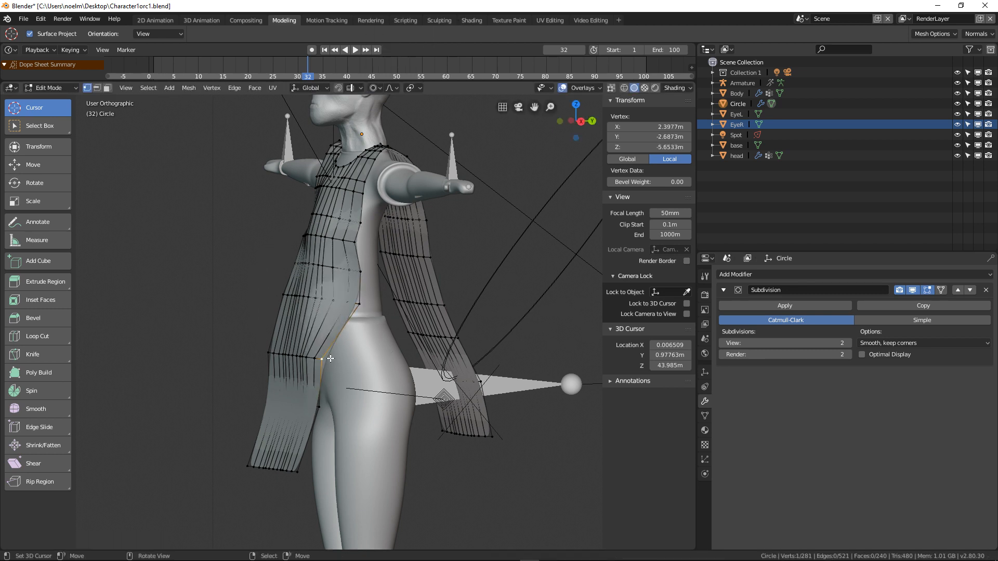
# - Pull the front panel's lower left edge vertex and bottom corner backward around the hip with proportional falloff, and check the shape in Object Mode
pyautogui.press('g')
pyautogui.click(297, 476)
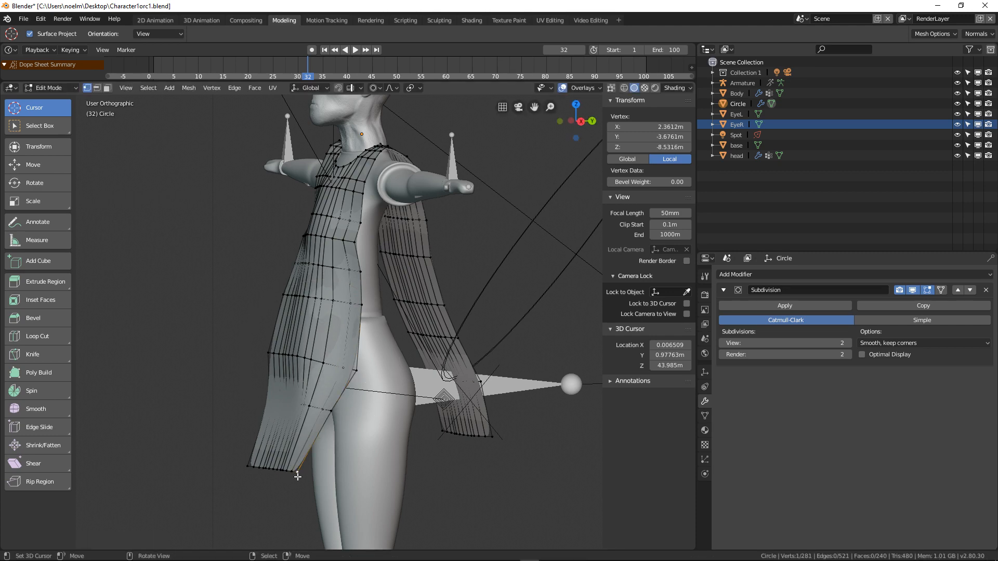
pyautogui.press('g')
pyautogui.scroll(-5, 333, 484)
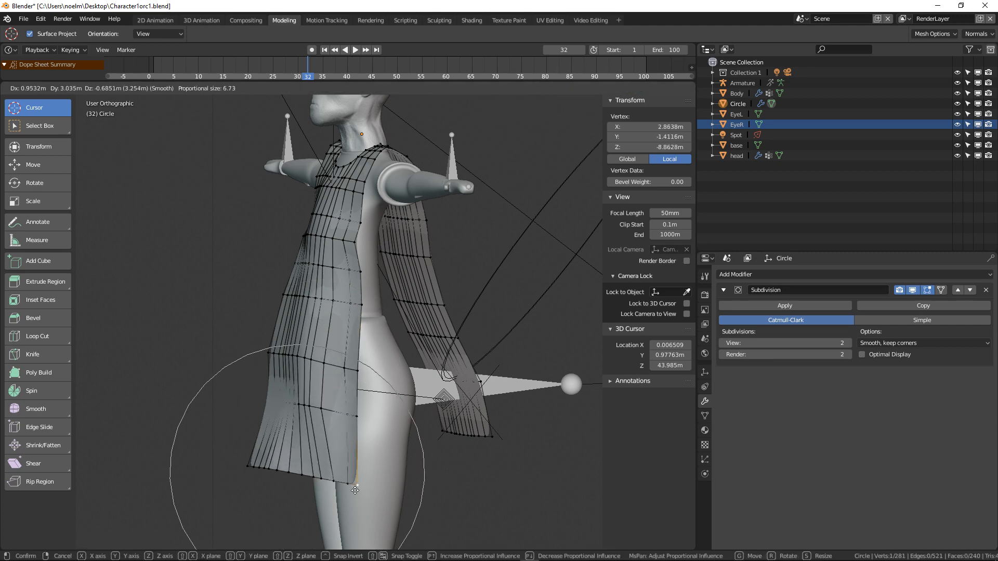
pyautogui.click(349, 488)
pyautogui.moveTo(348, 488); pyautogui.dragTo(424, 491, button='middle')
pyautogui.press('Tab')
pyautogui.moveTo(414, 386); pyautogui.dragTo(423, 354, button='middle')
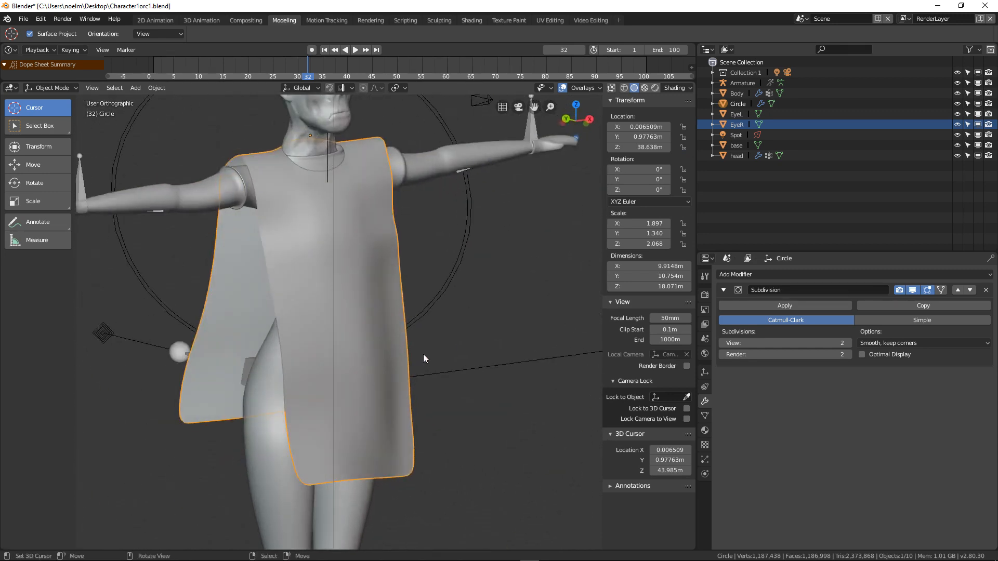
# - Pull the waist-level vertex on the back panel's right side edge forward toward the torso with proportional falloff
pyautogui.scroll(3, 364, 345)
pyautogui.moveTo(364, 346)
pyautogui.mouseDown(button='middle')
pyautogui.moveTo(391, 360)
pyautogui.moveTo(363, 345)
pyautogui.moveTo(382, 345)
pyautogui.mouseUp(button='middle')
pyautogui.press('Tab')
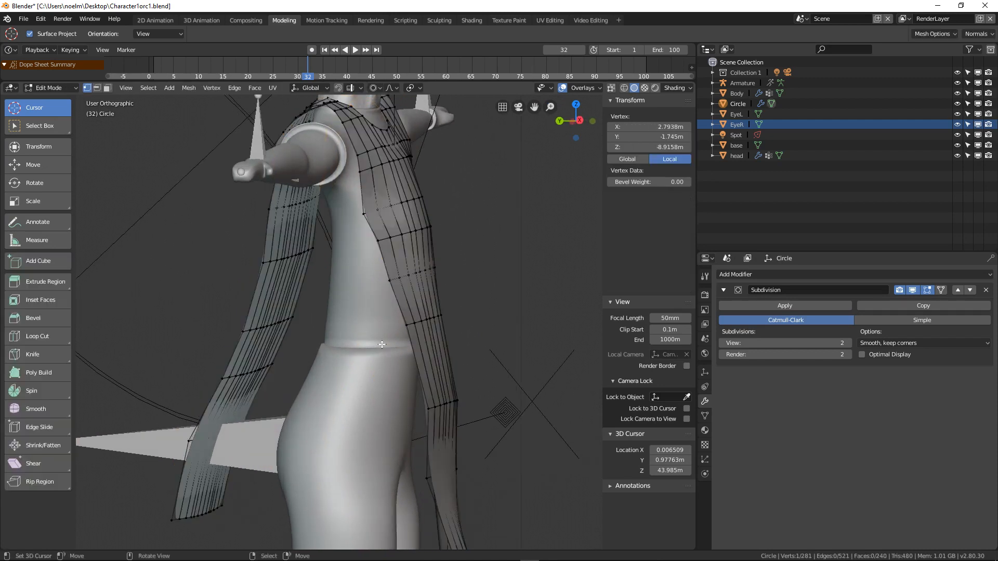
pyautogui.rightClick(243, 334)
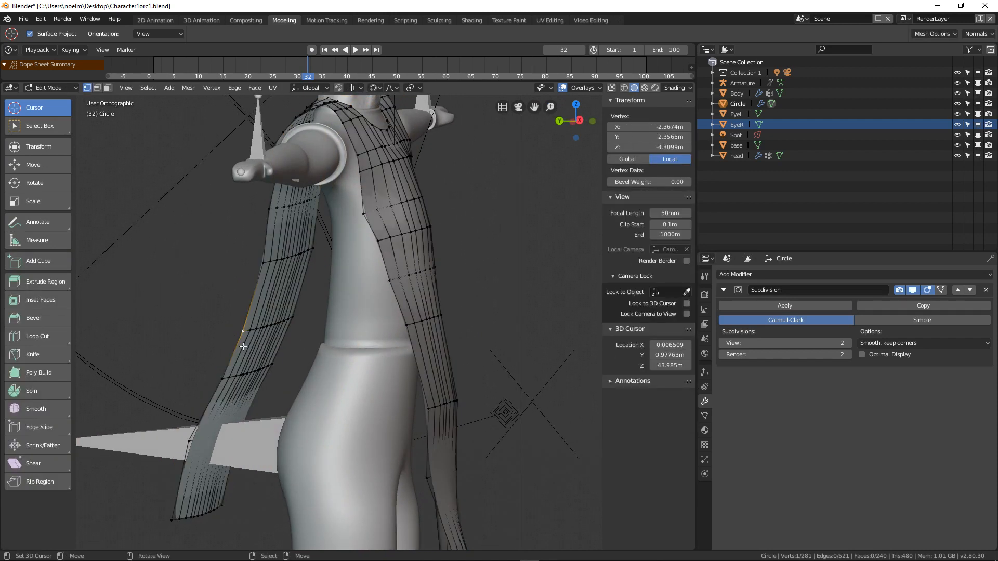
pyautogui.press('g')
pyautogui.click(311, 361)
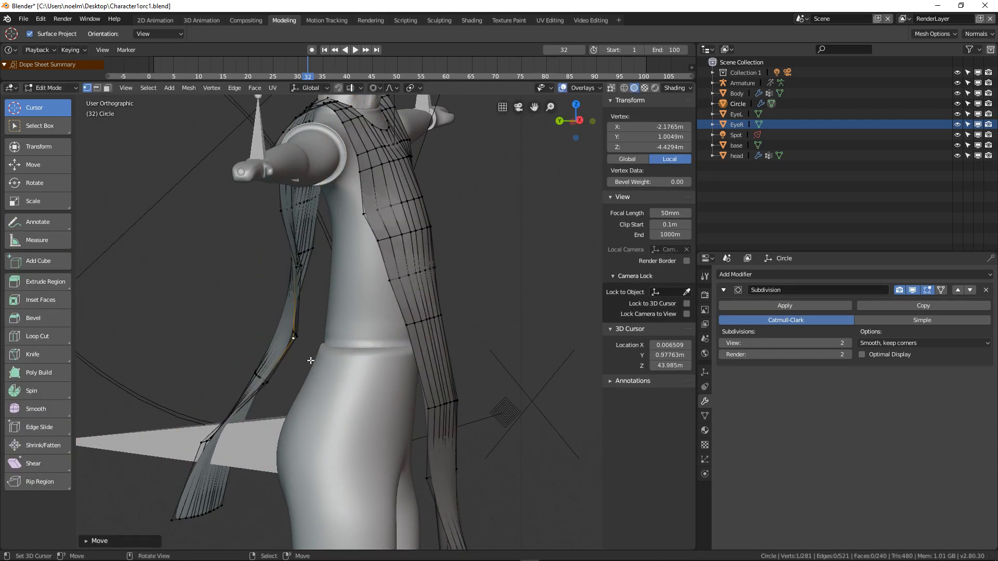
# - Pull the back panel's lower right edge vertex and bottom corner forward toward the hip with proportional falloff
pyautogui.rightClick(205, 455)
pyautogui.press('g')
pyautogui.click(276, 465)
pyautogui.rightClick(228, 533)
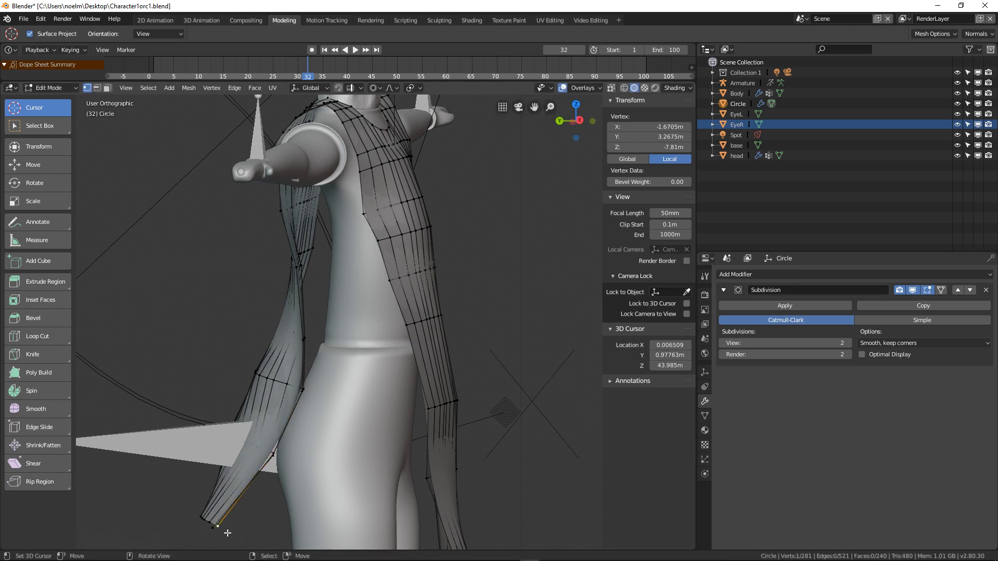
pyautogui.press('g')
pyautogui.click(253, 497)
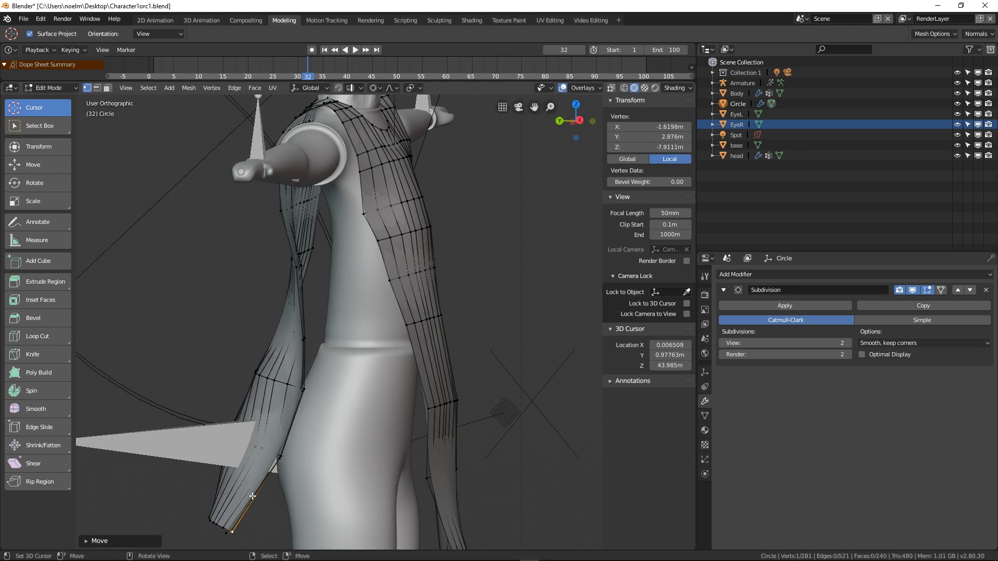
# - Pull the back panel's left side edge and bottom corner forward around the hip with proportional falloff, and check the poncho in Object Mode
pyautogui.moveTo(252, 497); pyautogui.dragTo(399, 468, button='middle')
pyautogui.rightClick(380, 374)
pyautogui.press('g')
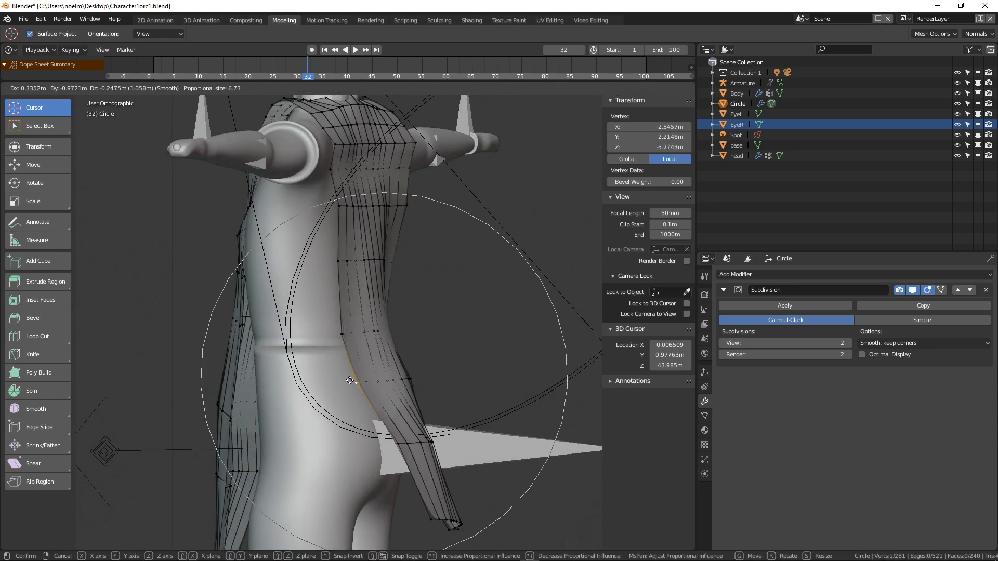
pyautogui.click(326, 388)
pyautogui.rightClick(423, 523)
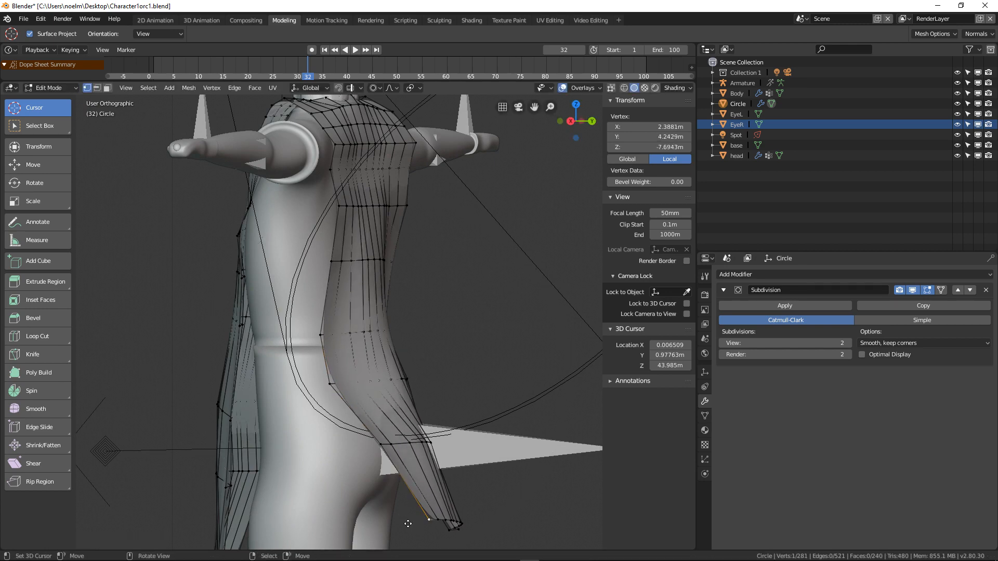
pyautogui.press('g')
pyautogui.click(340, 536)
pyautogui.moveTo(221, 434); pyautogui.dragTo(333, 429, button='middle')
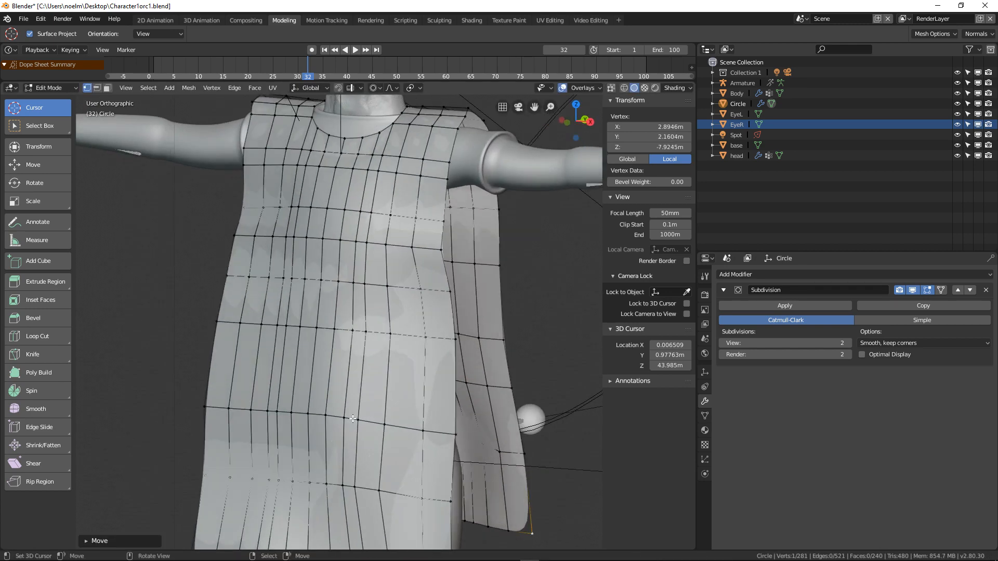
pyautogui.scroll(-3, 359, 403)
pyautogui.press('Tab')
pyautogui.moveTo(396, 368); pyautogui.dragTo(493, 338, button='middle')
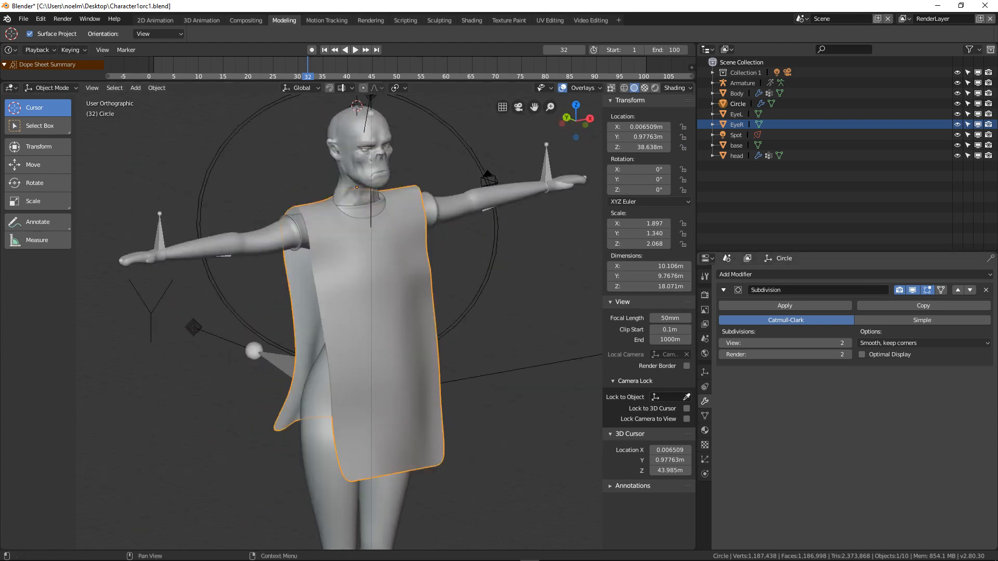